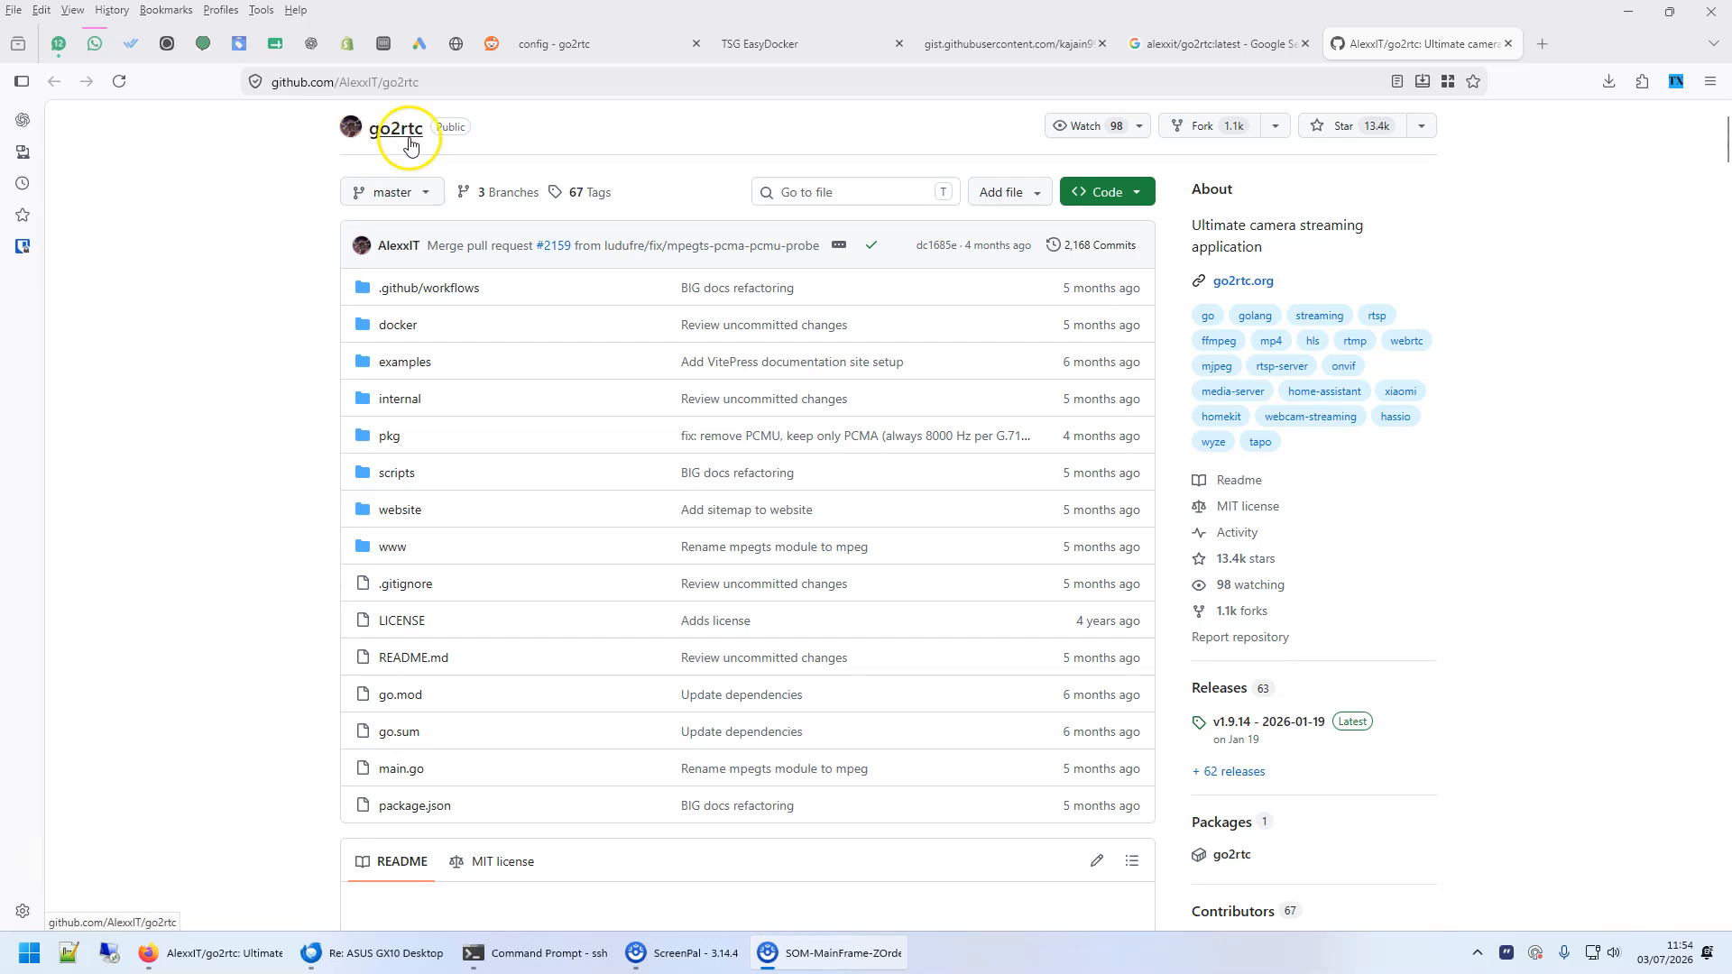
- Copy the entire go2rtc Docker Compose text from the open gist page
click(776, 44)
click(632, 44)
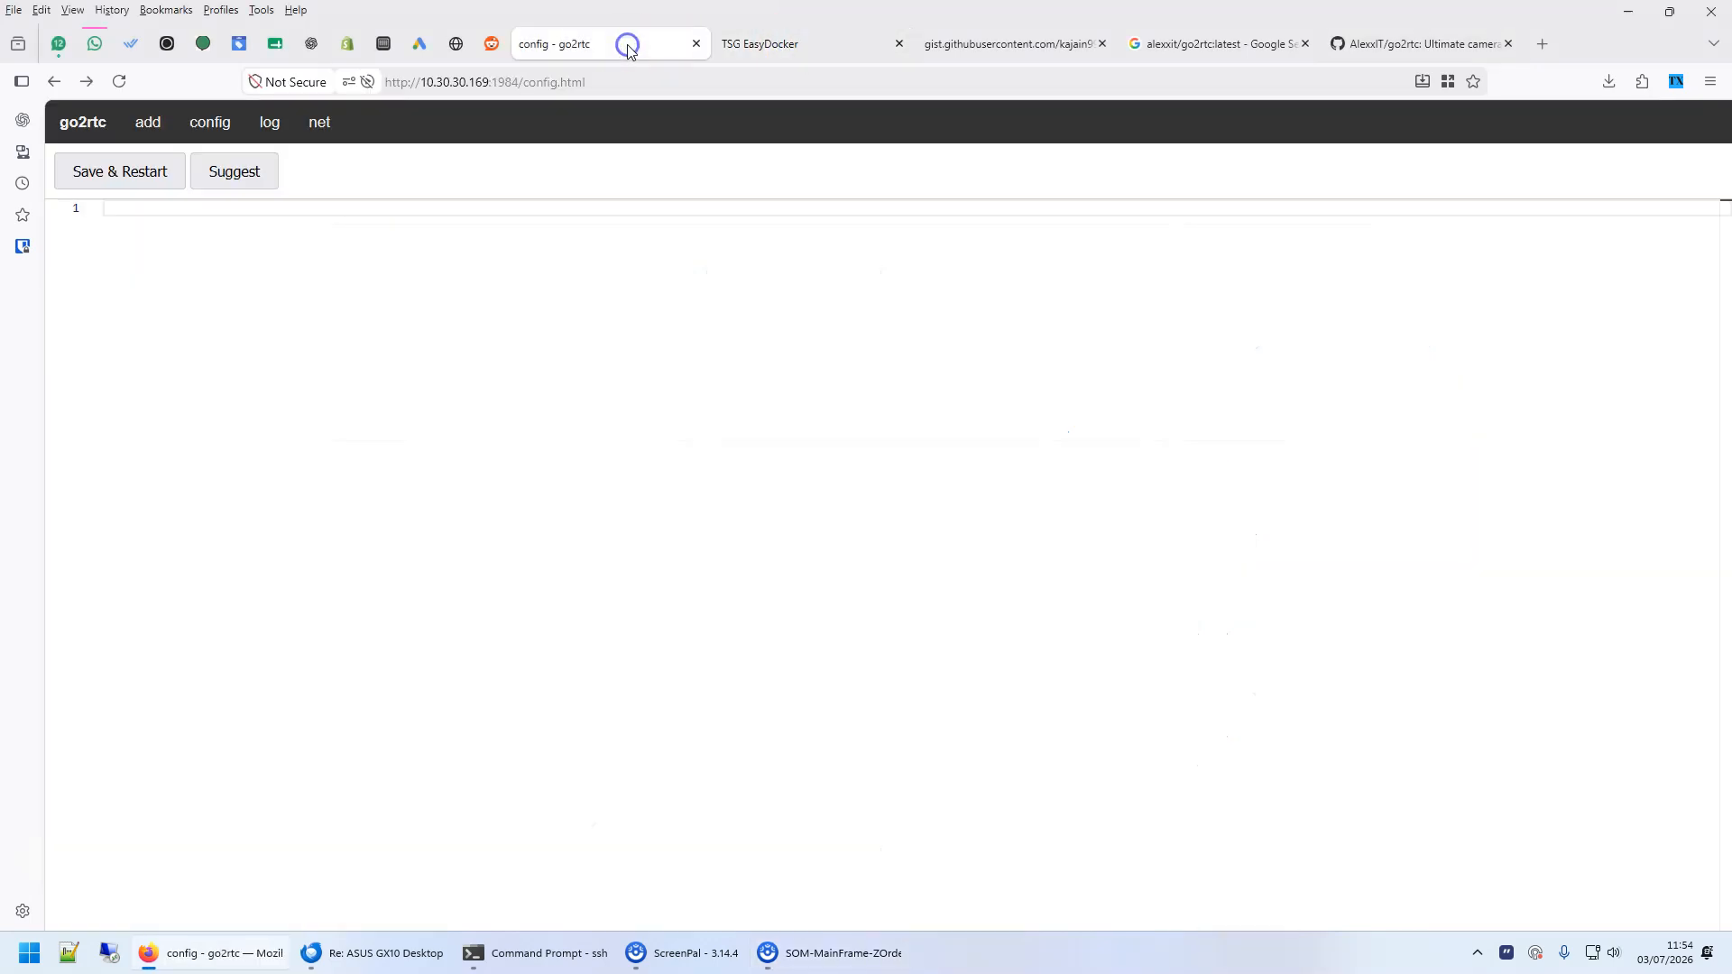
click(949, 45)
click(309, 383)
key(ctrl+a)
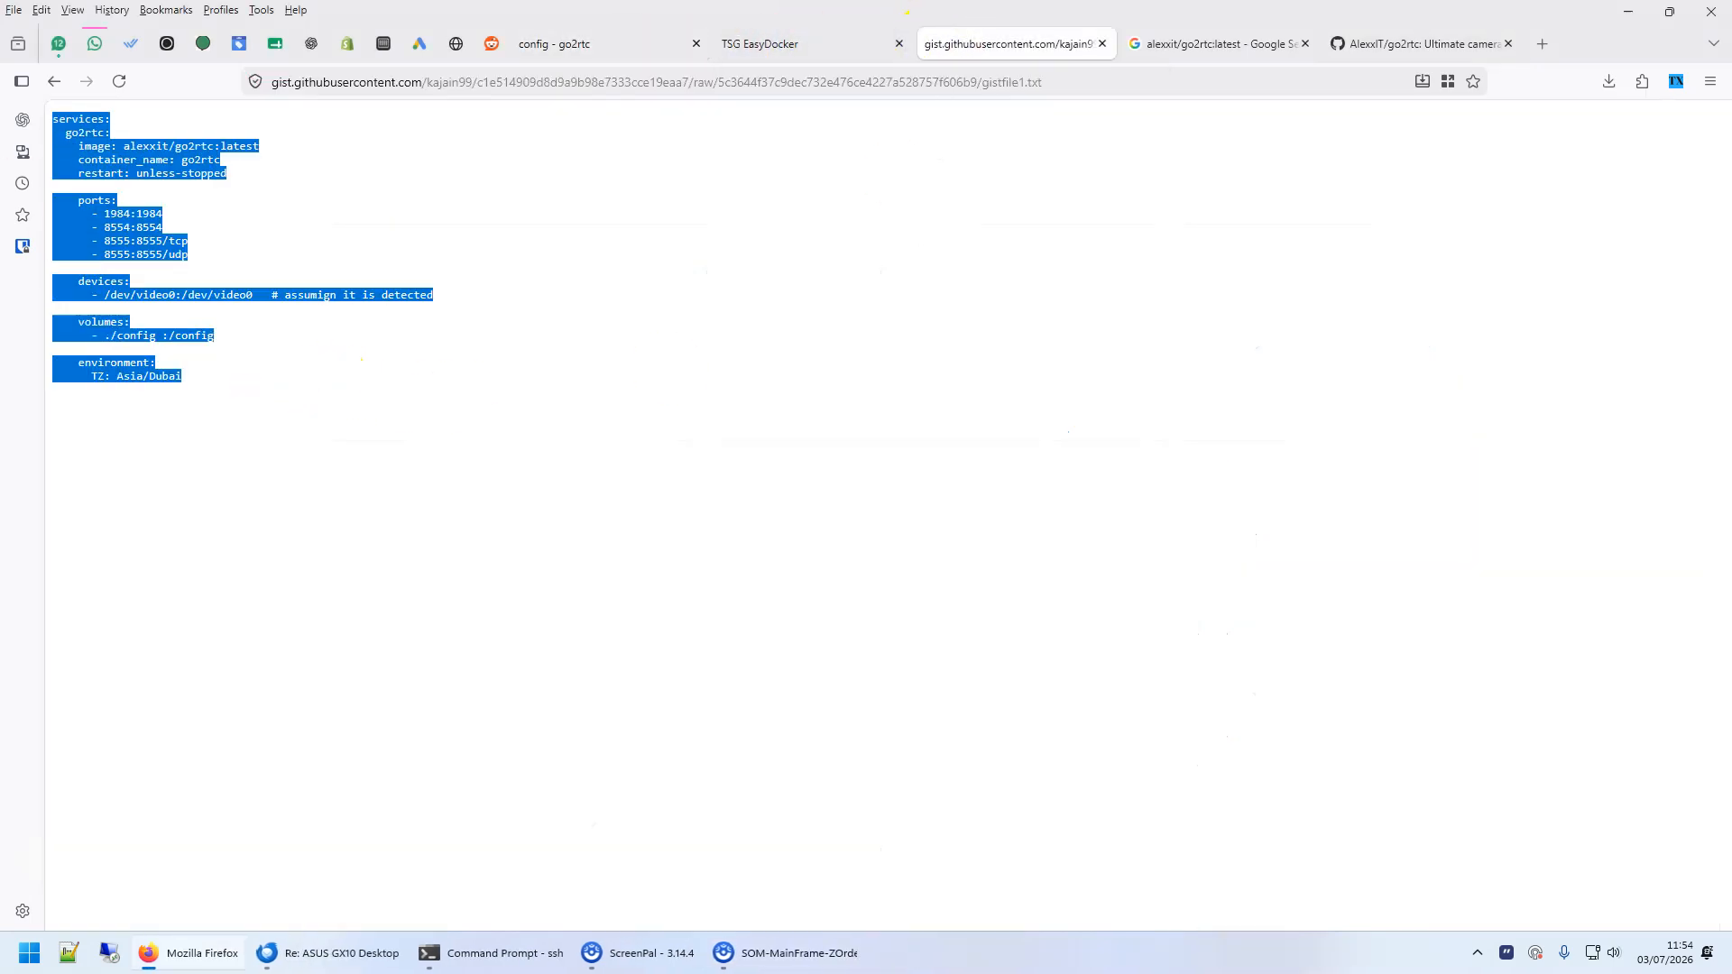
right_click(110, 135)
click(141, 168)
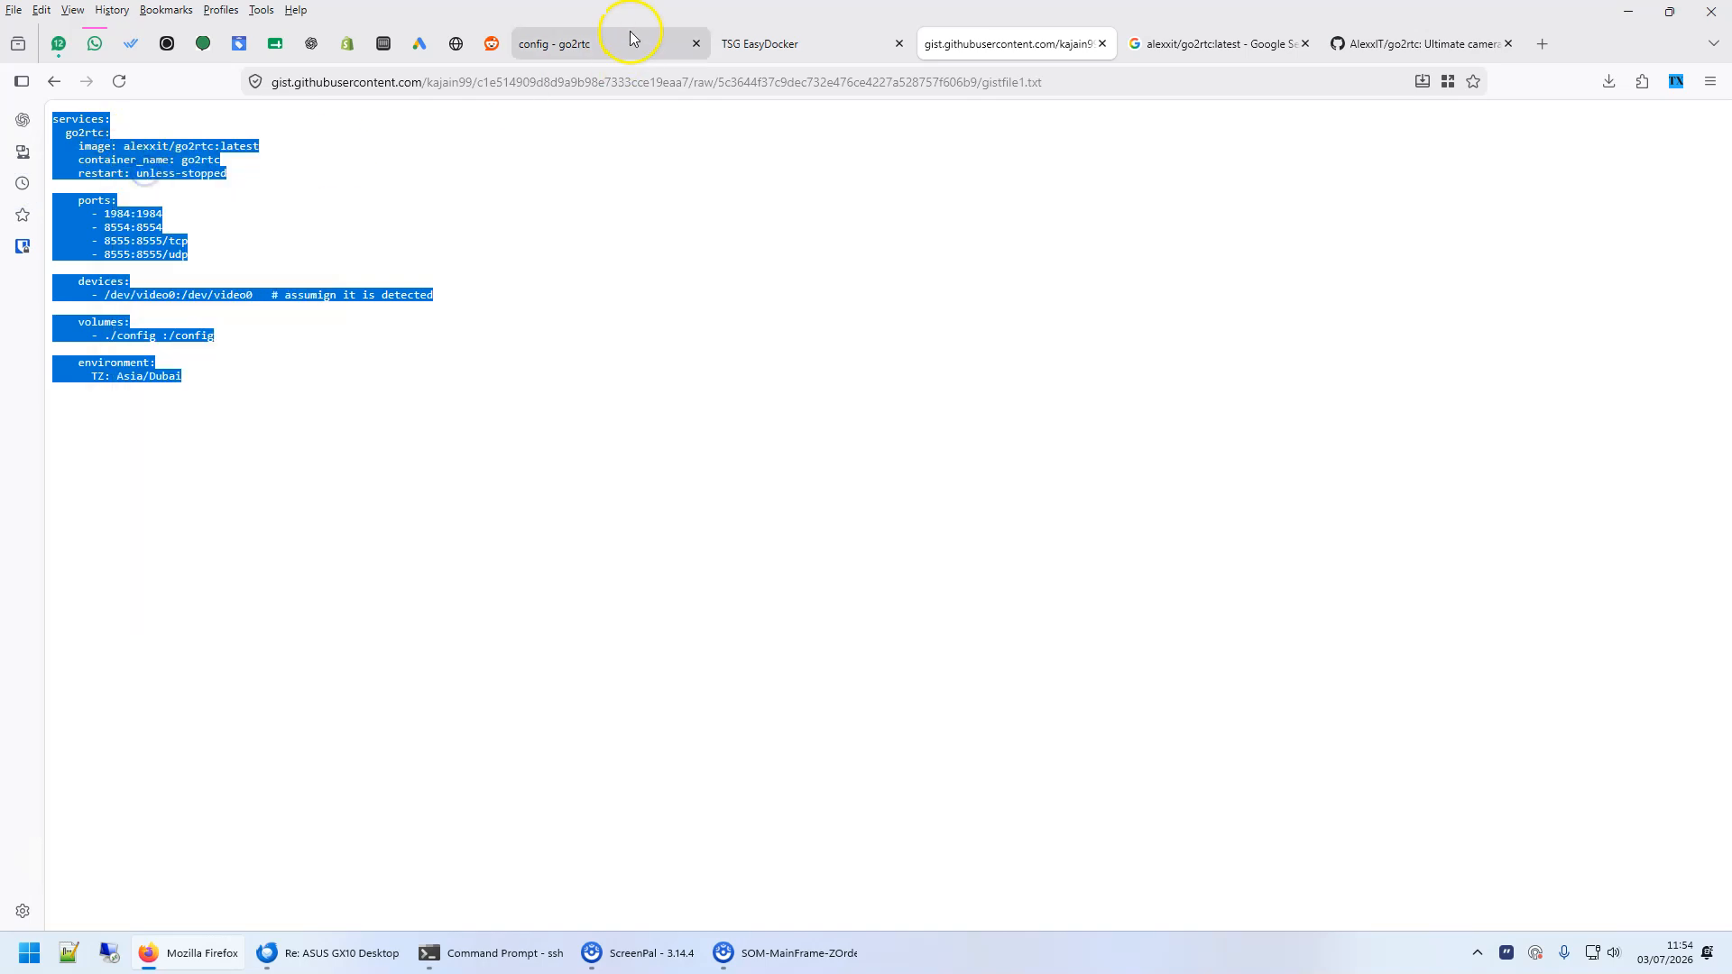
- Close the go2rtc config page and open the project list of the NAS desktop's Docker app in a maximized window
click(694, 44)
click(383, 43)
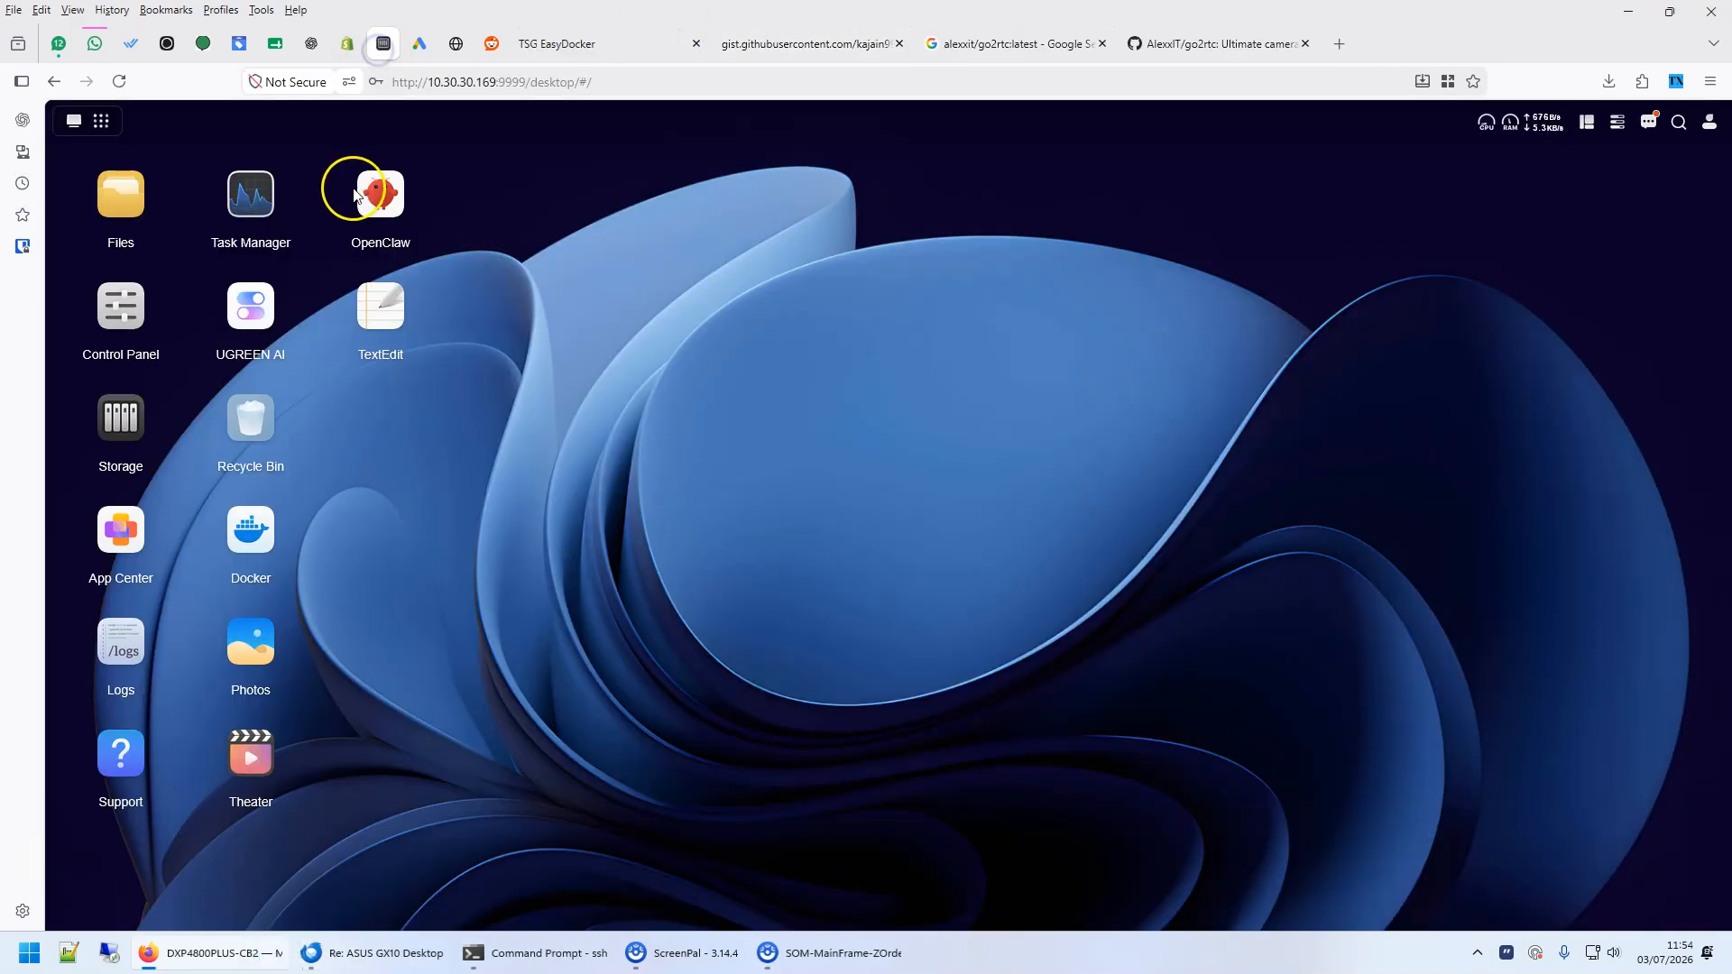
click(251, 533)
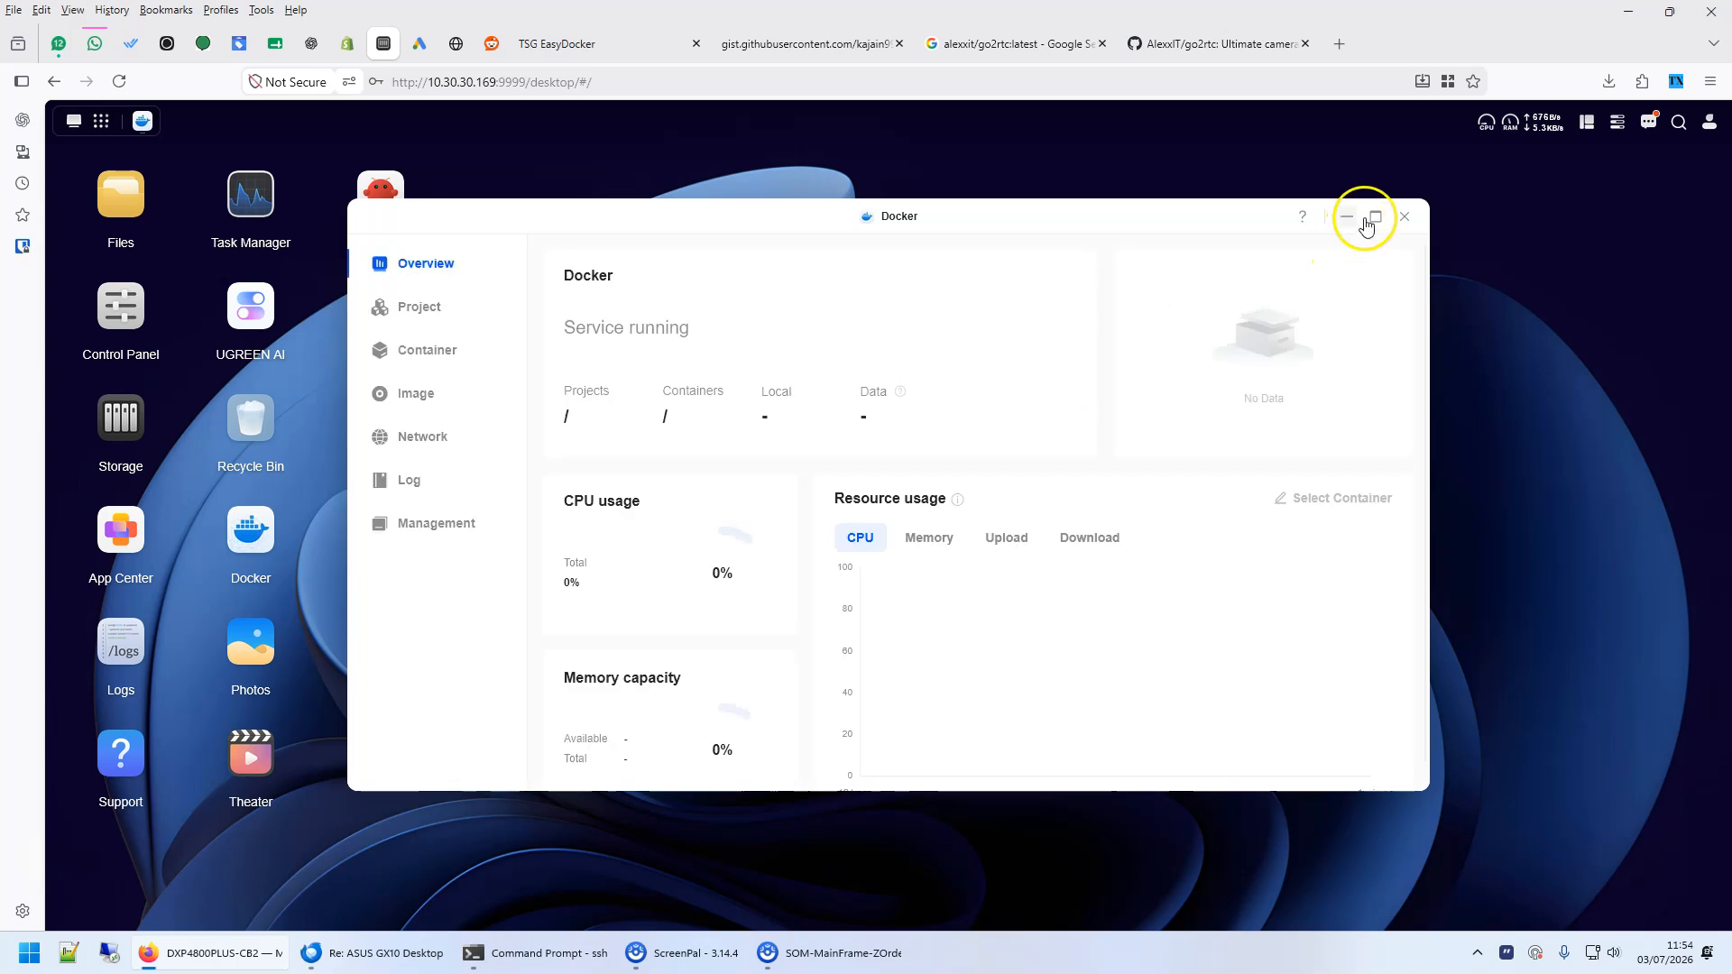
click(1364, 218)
click(112, 250)
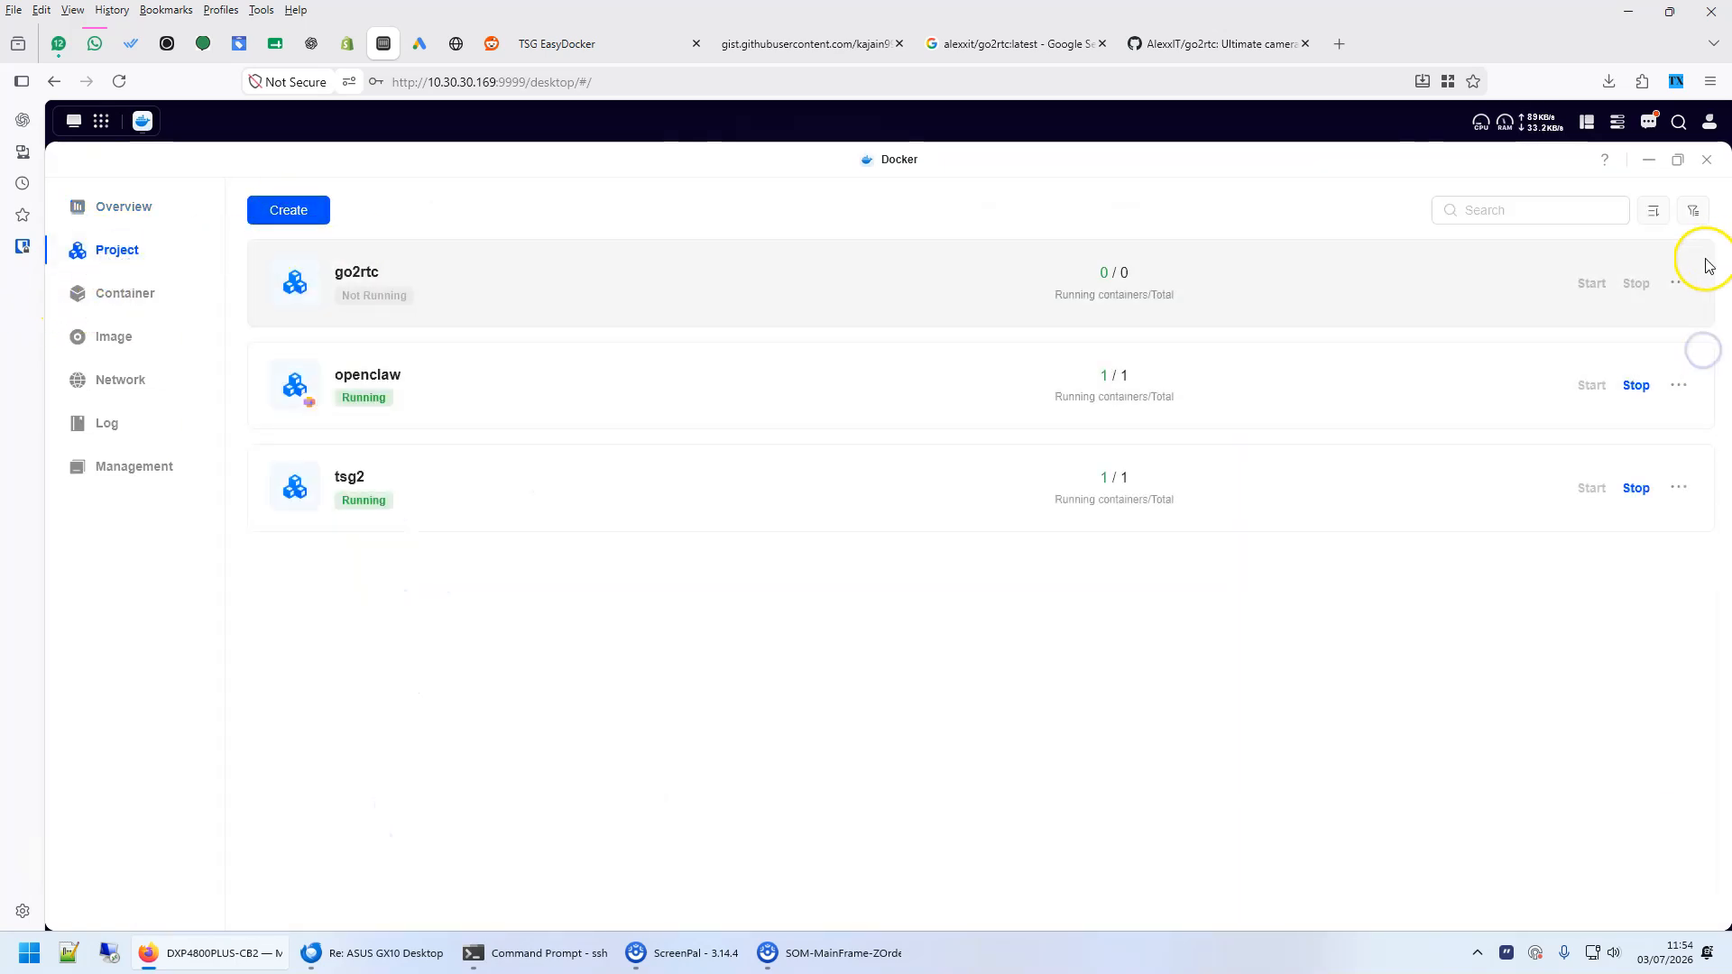
- Delete the existing go2rtc project that is not running and confirm the removal
click(1679, 283)
click(1565, 470)
click(1036, 604)
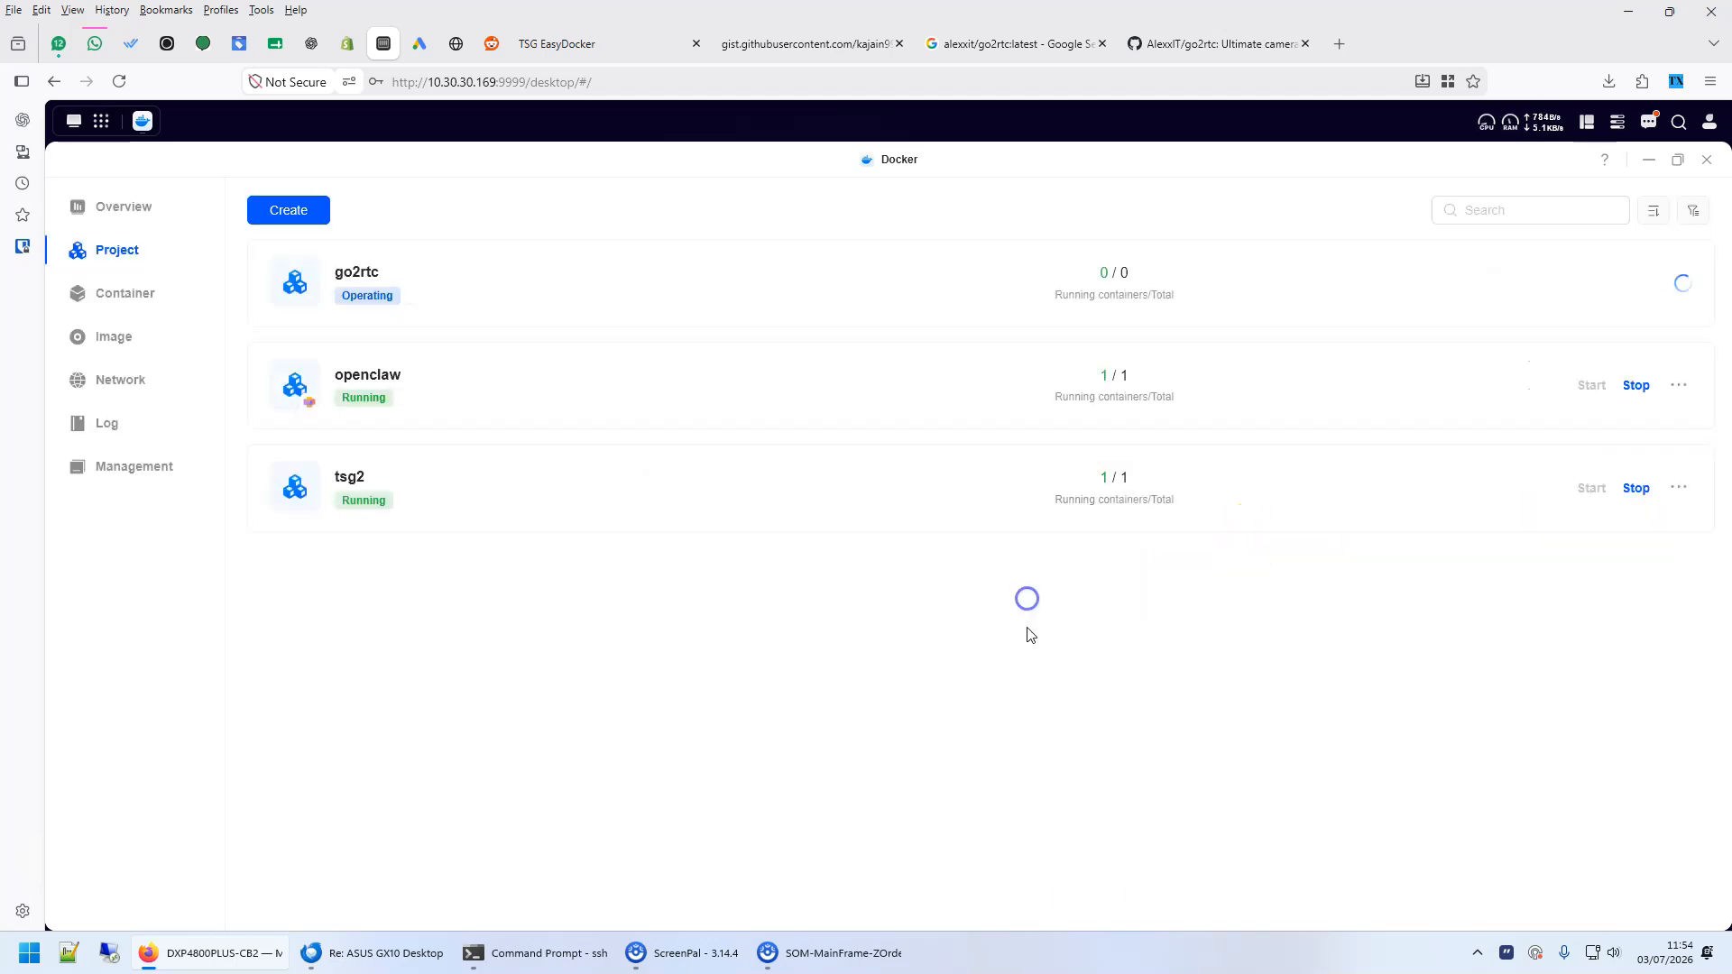
- Start creating a new Docker project named go2rtc
click(262, 206)
click(336, 277)
text(go2rtc)
- Paste the copied compose text into the new project's compose configuration
click(386, 529)
click(391, 461)
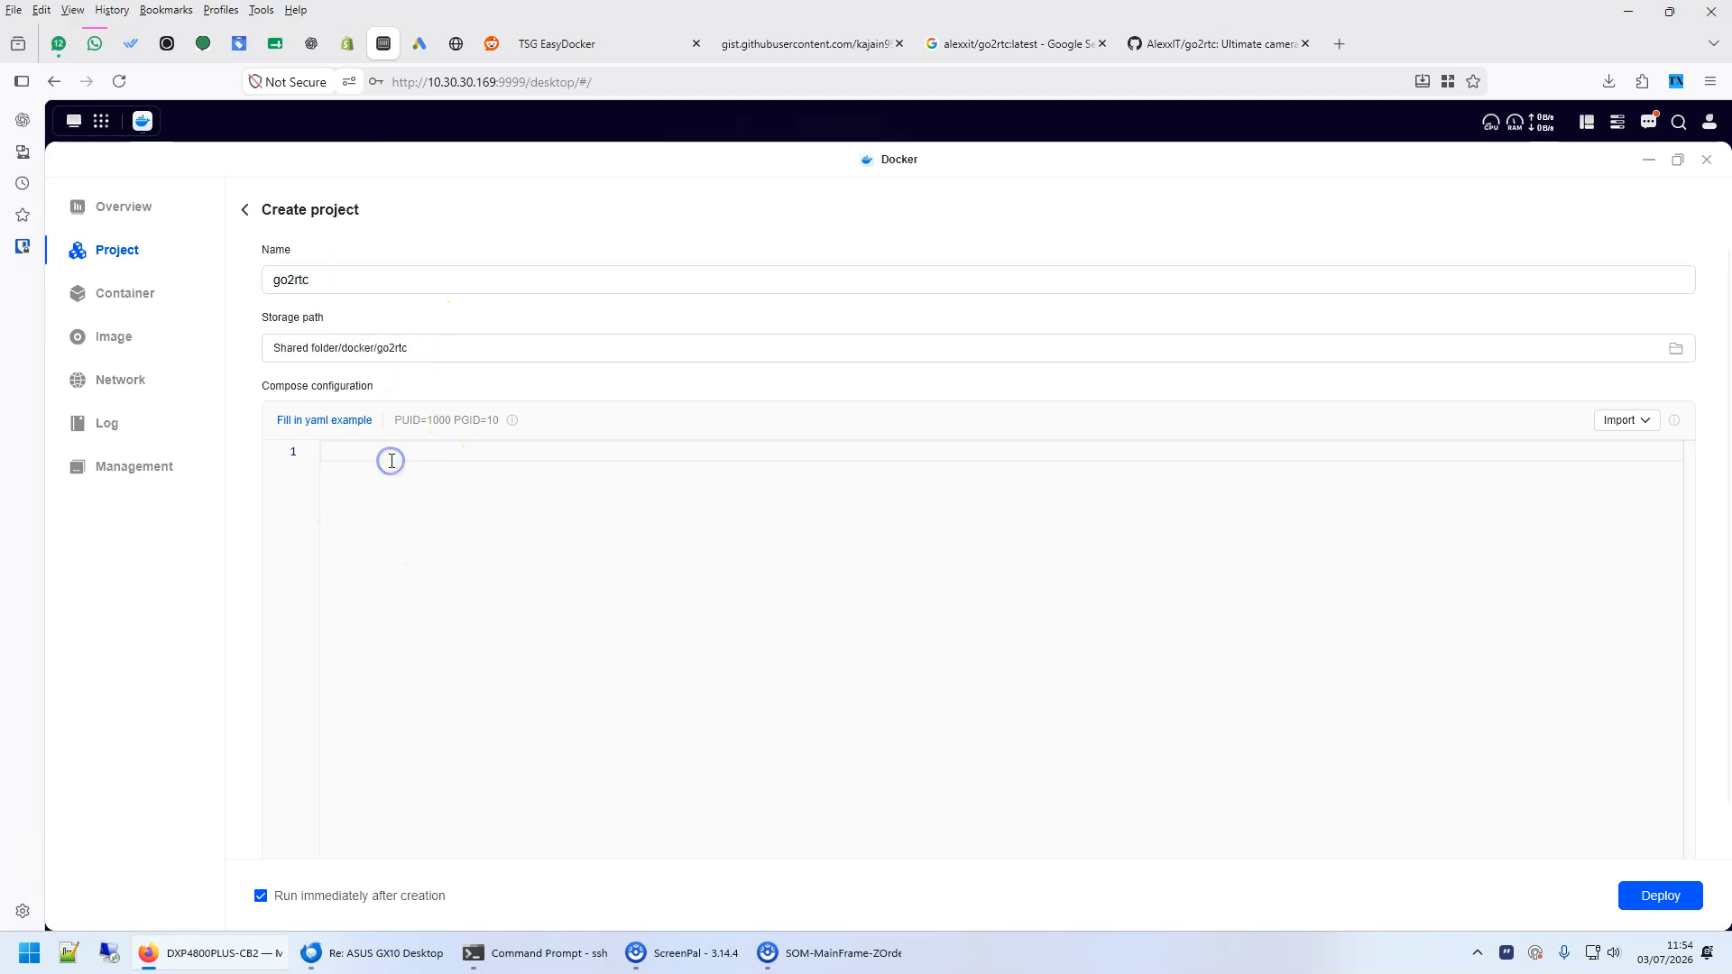
key(ctrl+v)
scroll(653, 617, up, 1)
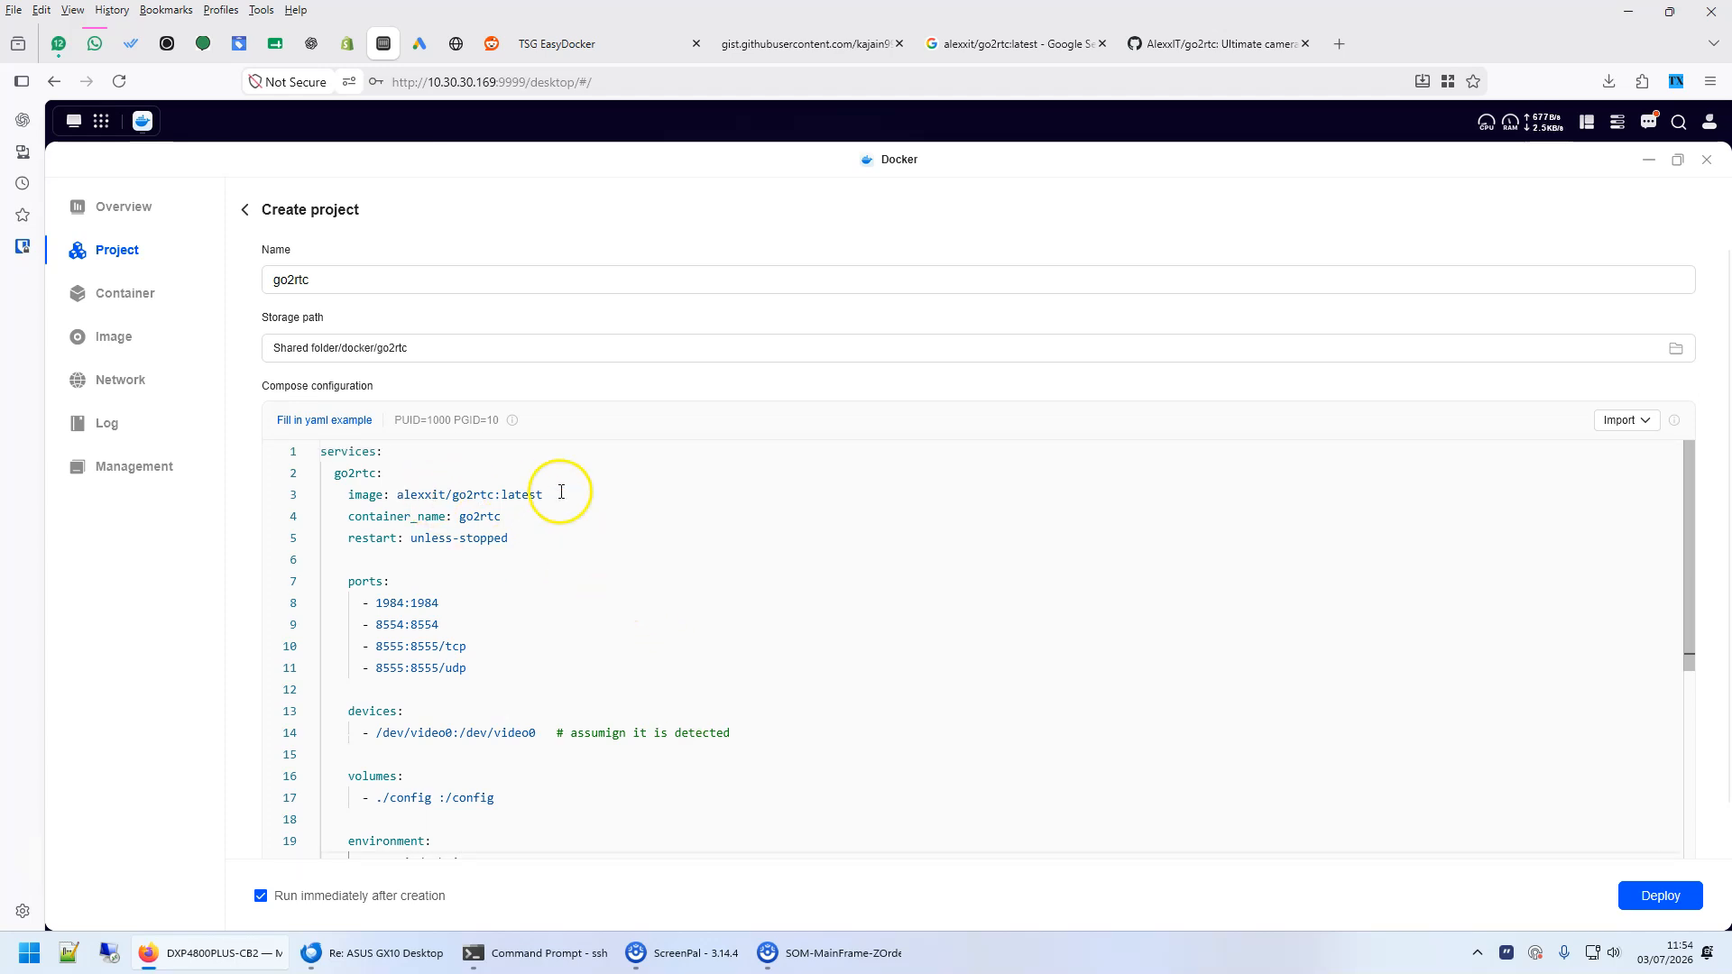
- Review the service name, image, container name and port mappings in the compose configuration
double_click(347, 451)
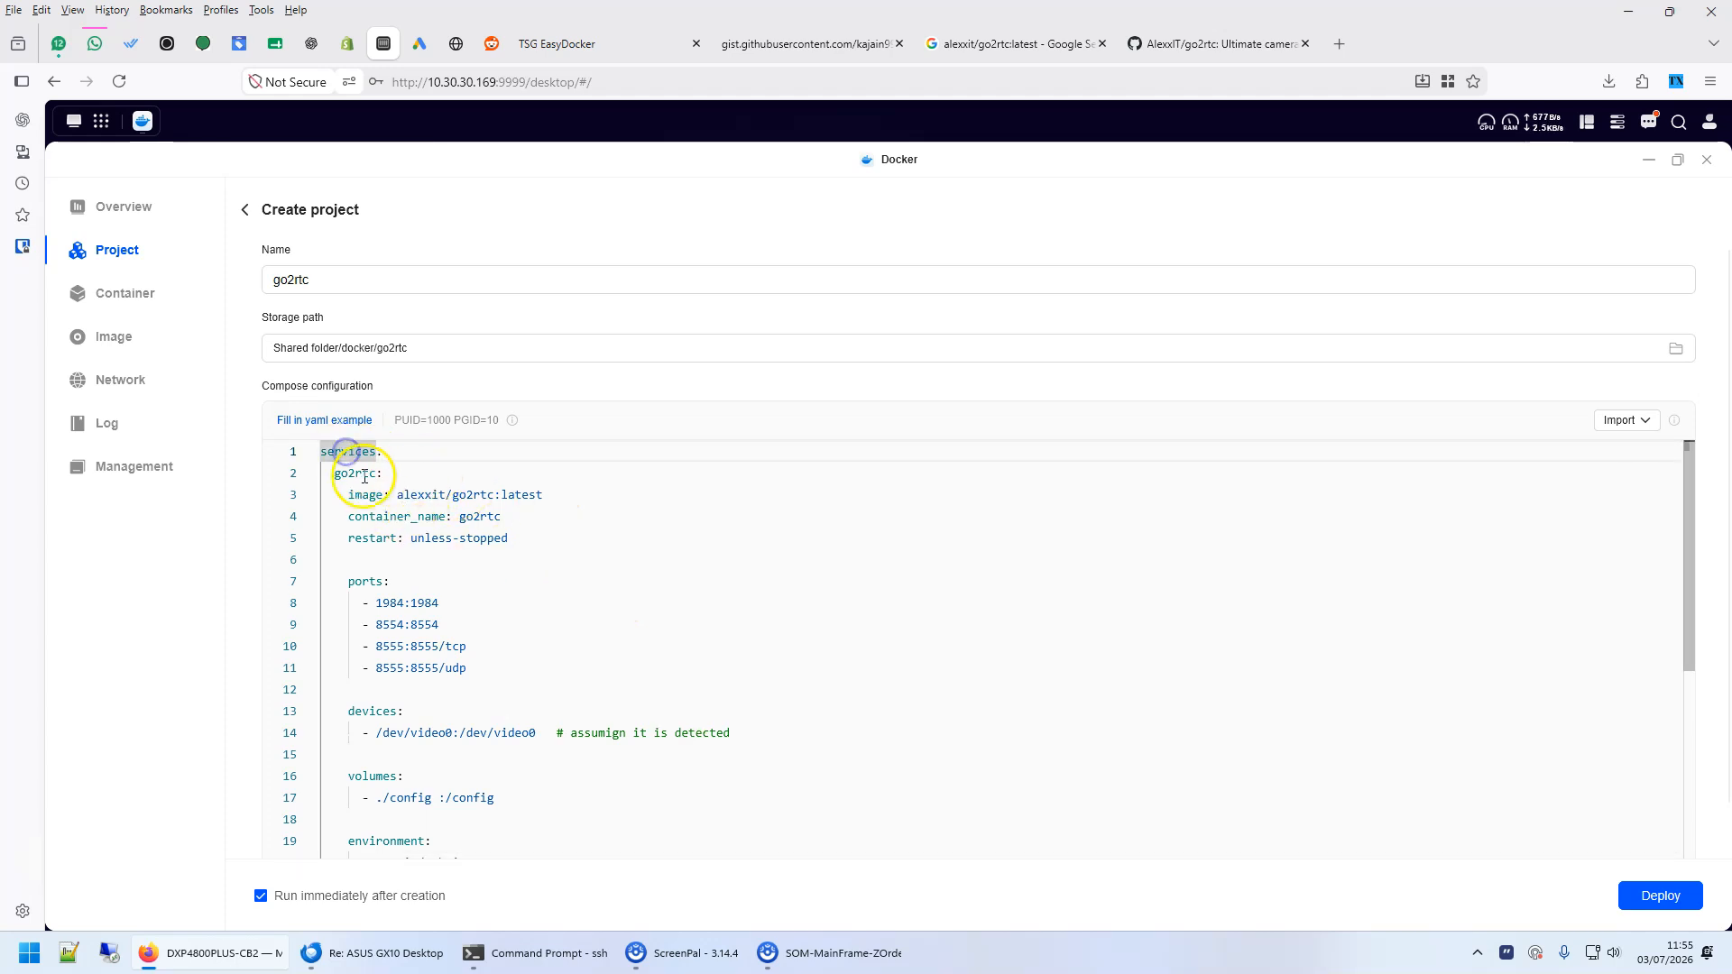
double_click(361, 472)
drag(363, 473, 562, 493)
click(657, 534)
click(558, 512)
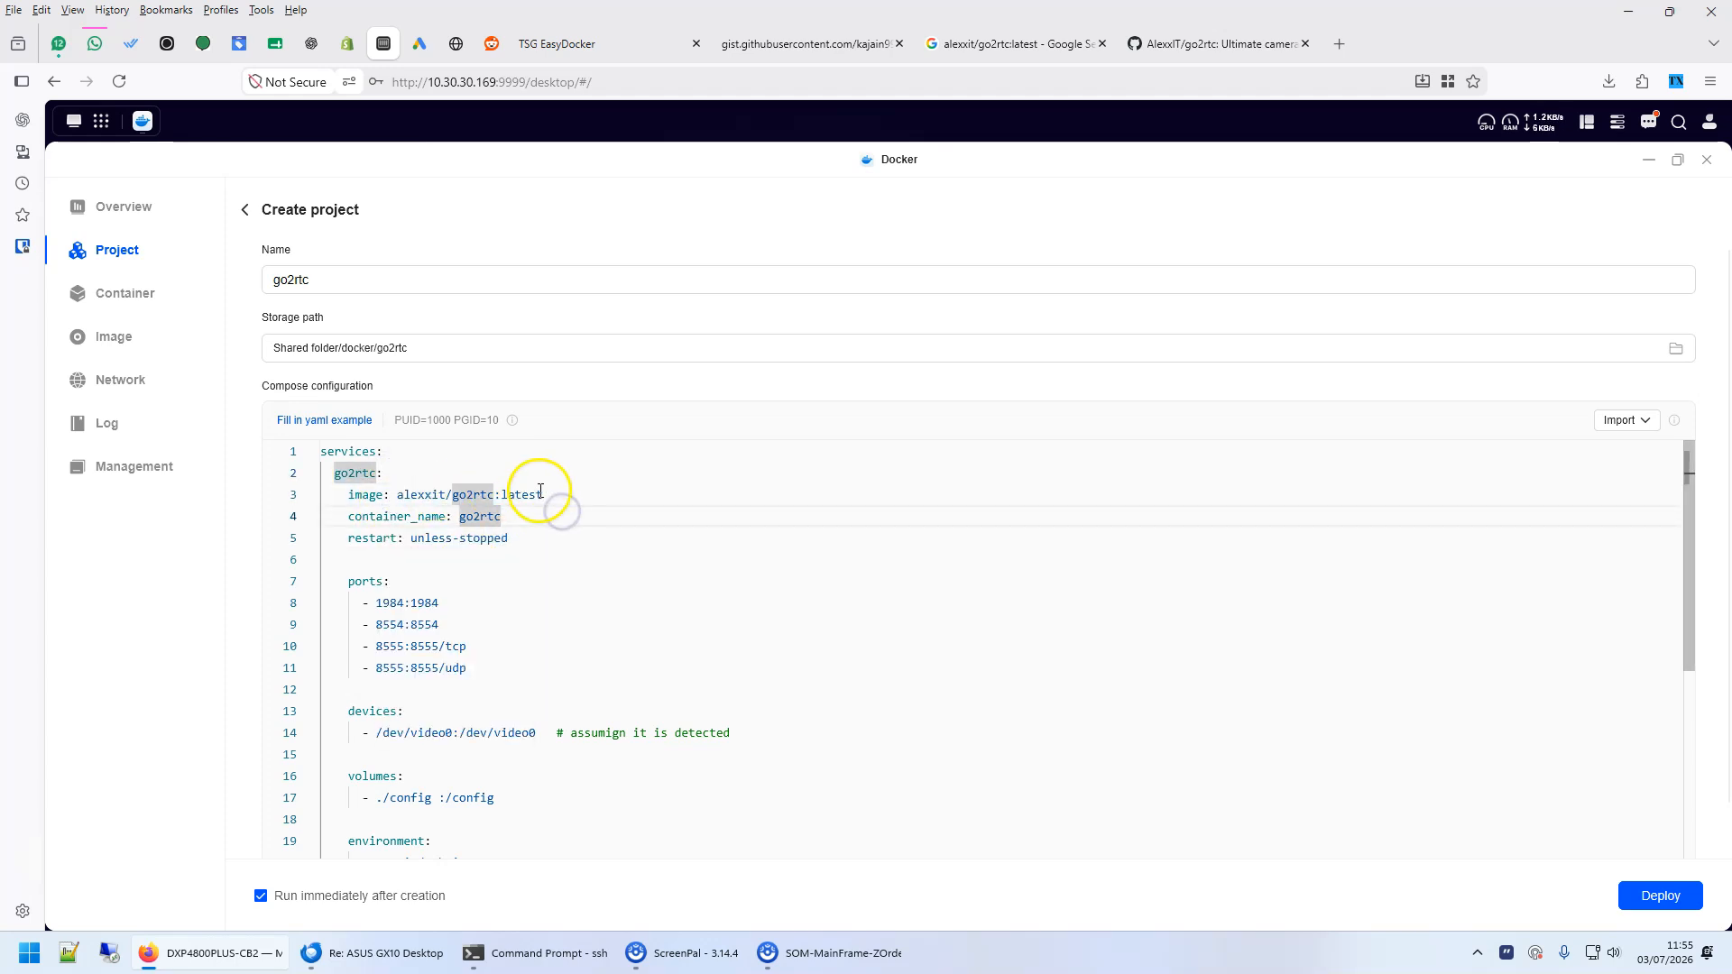
click(459, 517)
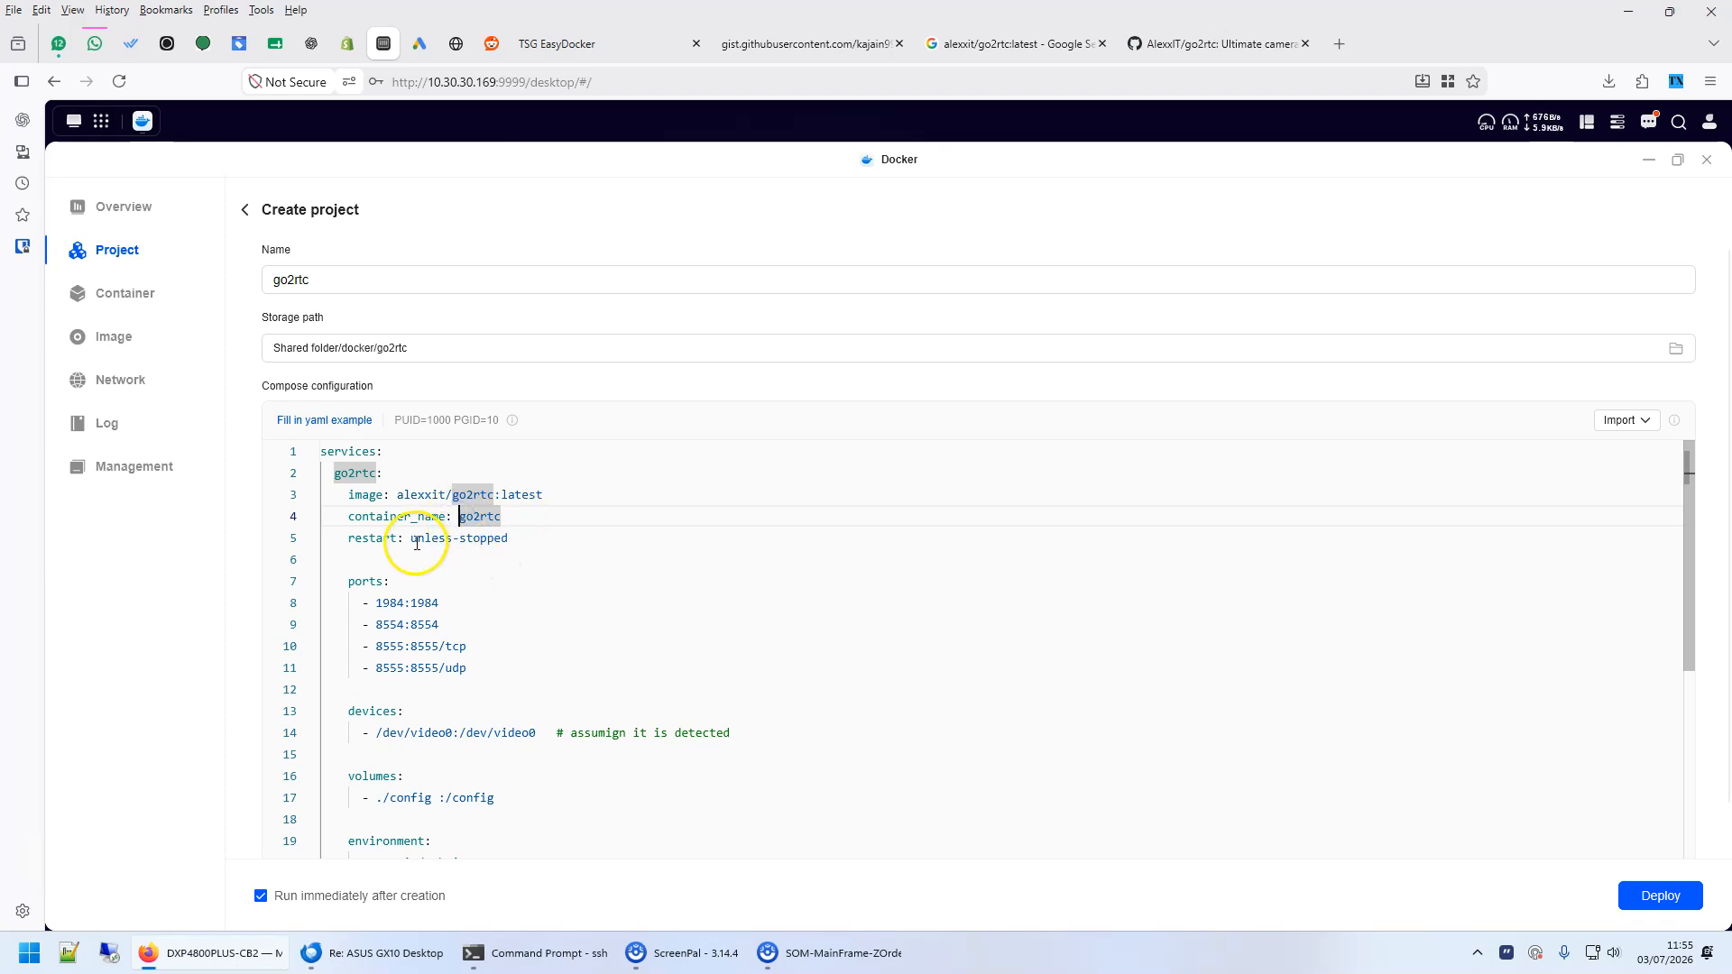
double_click(421, 603)
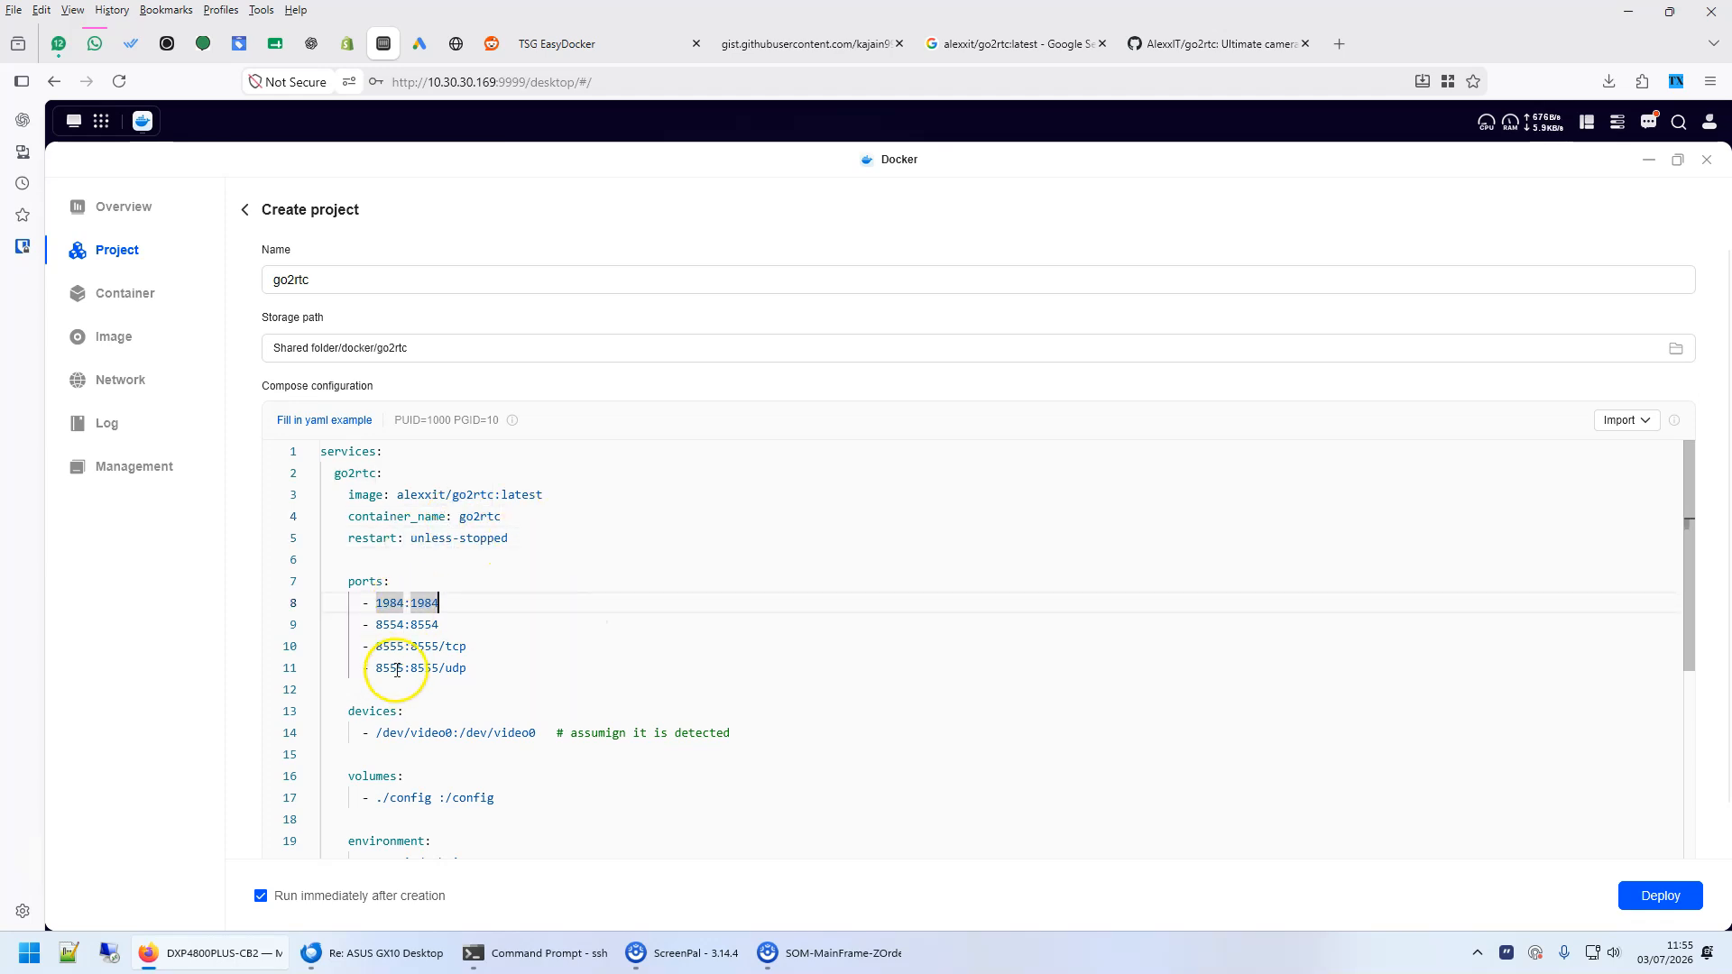
- Review the volume mapping and the environment section at the end of the compose configuration
scroll(711, 671, down, 3)
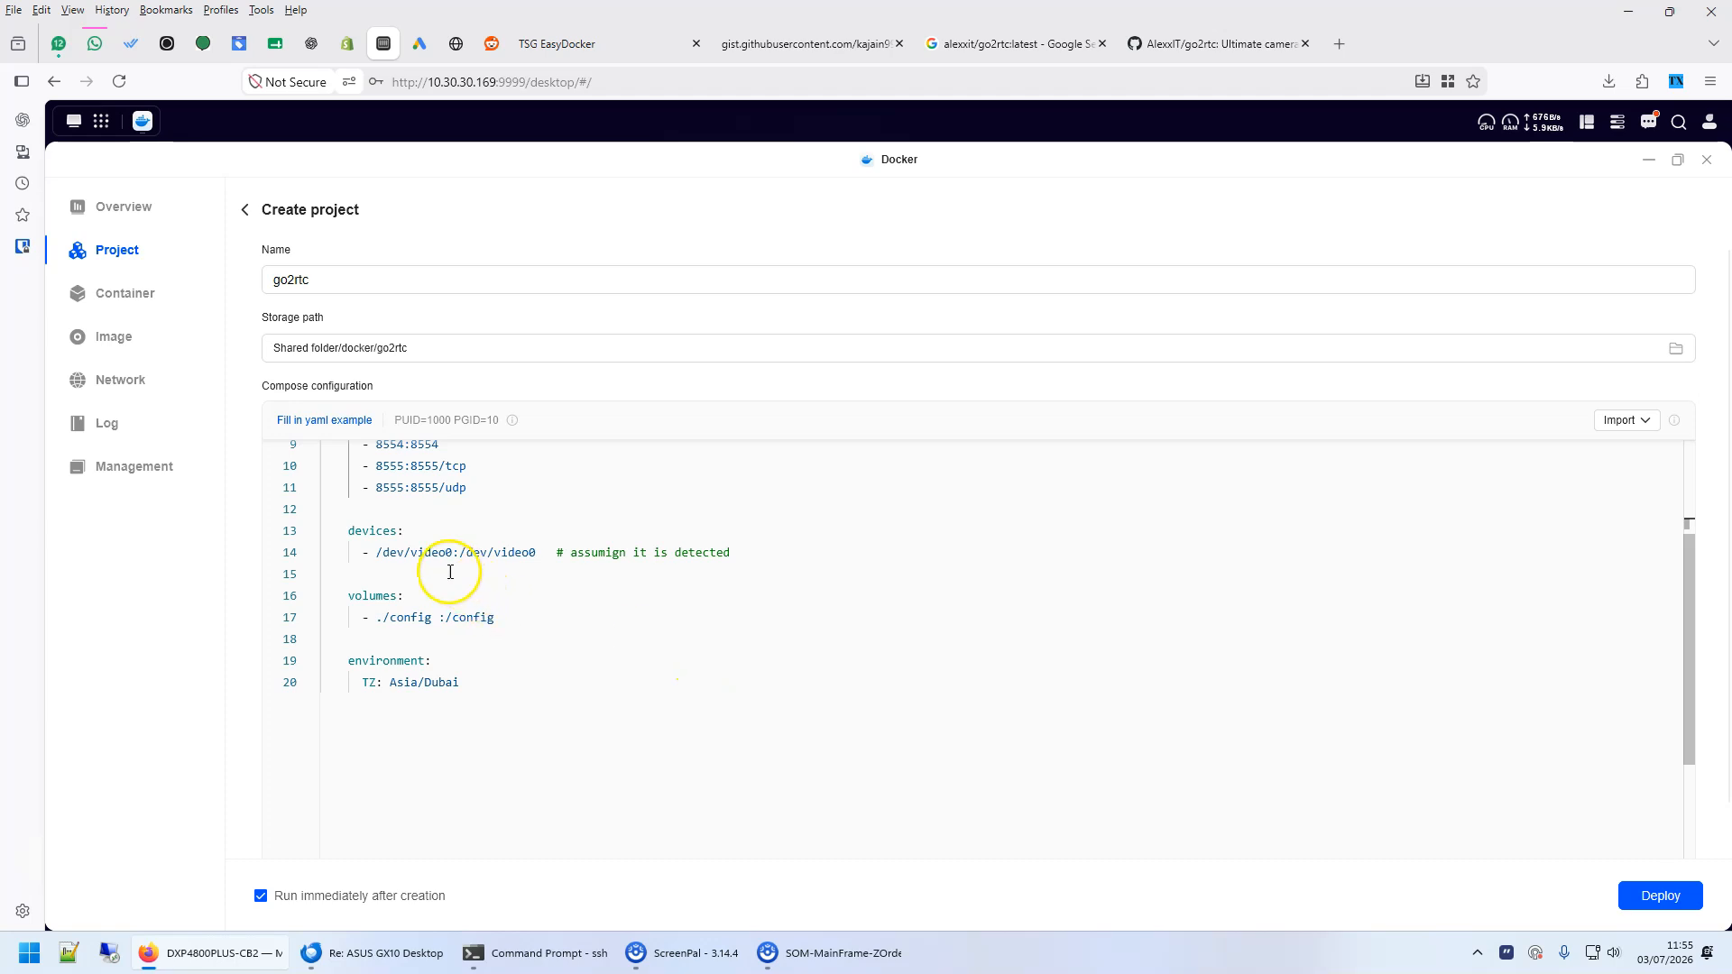
click(369, 596)
click(403, 618)
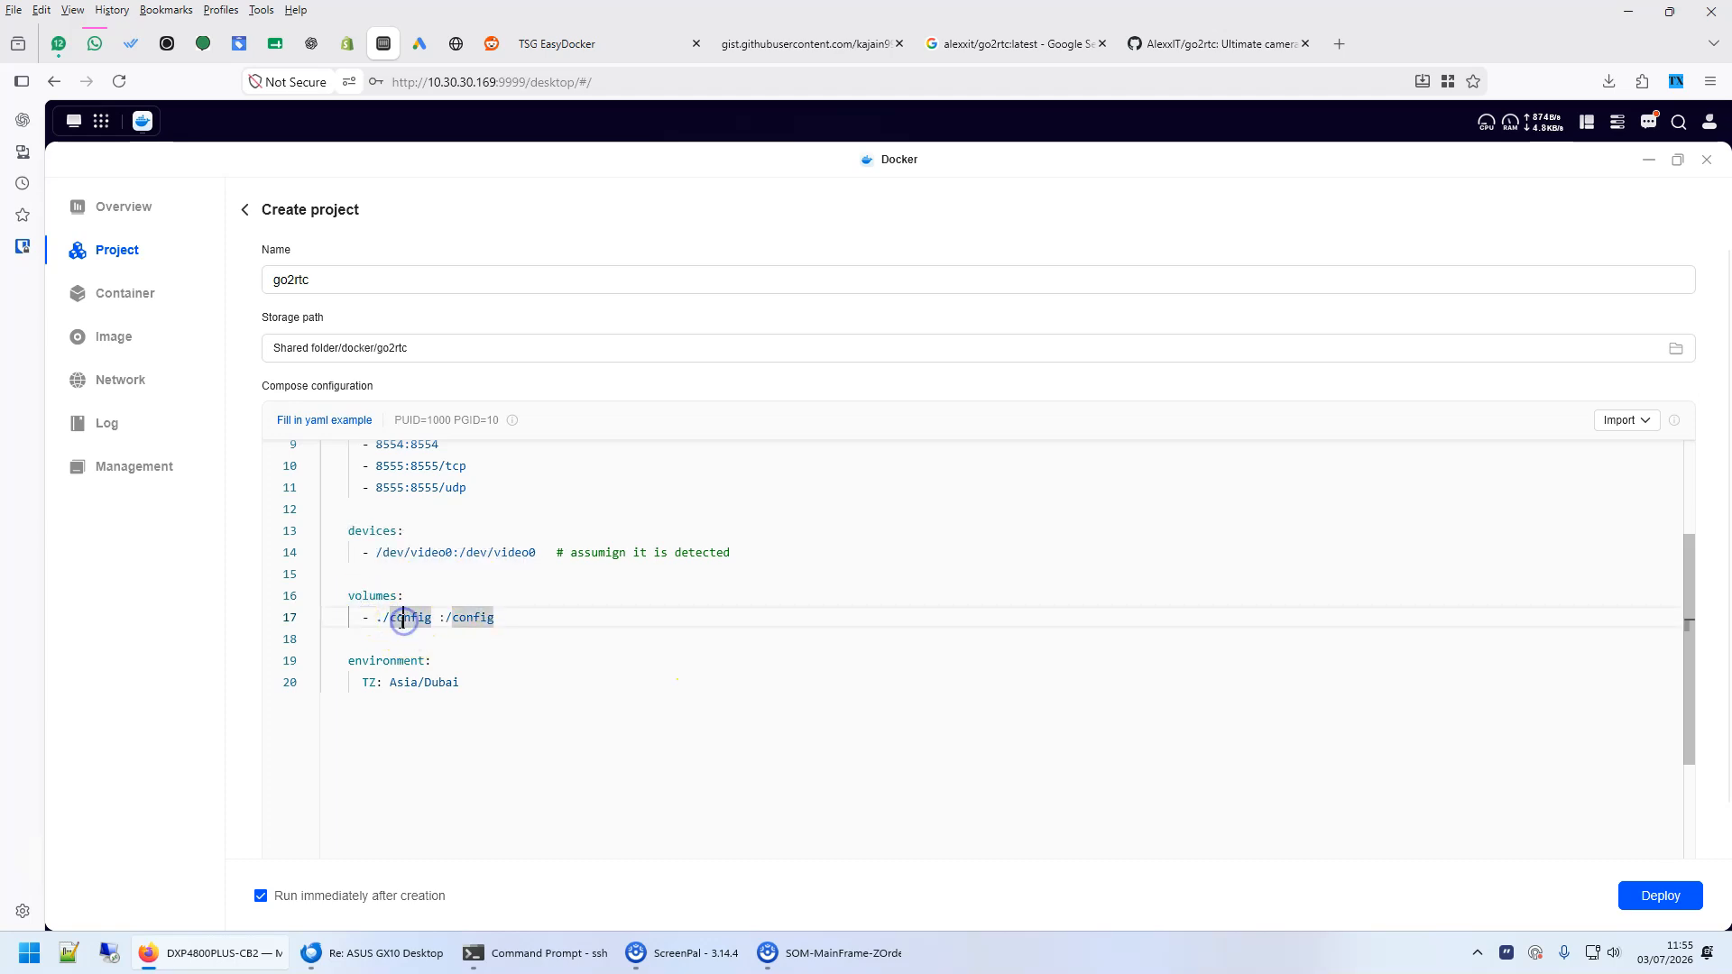
click(388, 663)
- Examine the devices section and its /dev/video0:/dev/video0 mapping in the compose configuration
drag(340, 533, 760, 556)
click(782, 572)
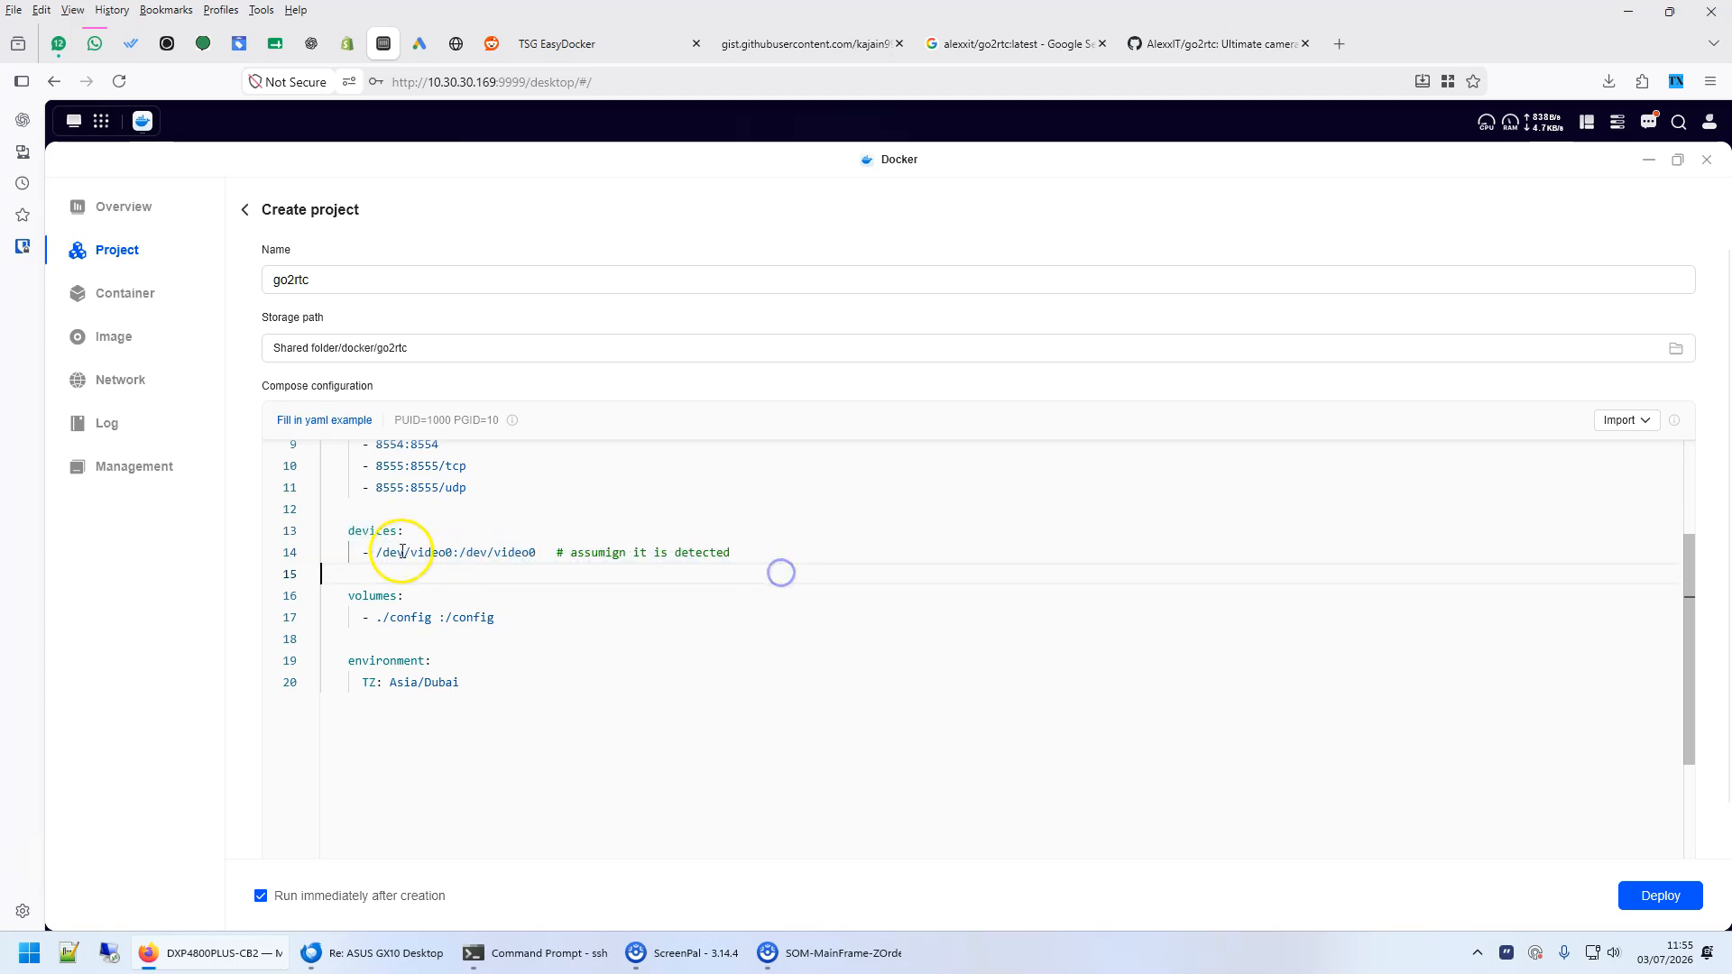
drag(363, 552, 469, 552)
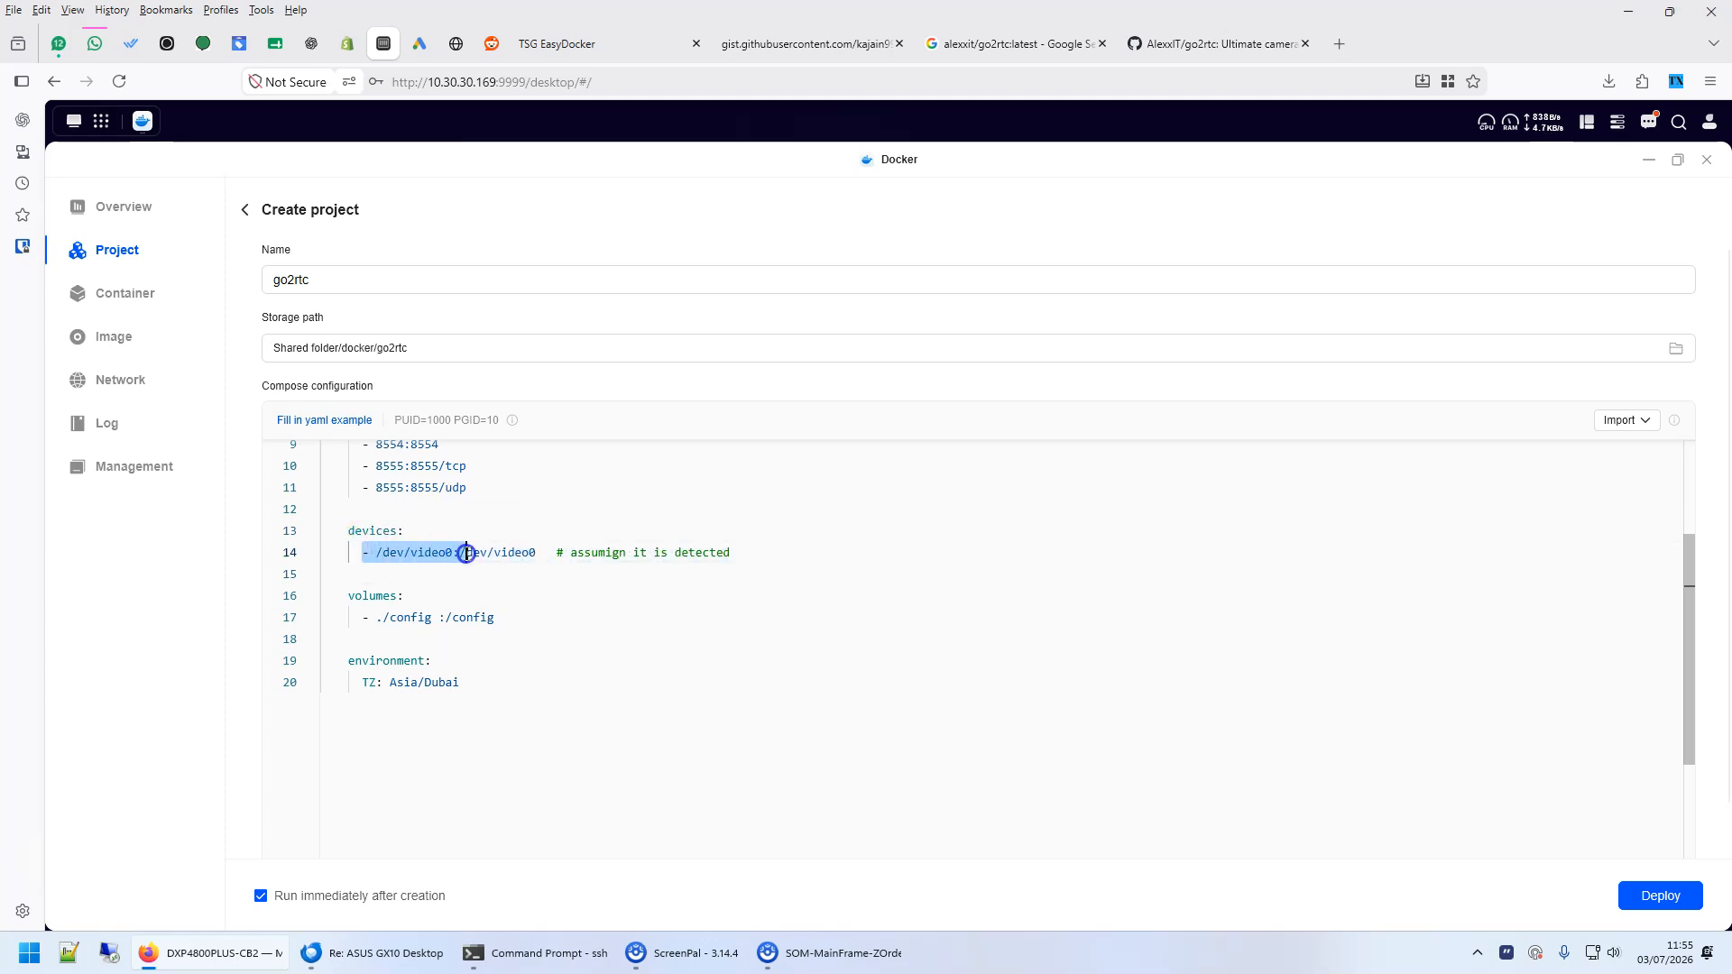
click(1331, 676)
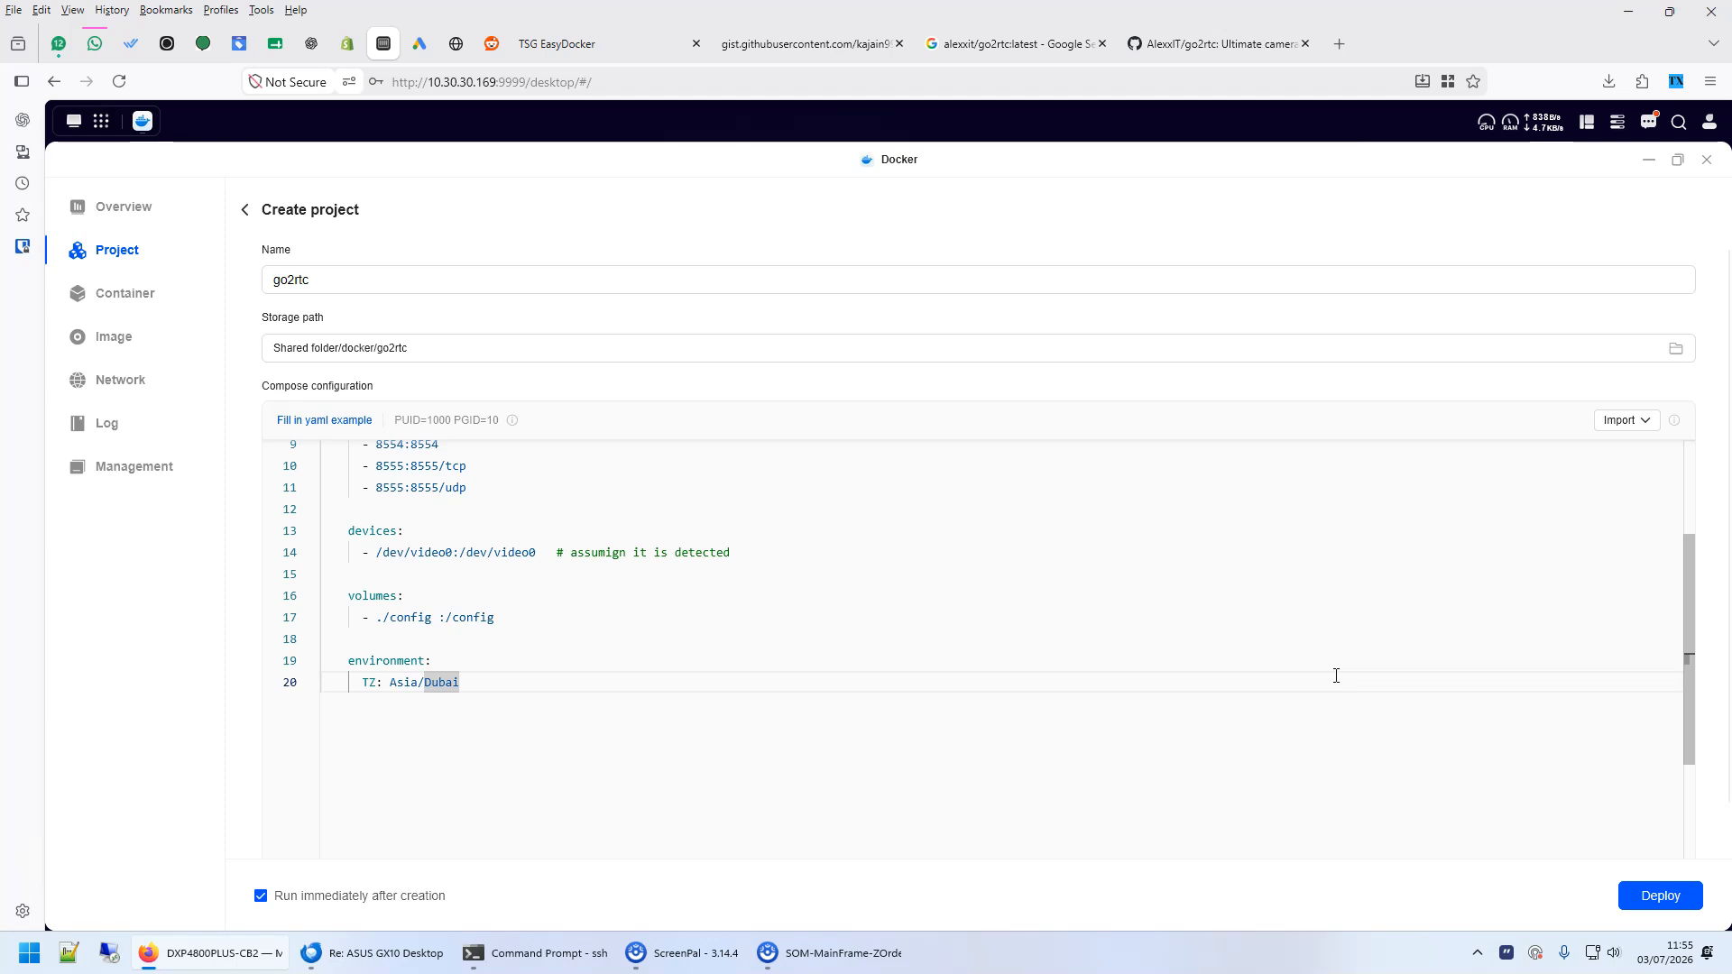
click(449, 553)
drag(365, 552, 521, 551)
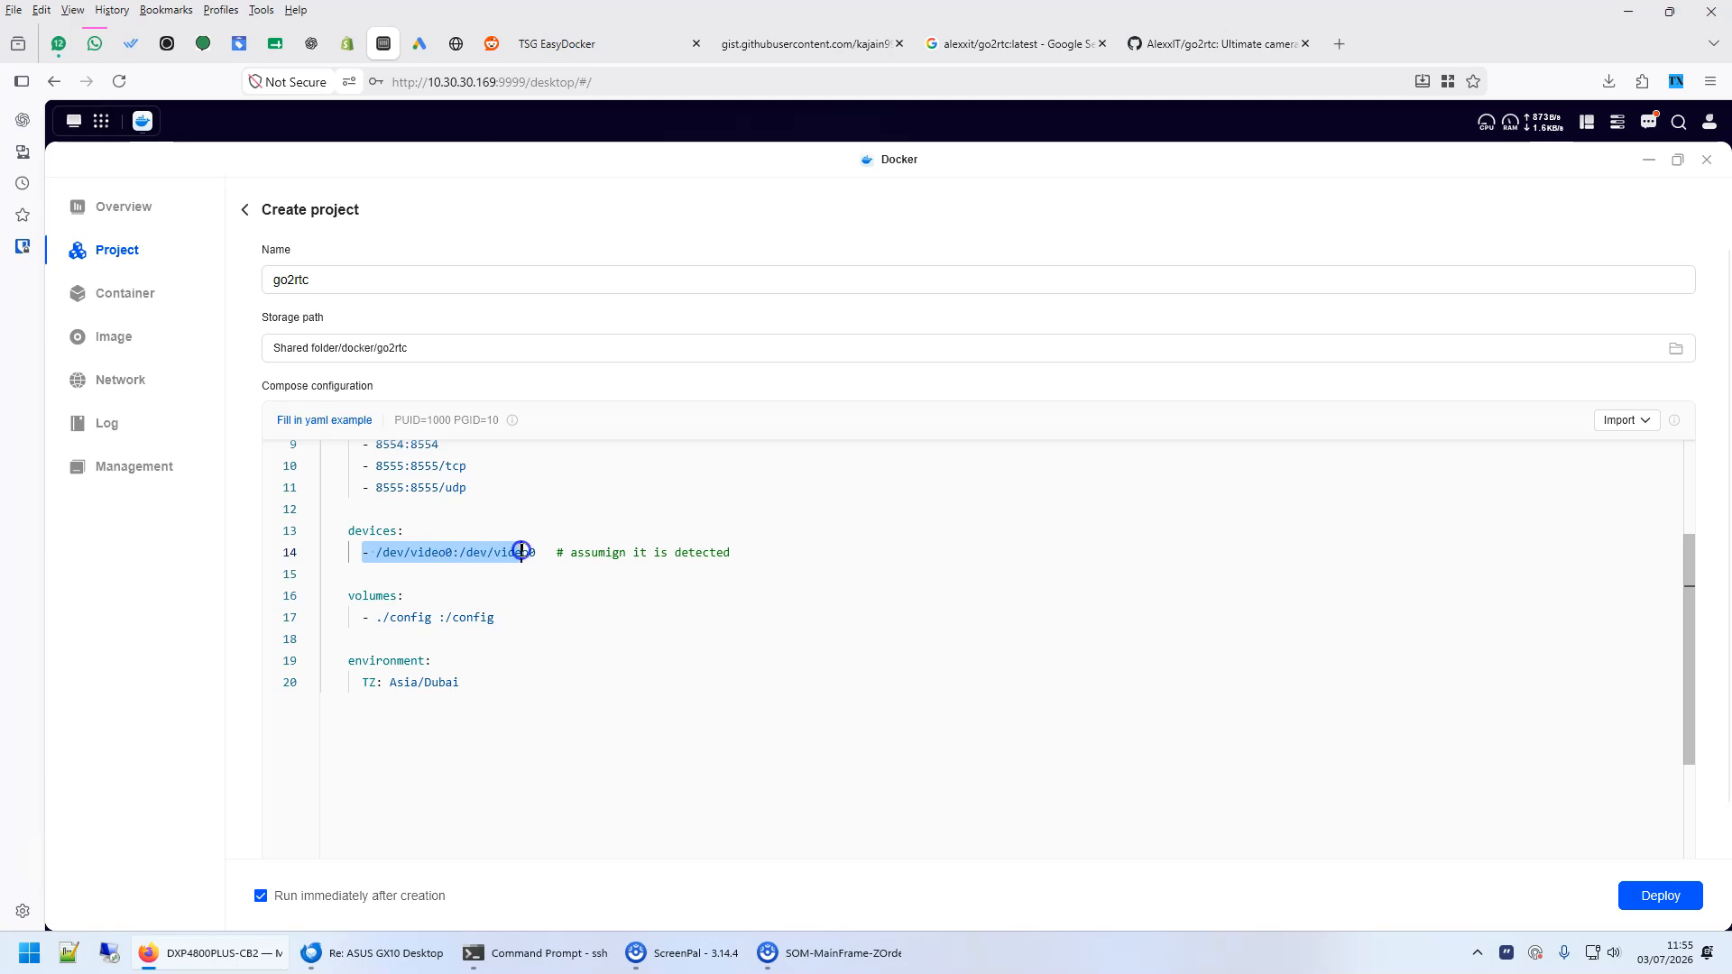
click(884, 560)
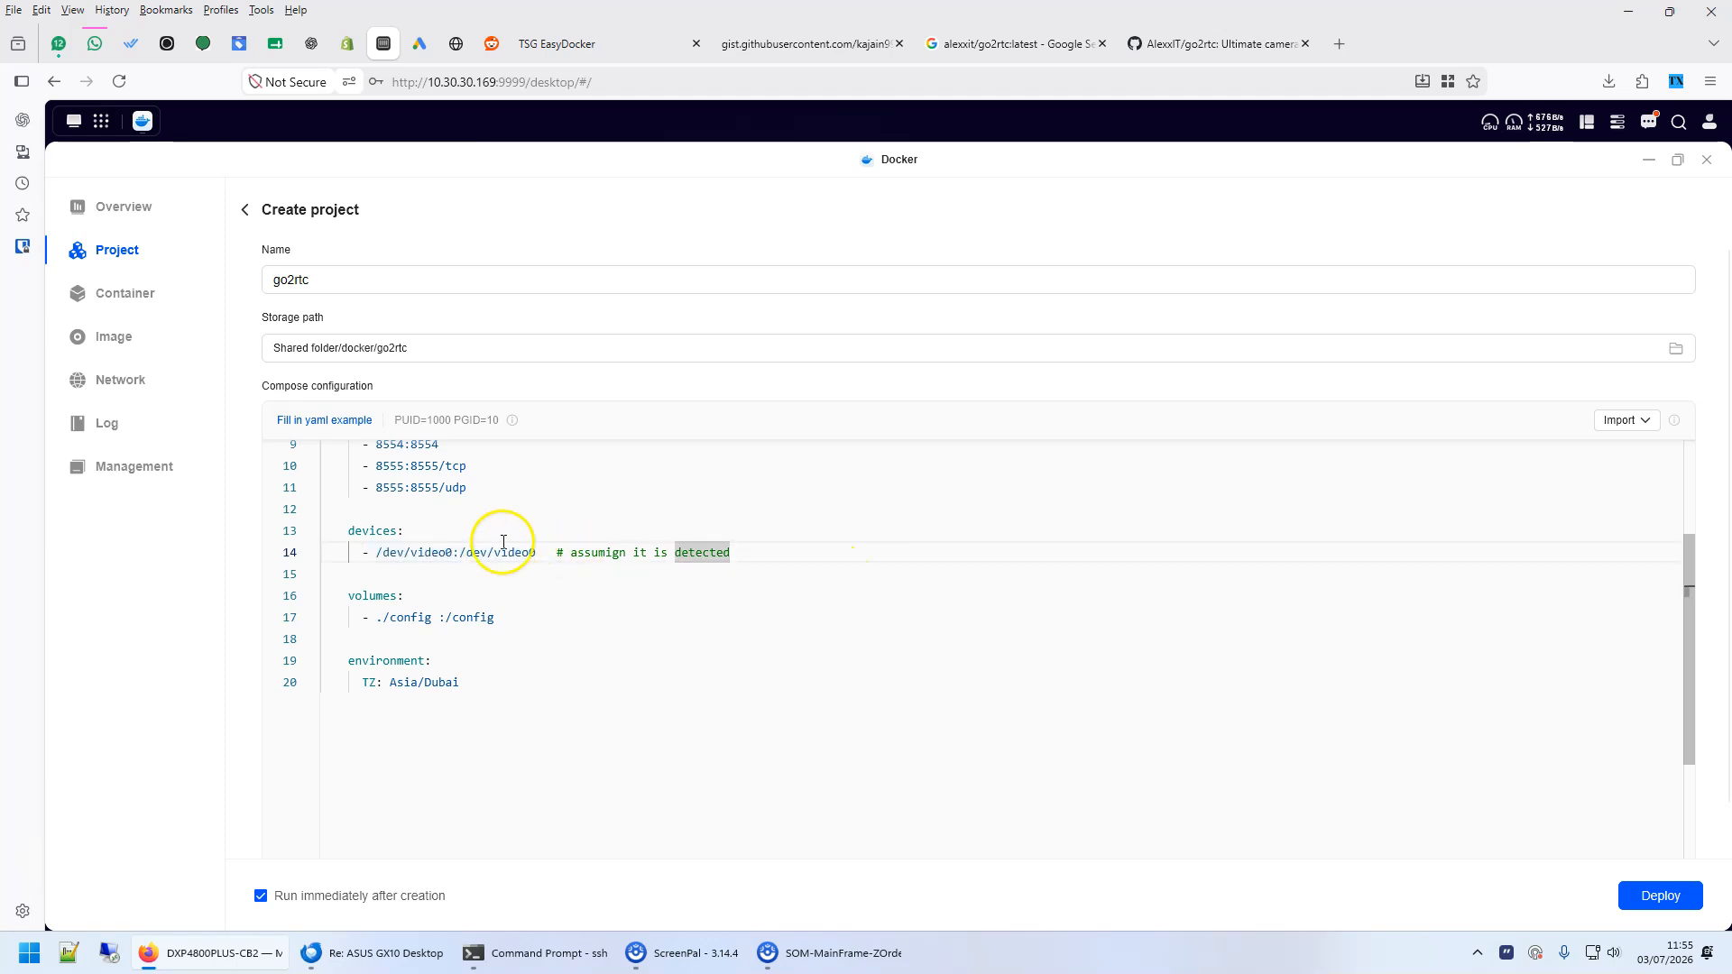
drag(445, 552, 370, 546)
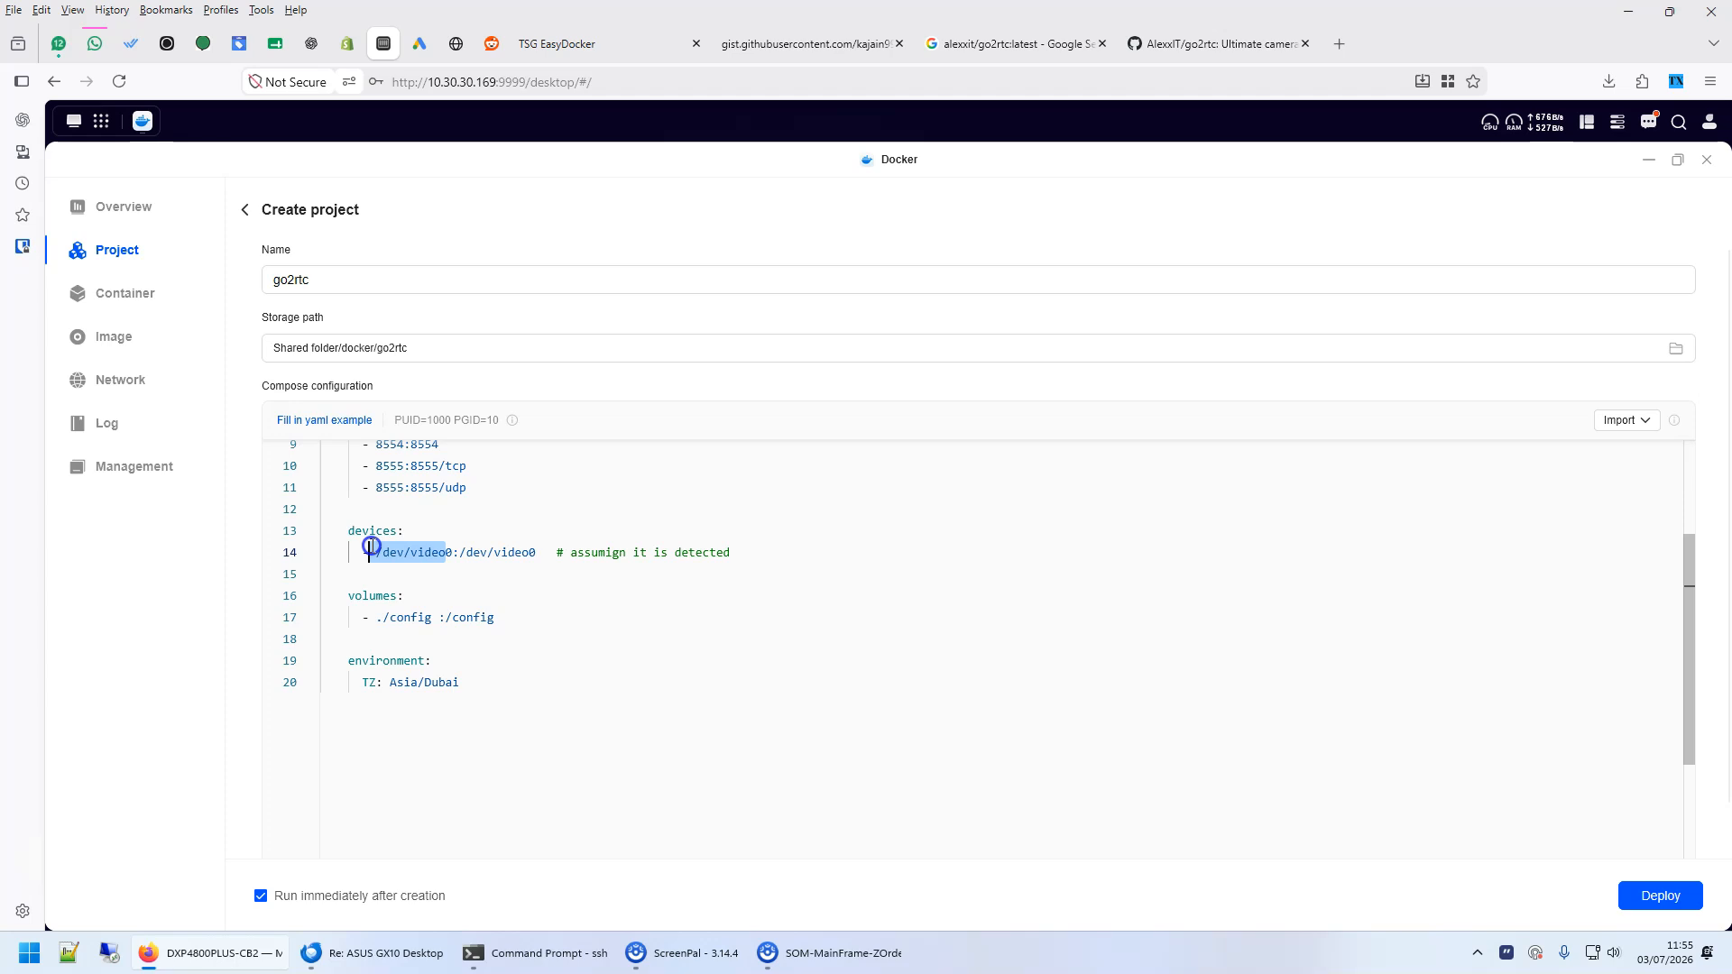
click(907, 605)
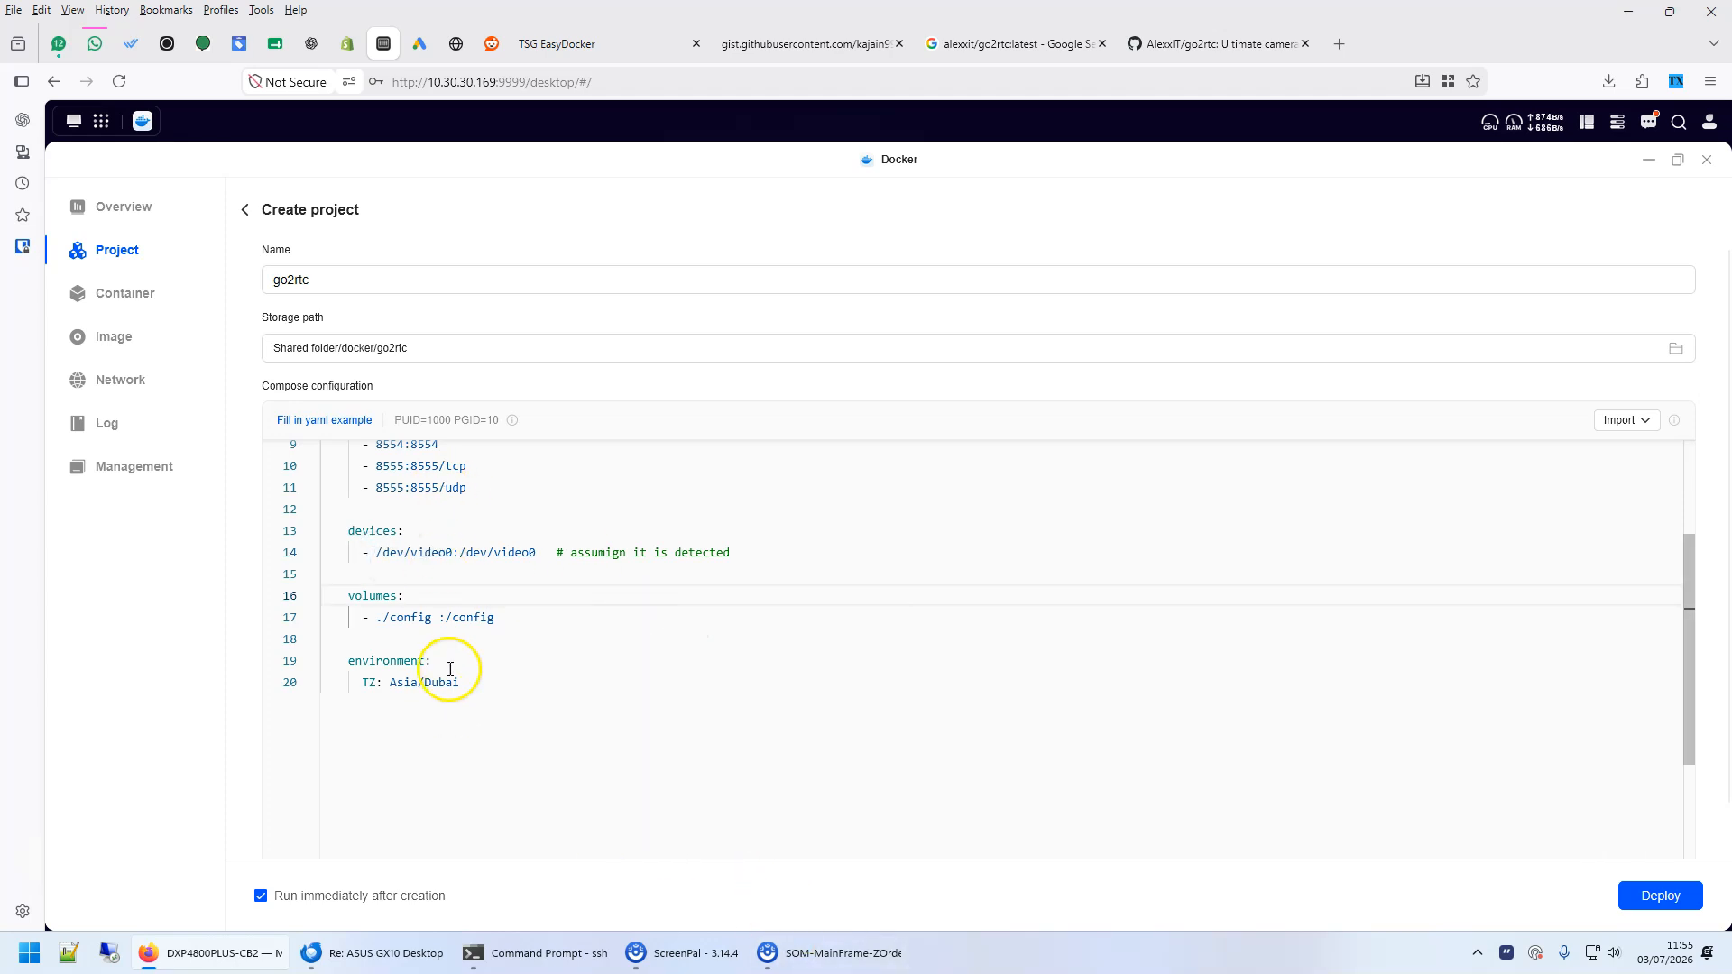
- Switch to the SSH terminal, clear it, and list the NAS's USB devices with lsusb to find the webcam entry
click(540, 953)
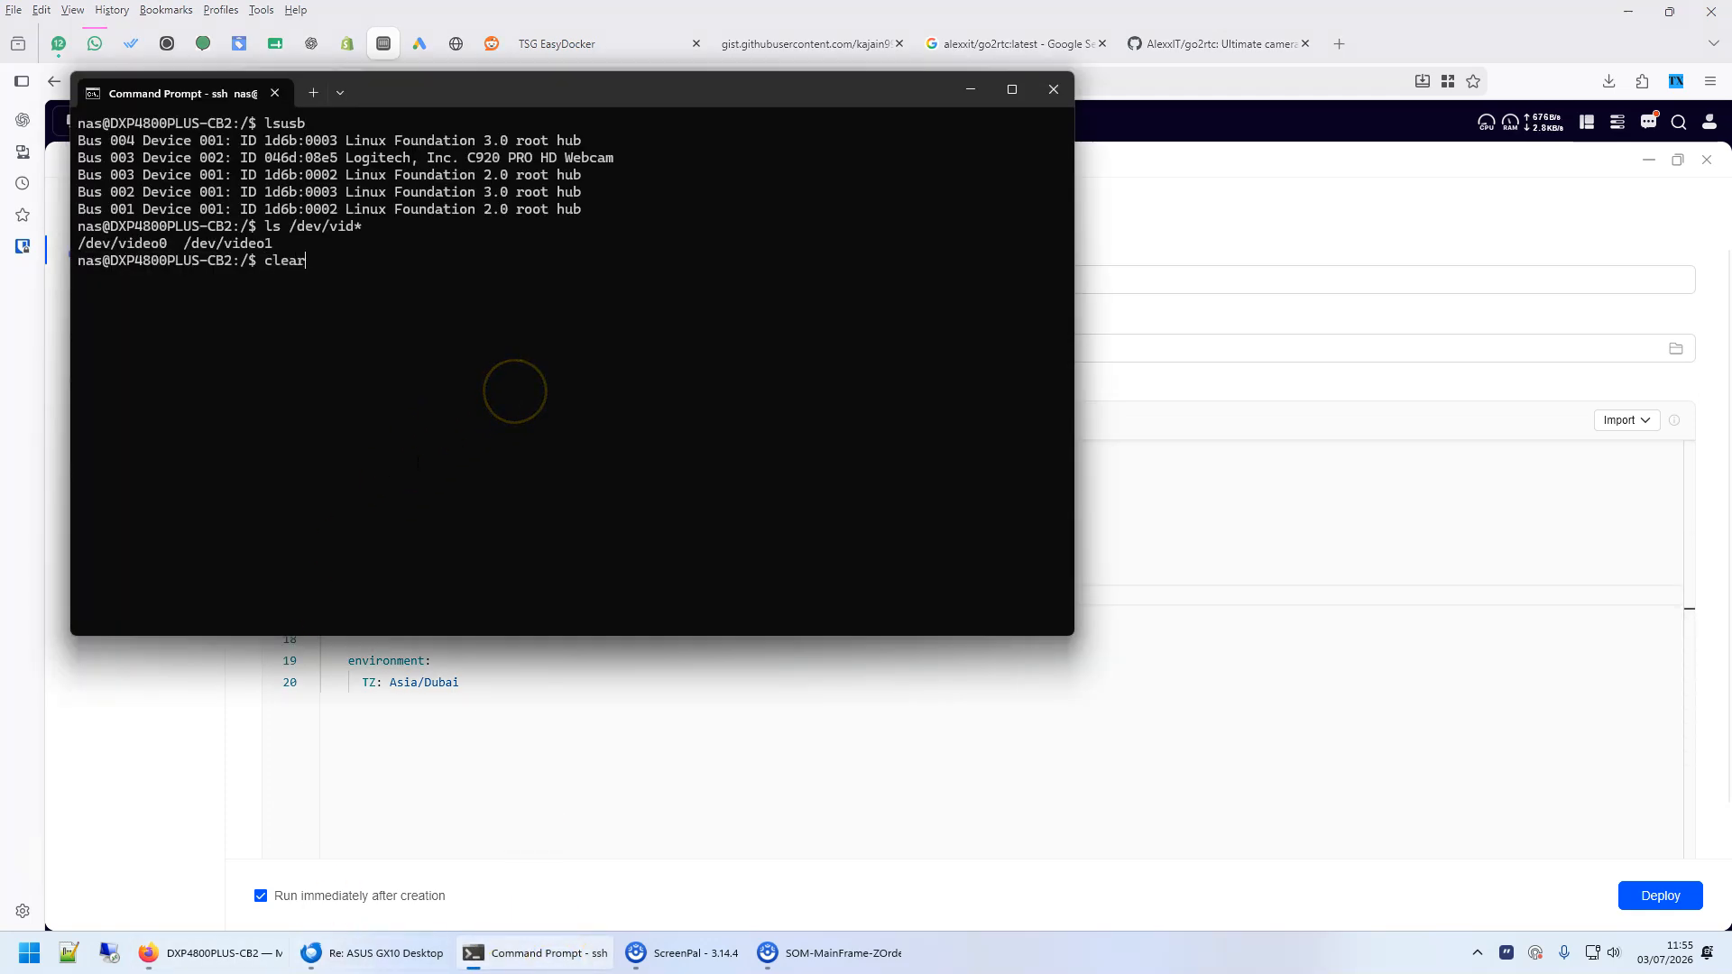
text(clear)
key(Return)
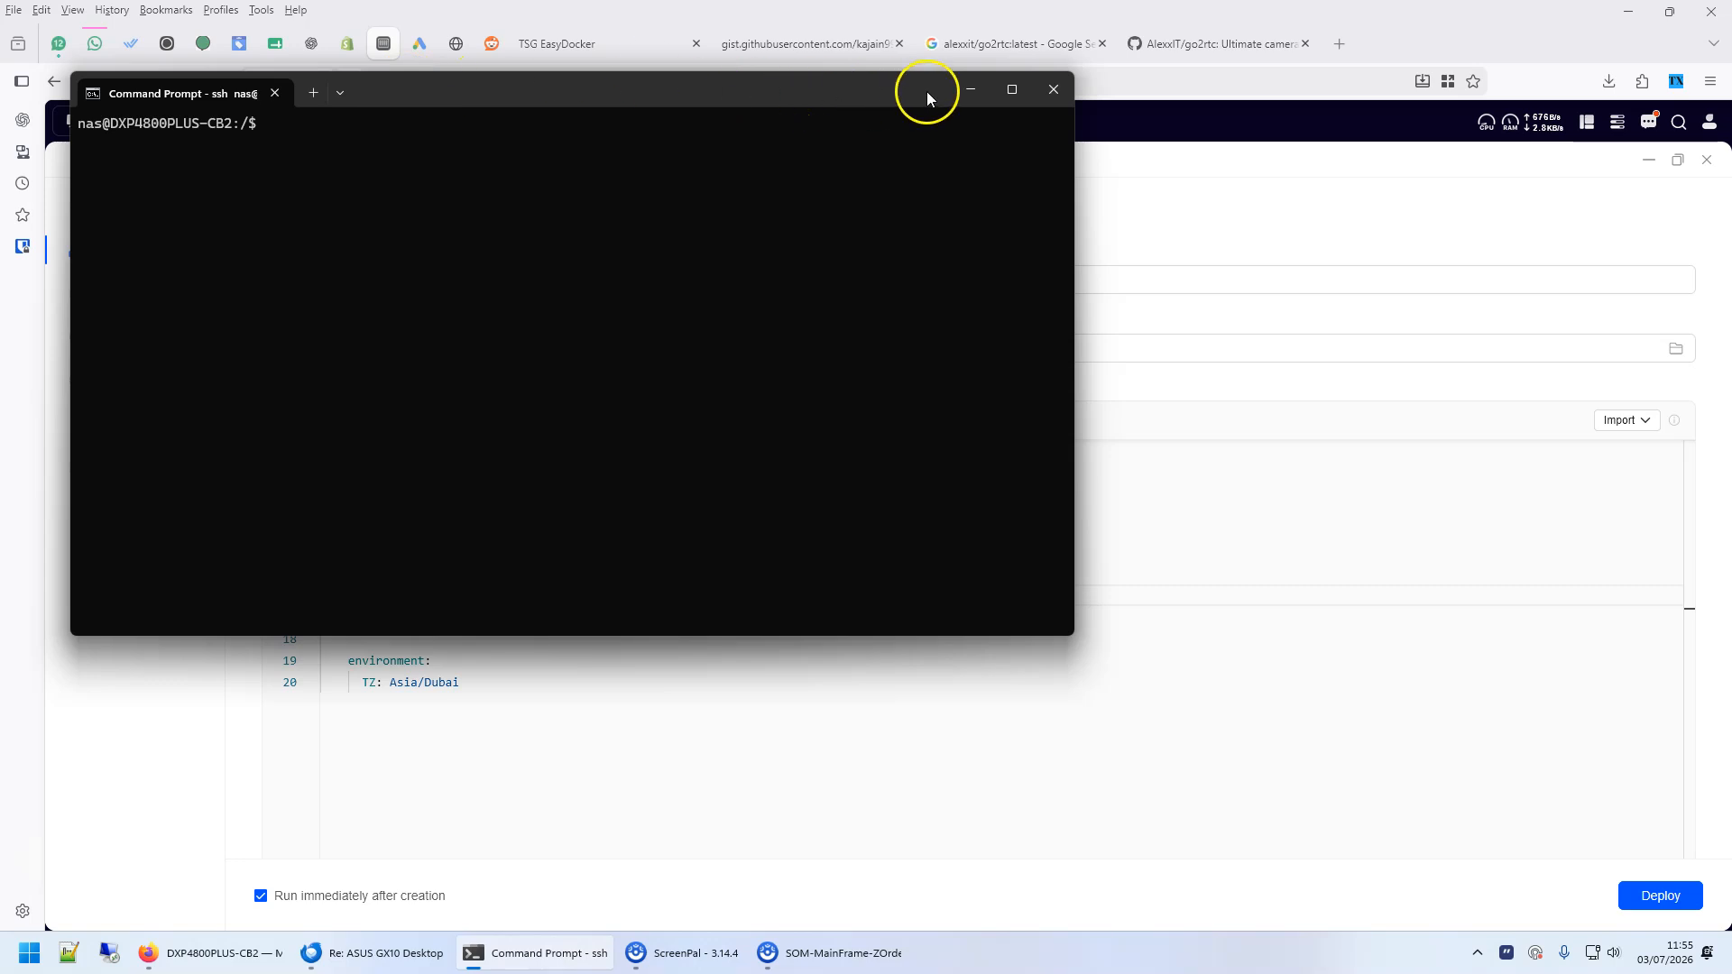
click(1011, 89)
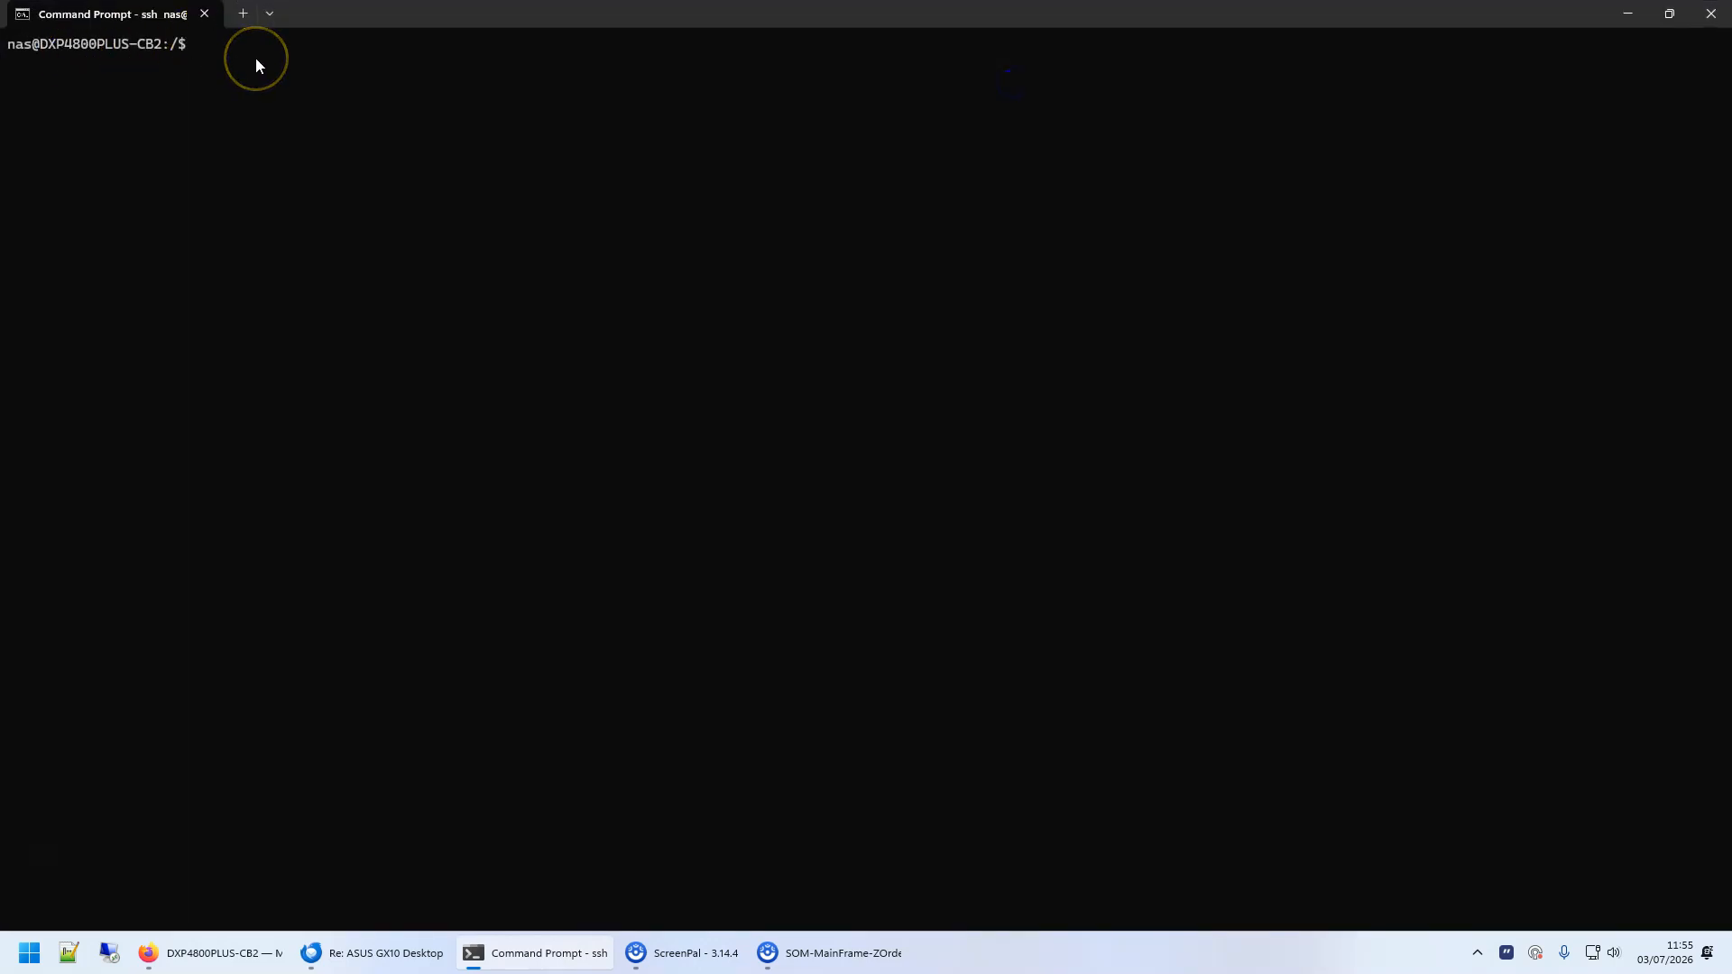
text(lsusb)
key(Return)
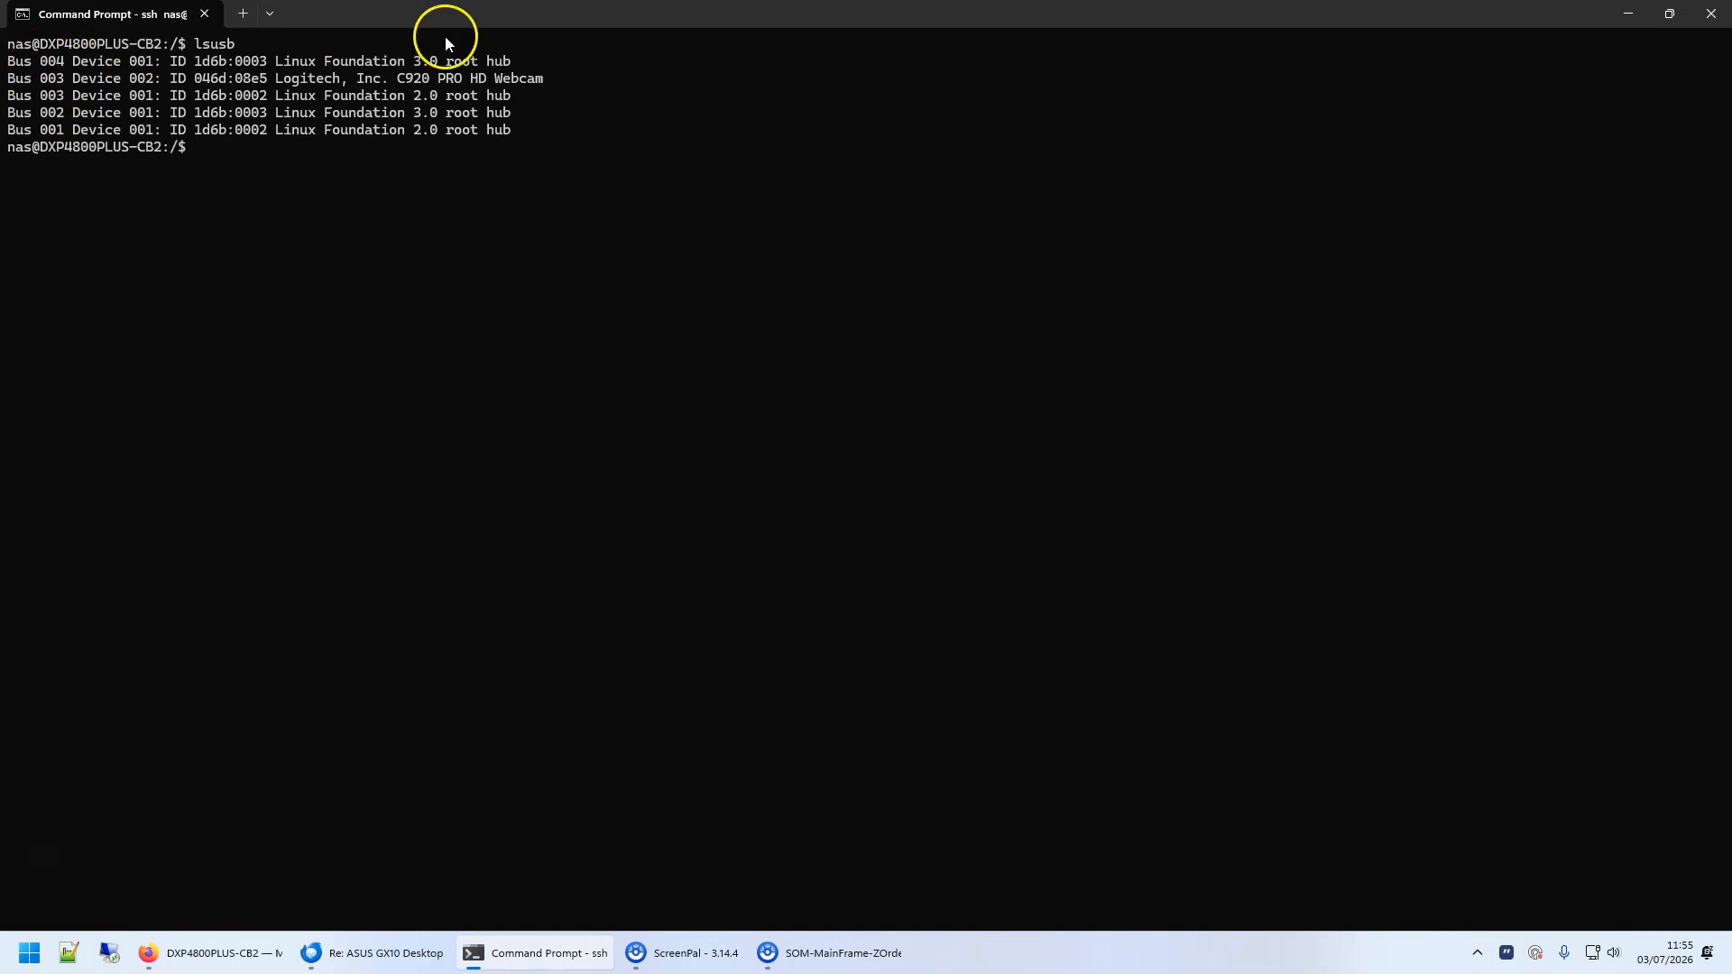
drag(547, 79, 4, 79)
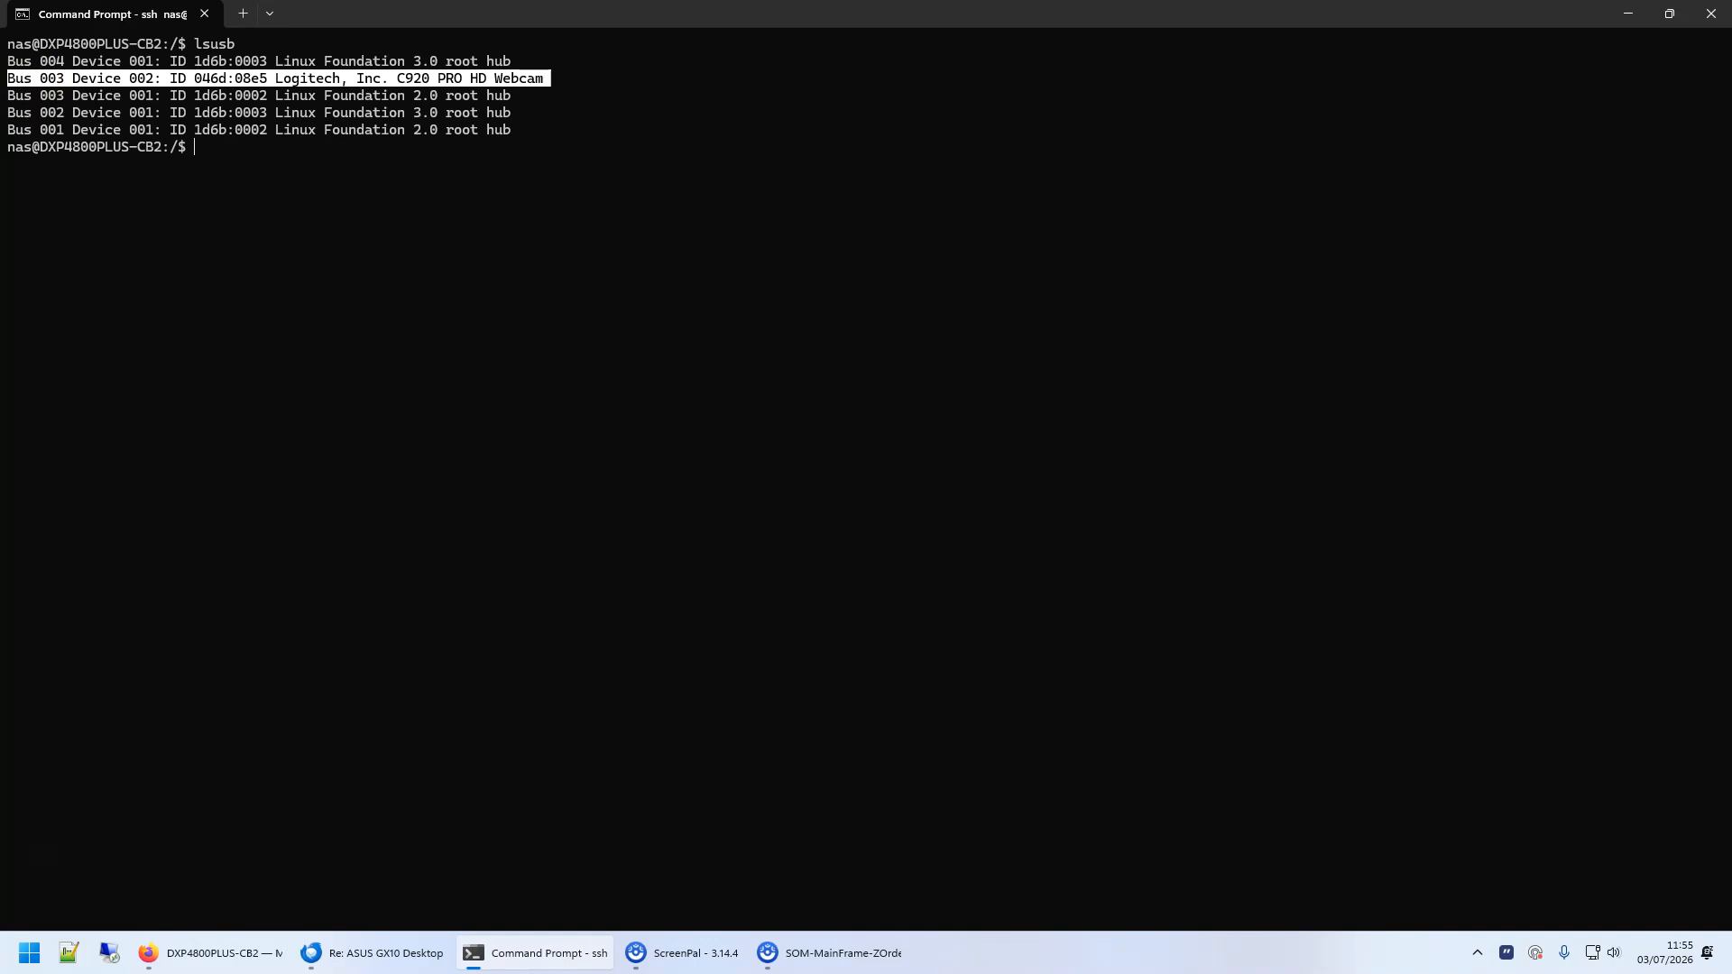
- List the NAS's video devices with ls /dev/vid* and examine the device paths
click(242, 150)
text(ls )
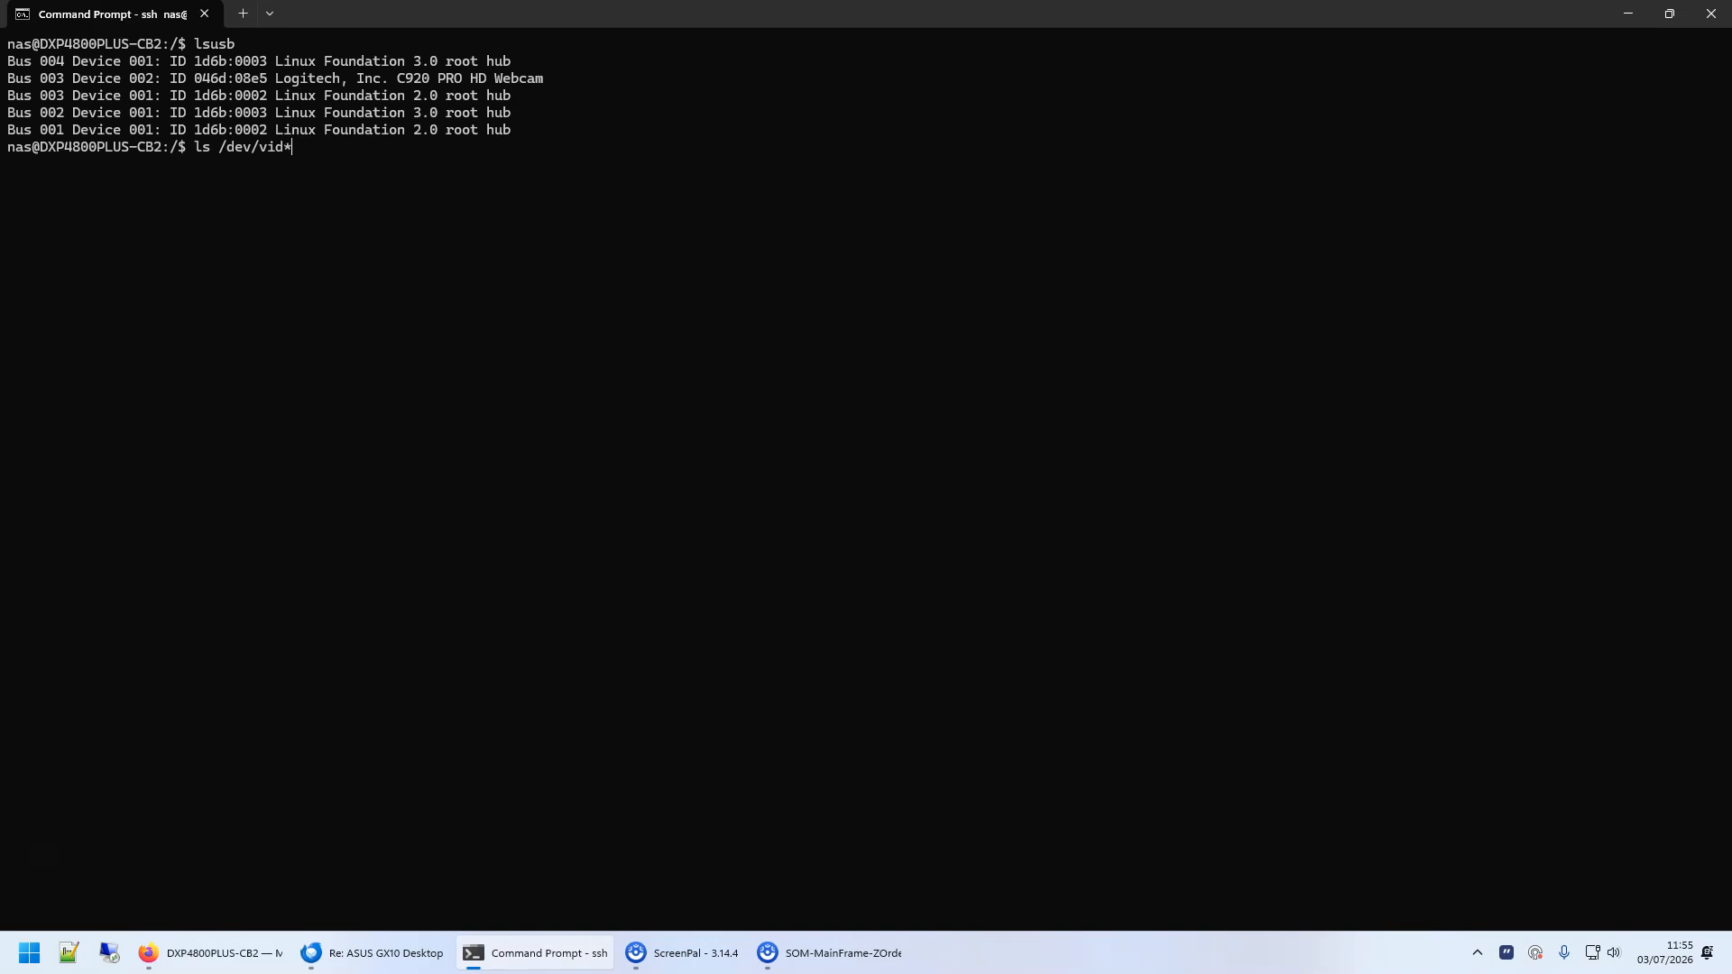
text(/dev/vid*)
key(Return)
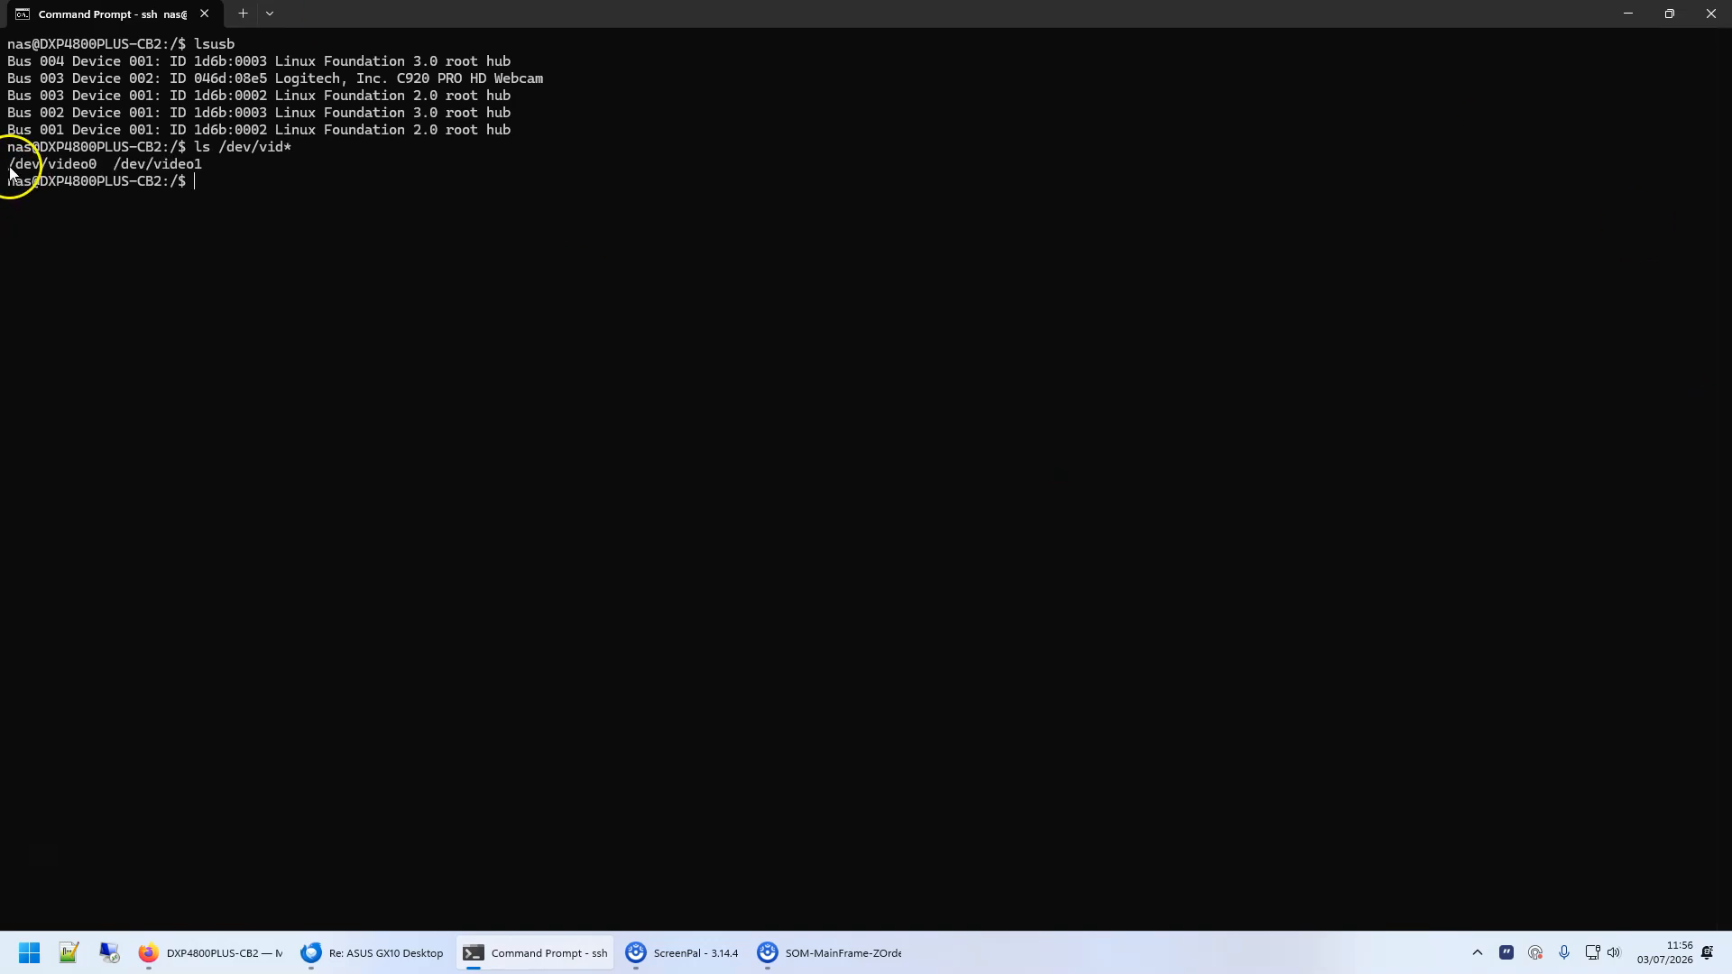
drag(7, 172, 226, 172)
click(68, 165)
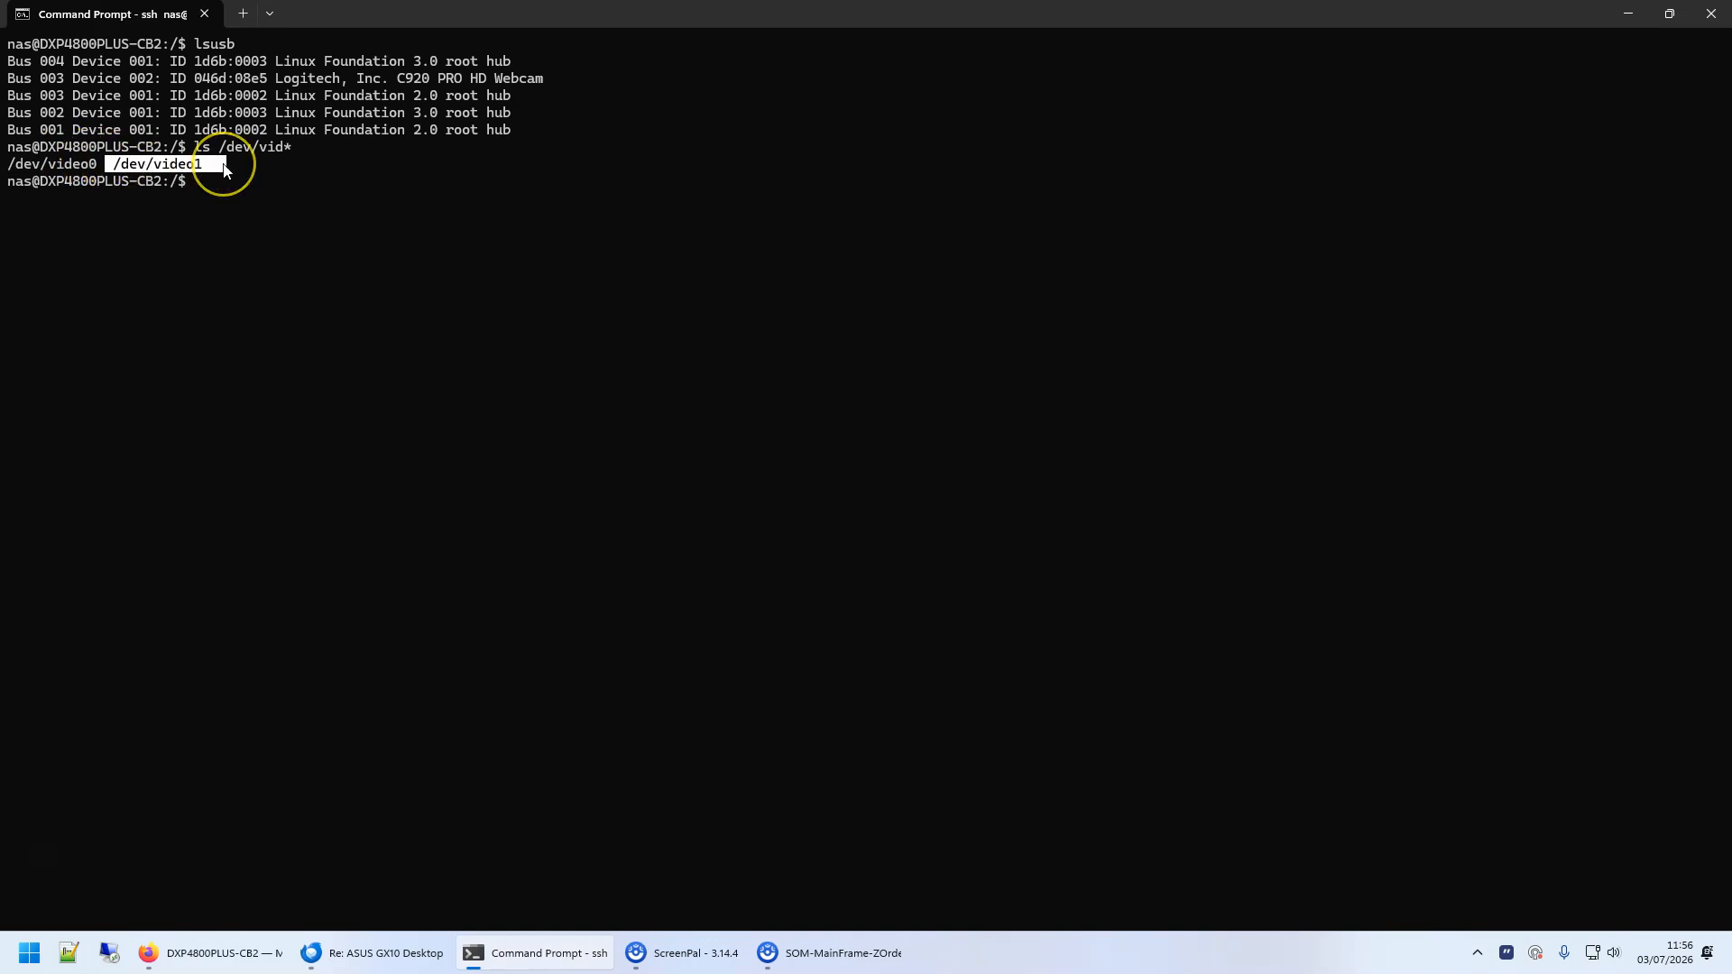
right_click(222, 168)
- Switch back to Firefox, deploy the go2rtc project and open its details
click(233, 945)
click(626, 712)
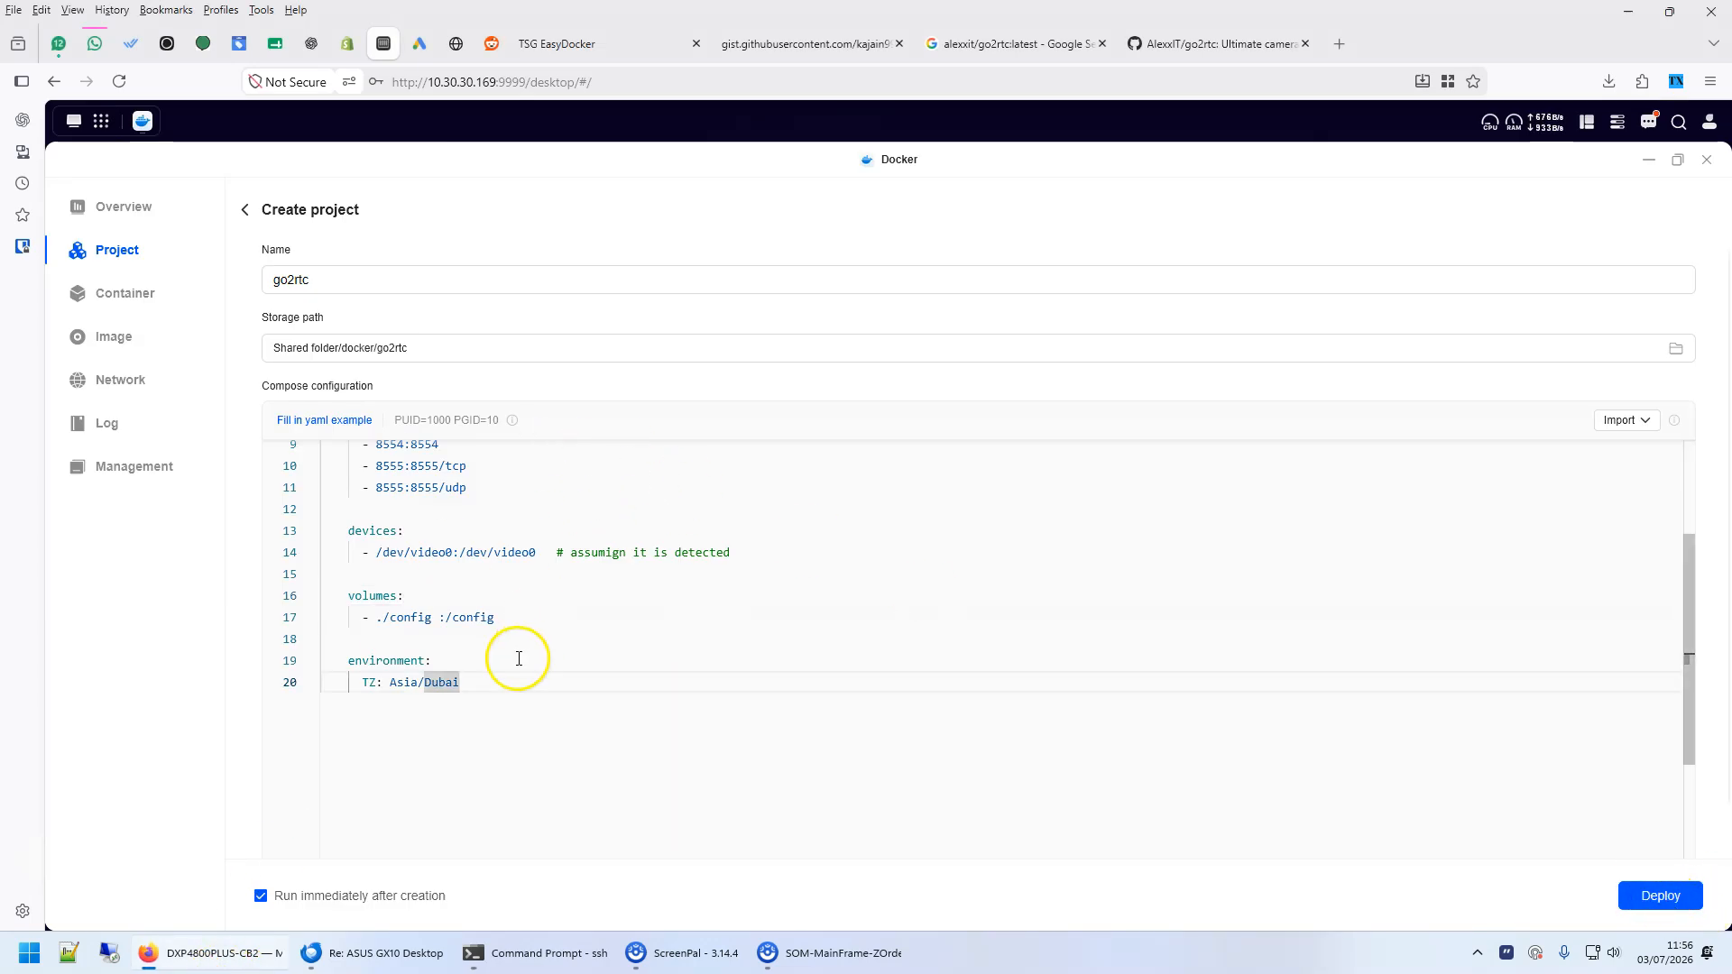
scroll(524, 645, up, 2)
scroll(460, 482, down, 5)
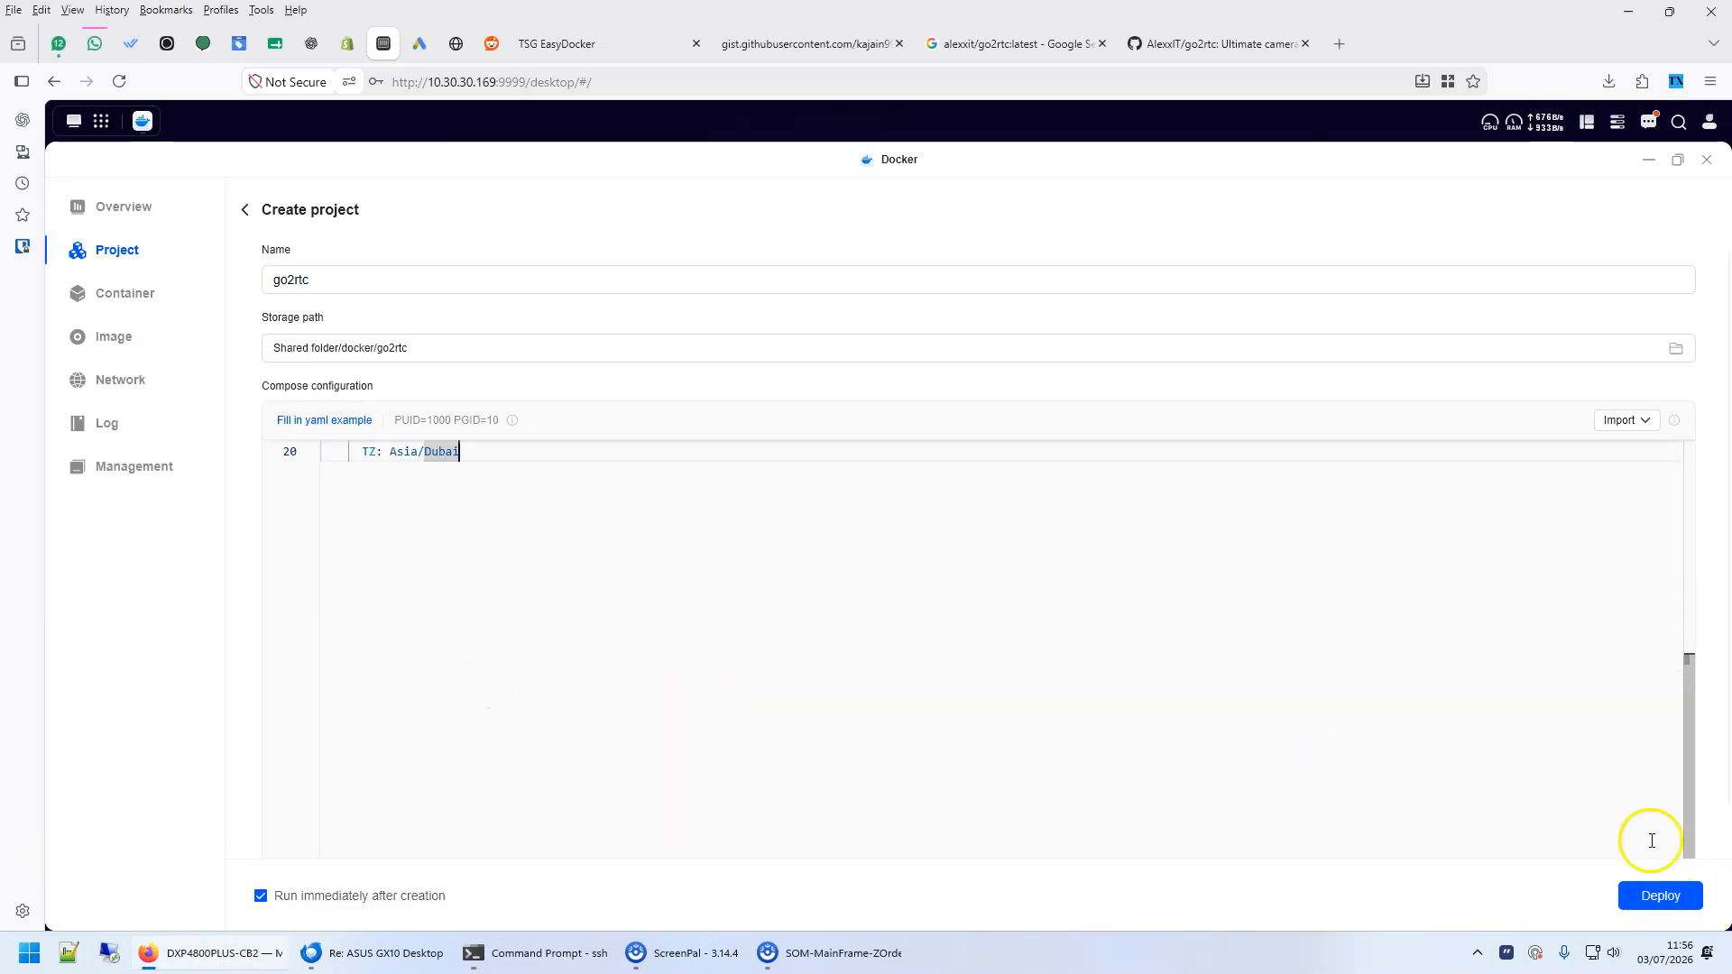
click(1655, 896)
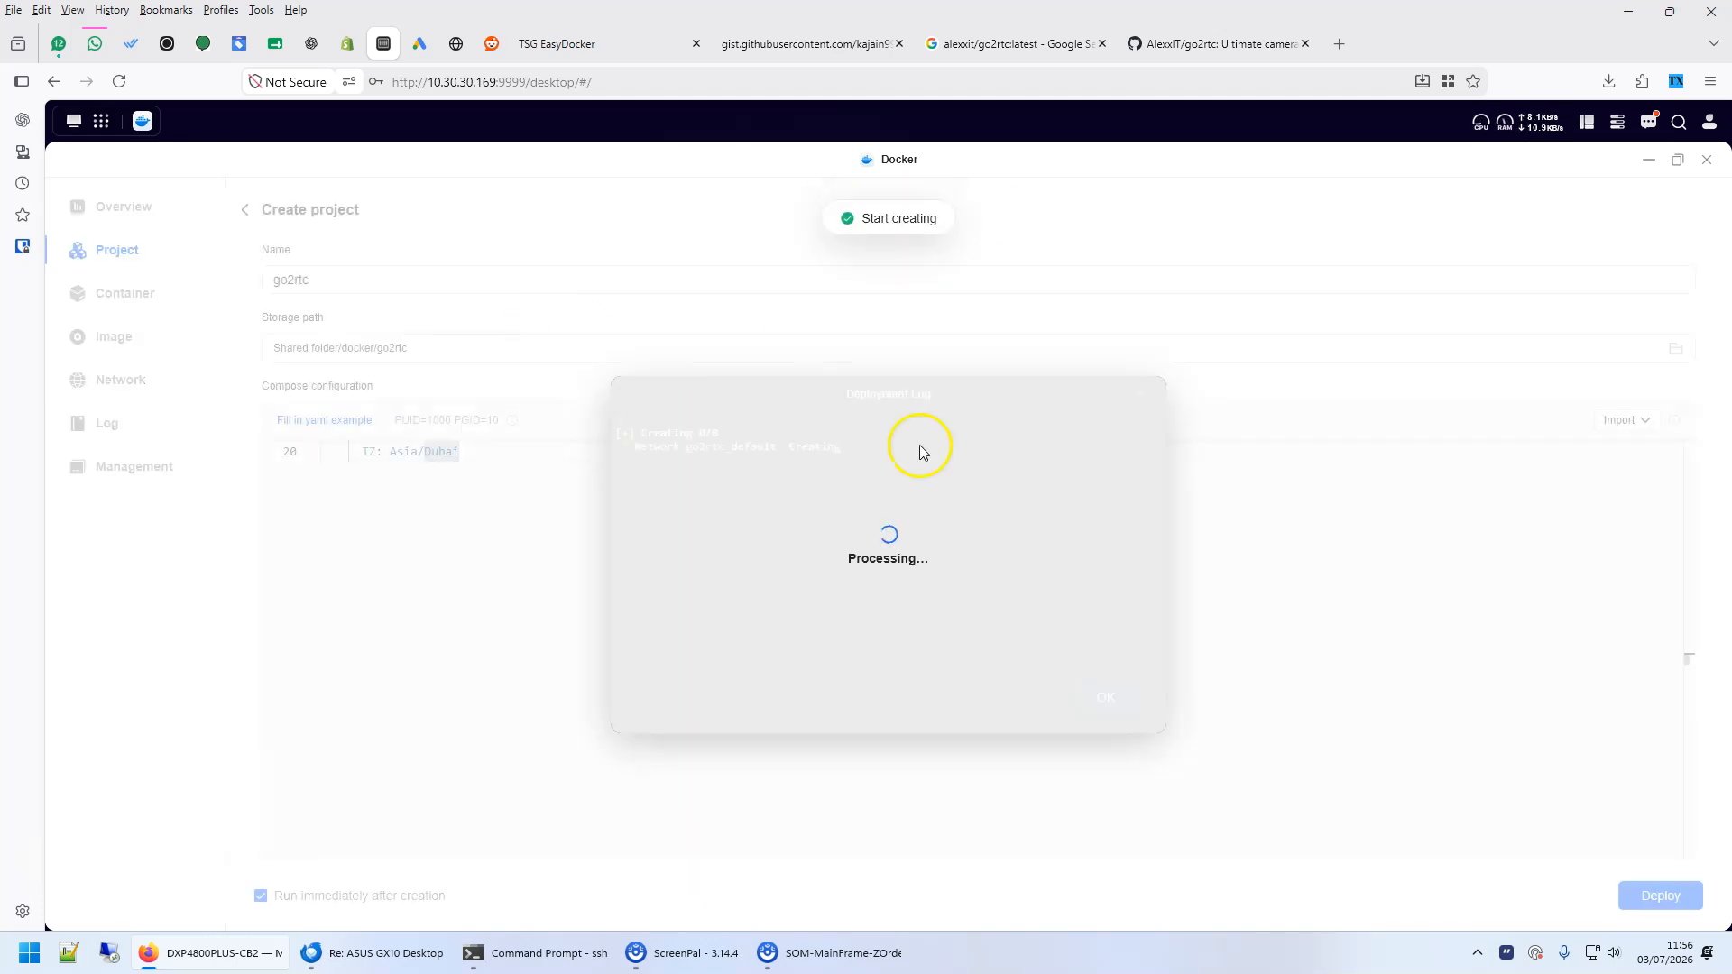
click(1096, 698)
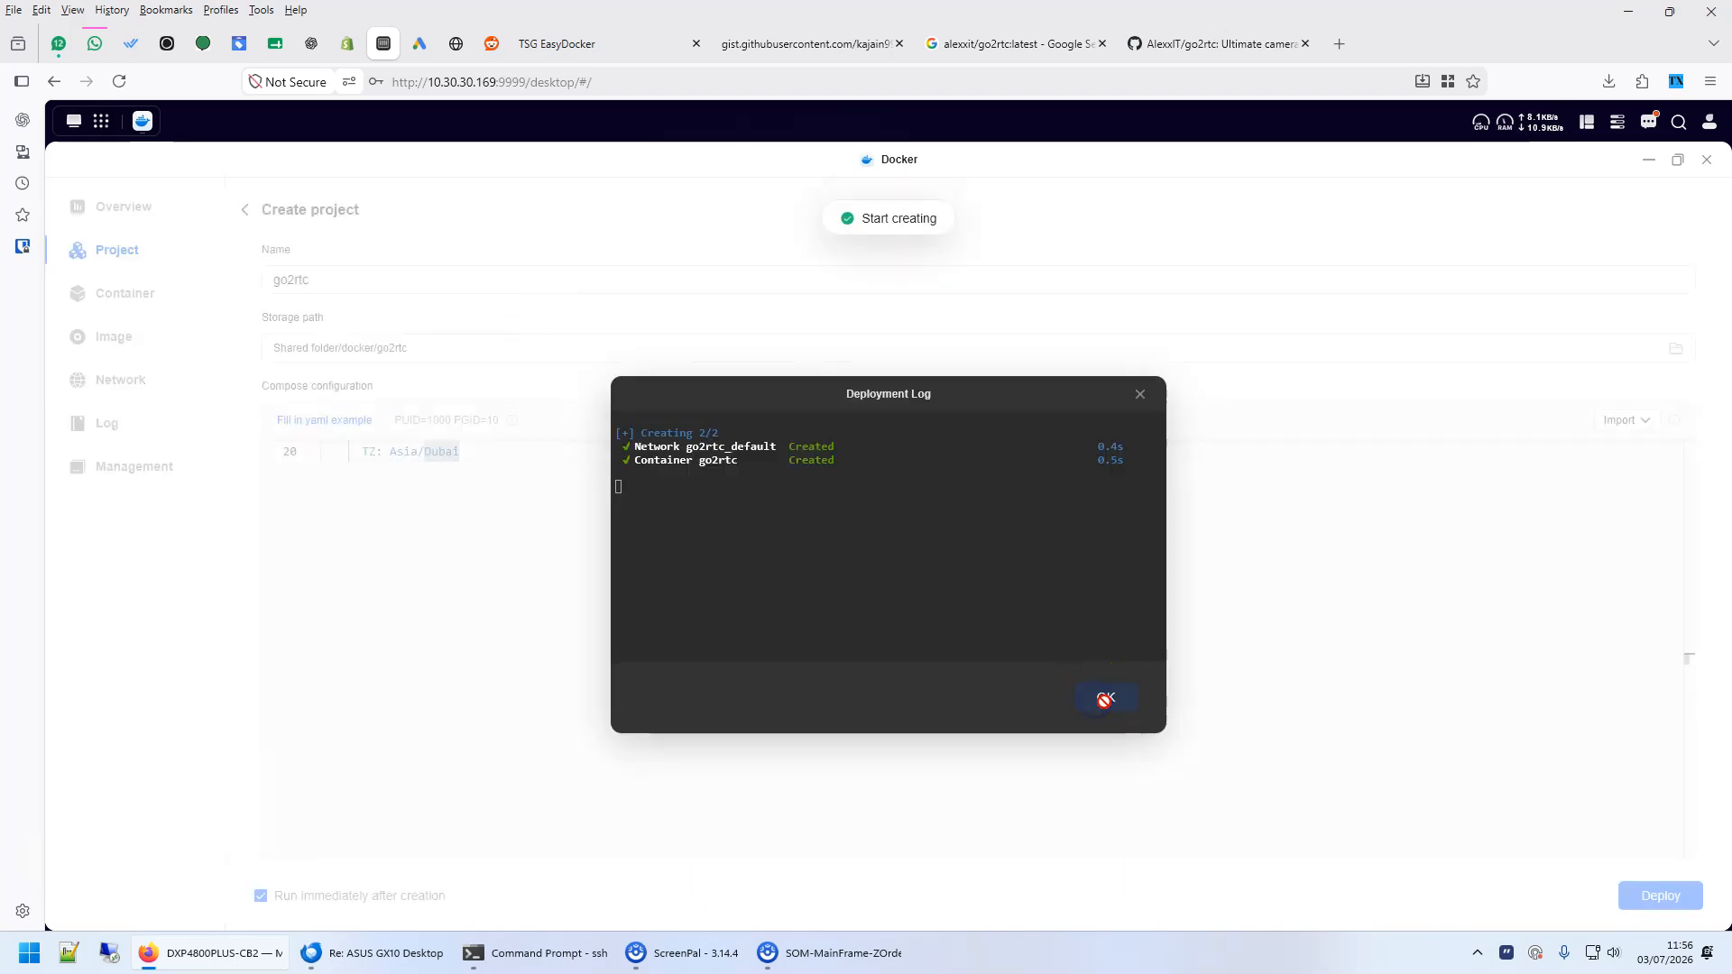
click(1105, 701)
click(365, 270)
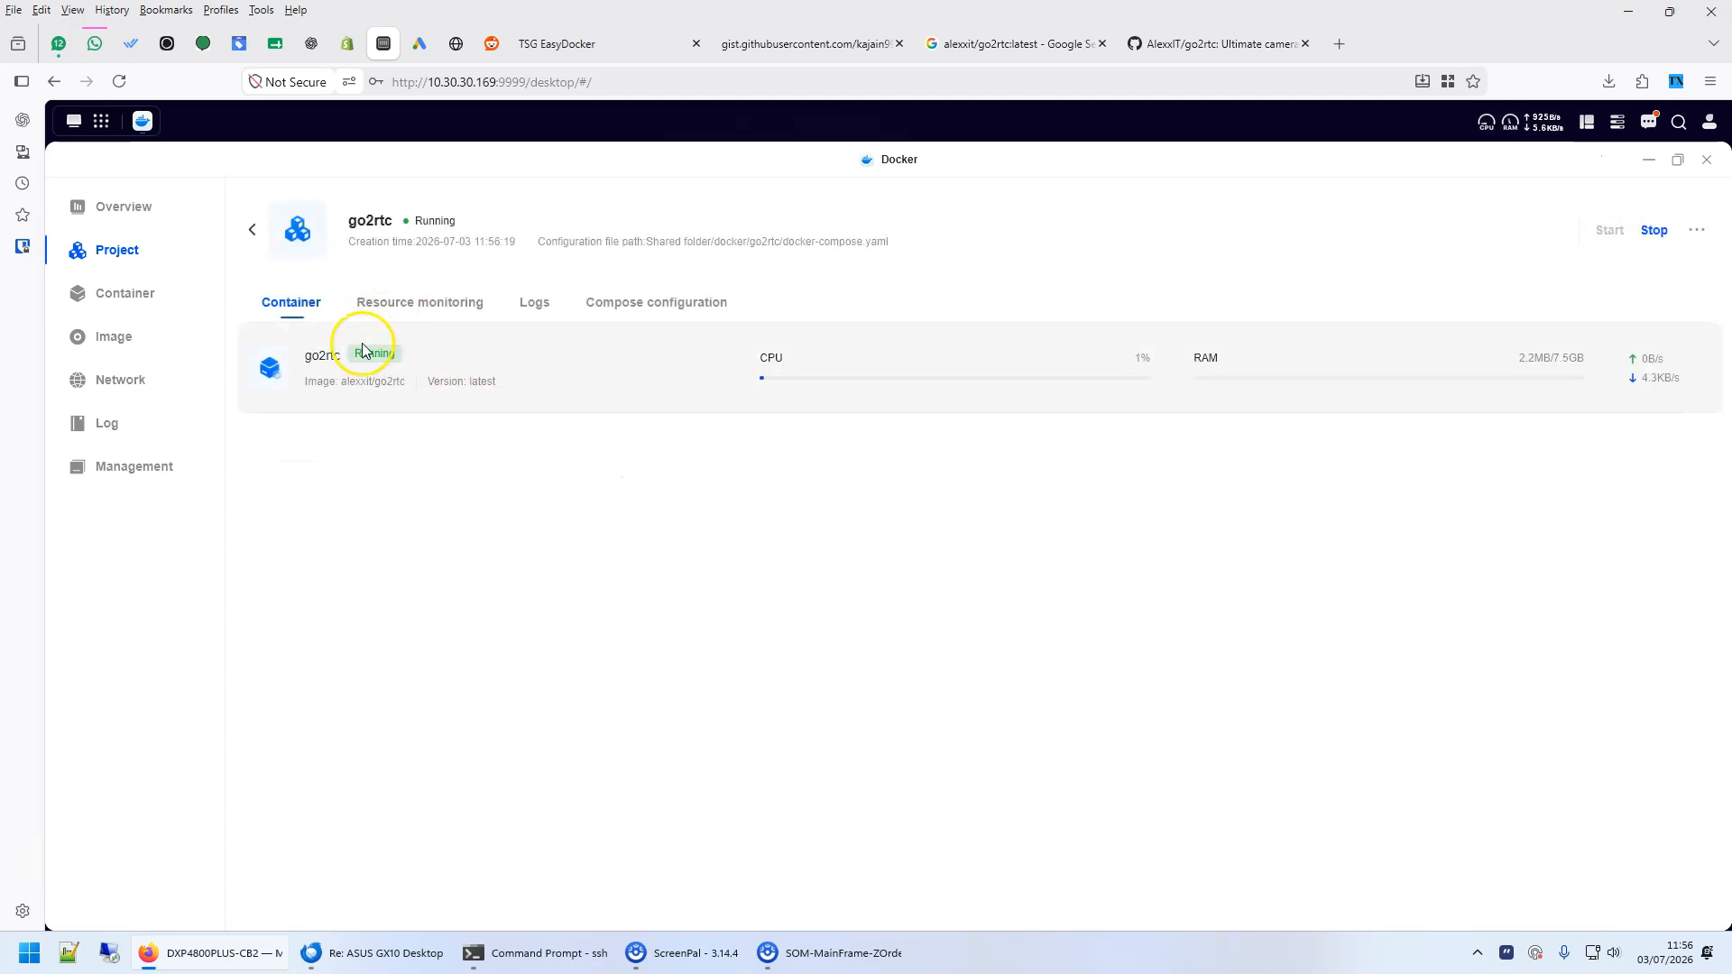
- Open the go2rtc container's details and launch its web interface through quick access
click(311, 365)
click(854, 334)
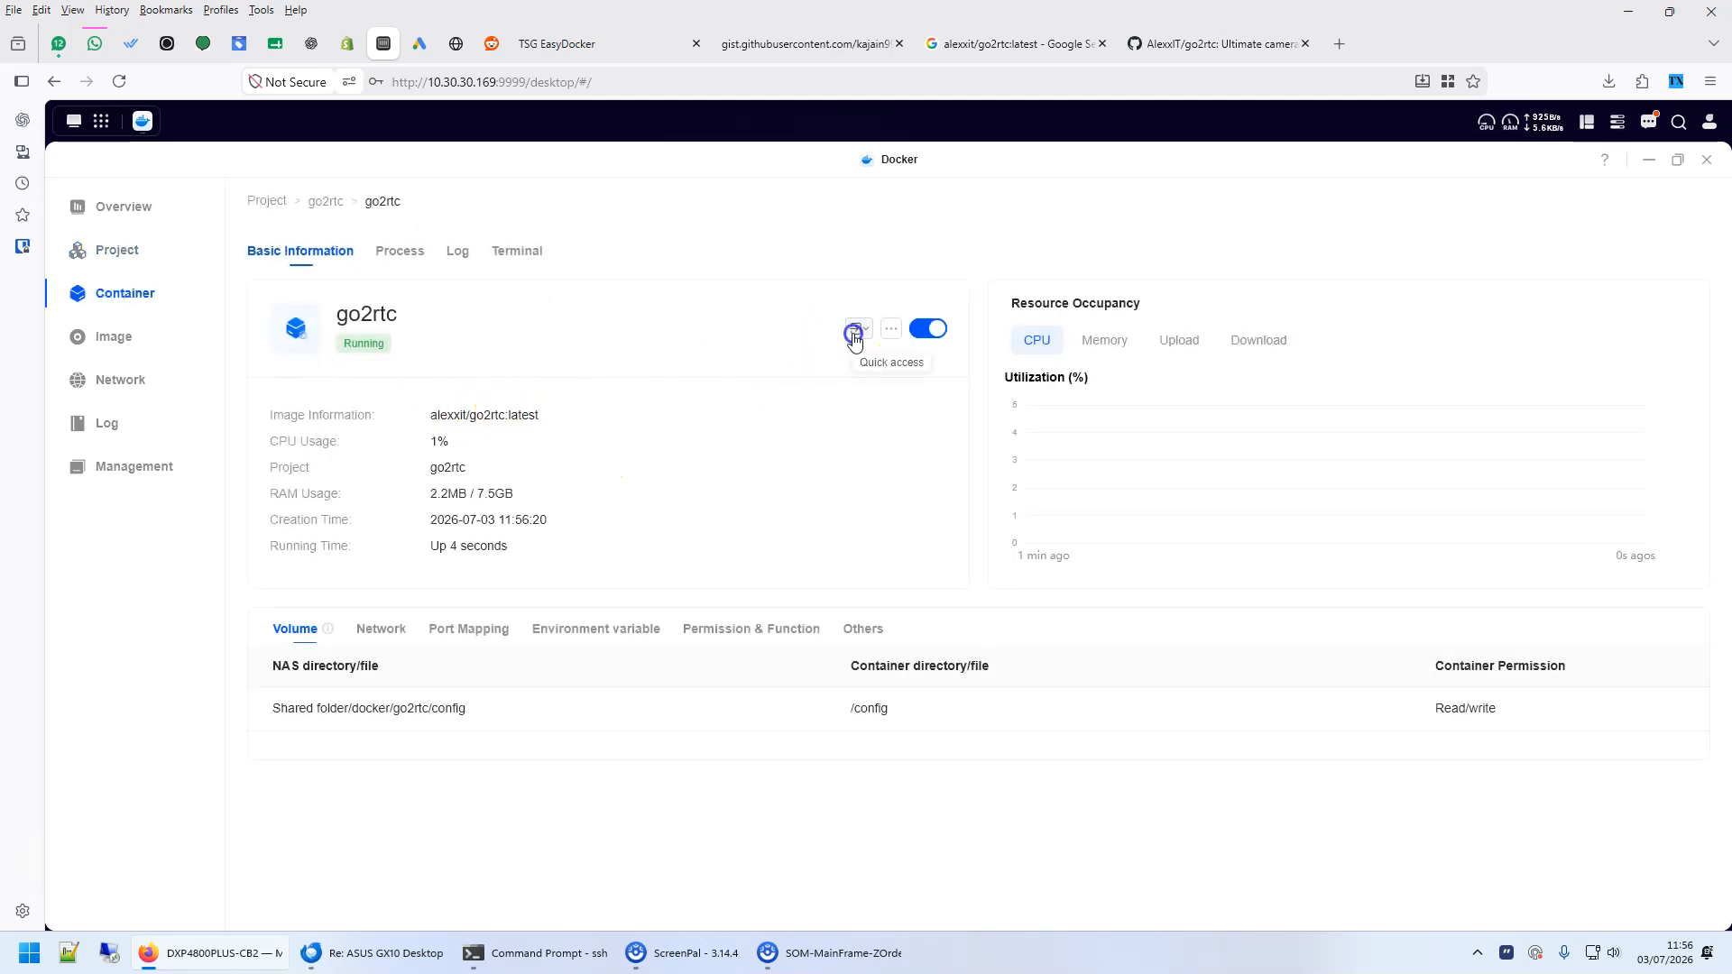
click(881, 445)
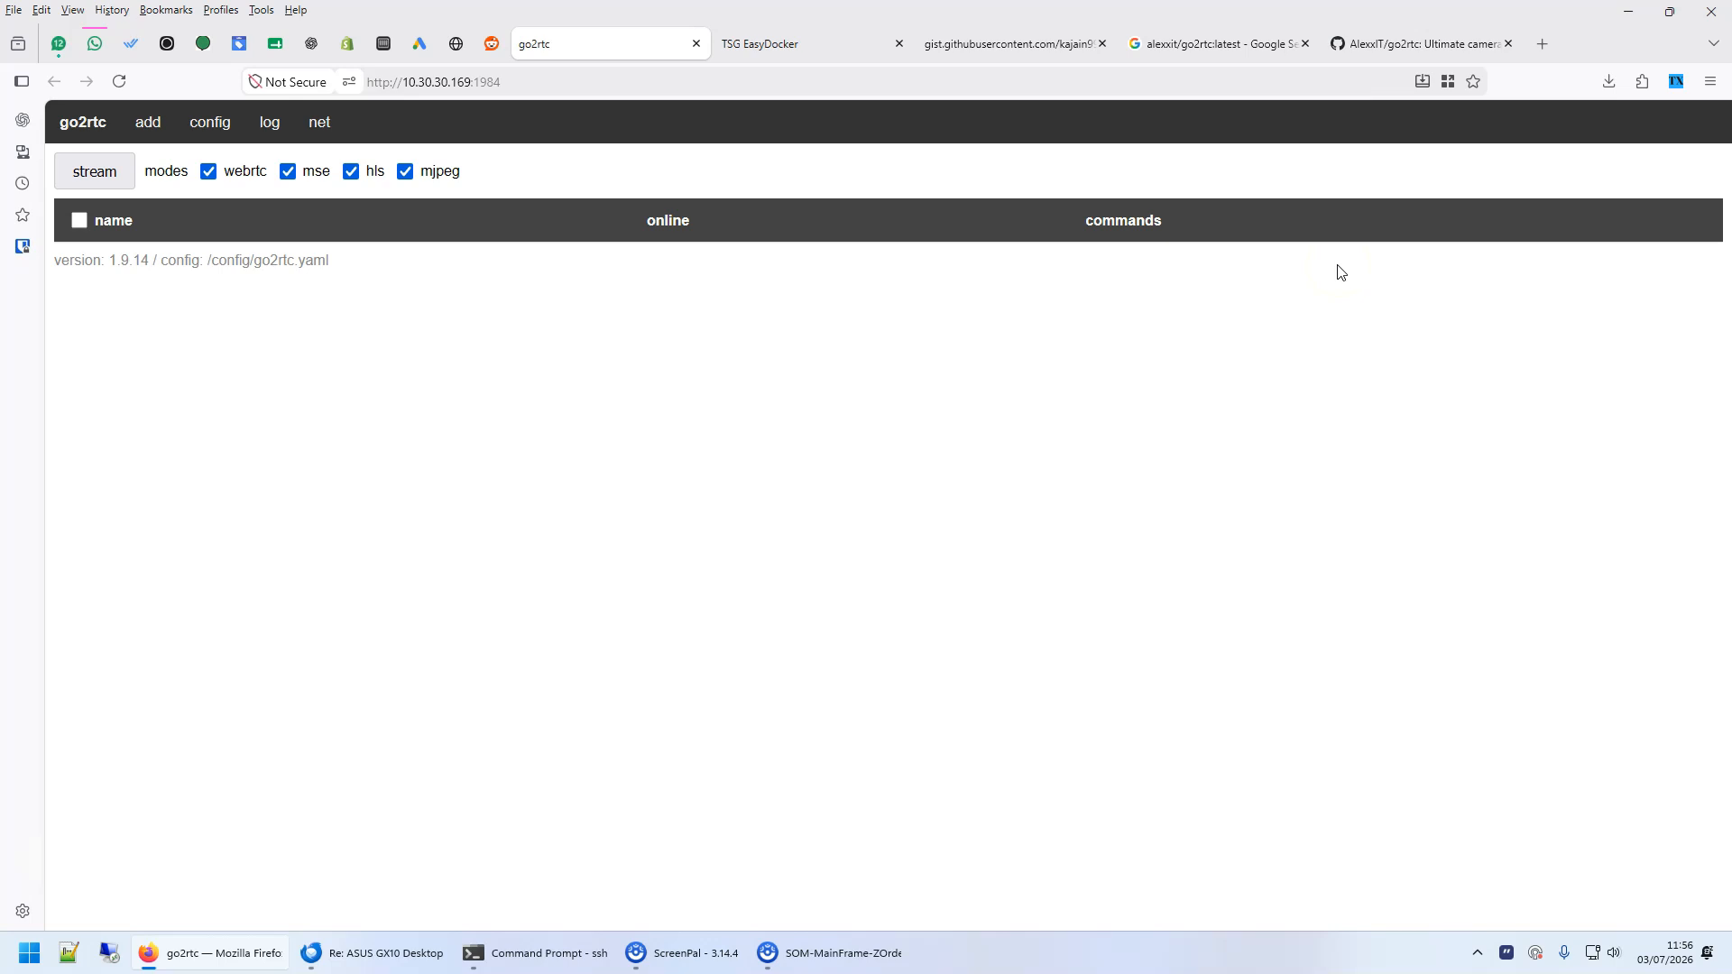
- List the FFmpeg USB devices available to add in go2rtc and copy the YUYV 4:2:2 source URL
click(145, 122)
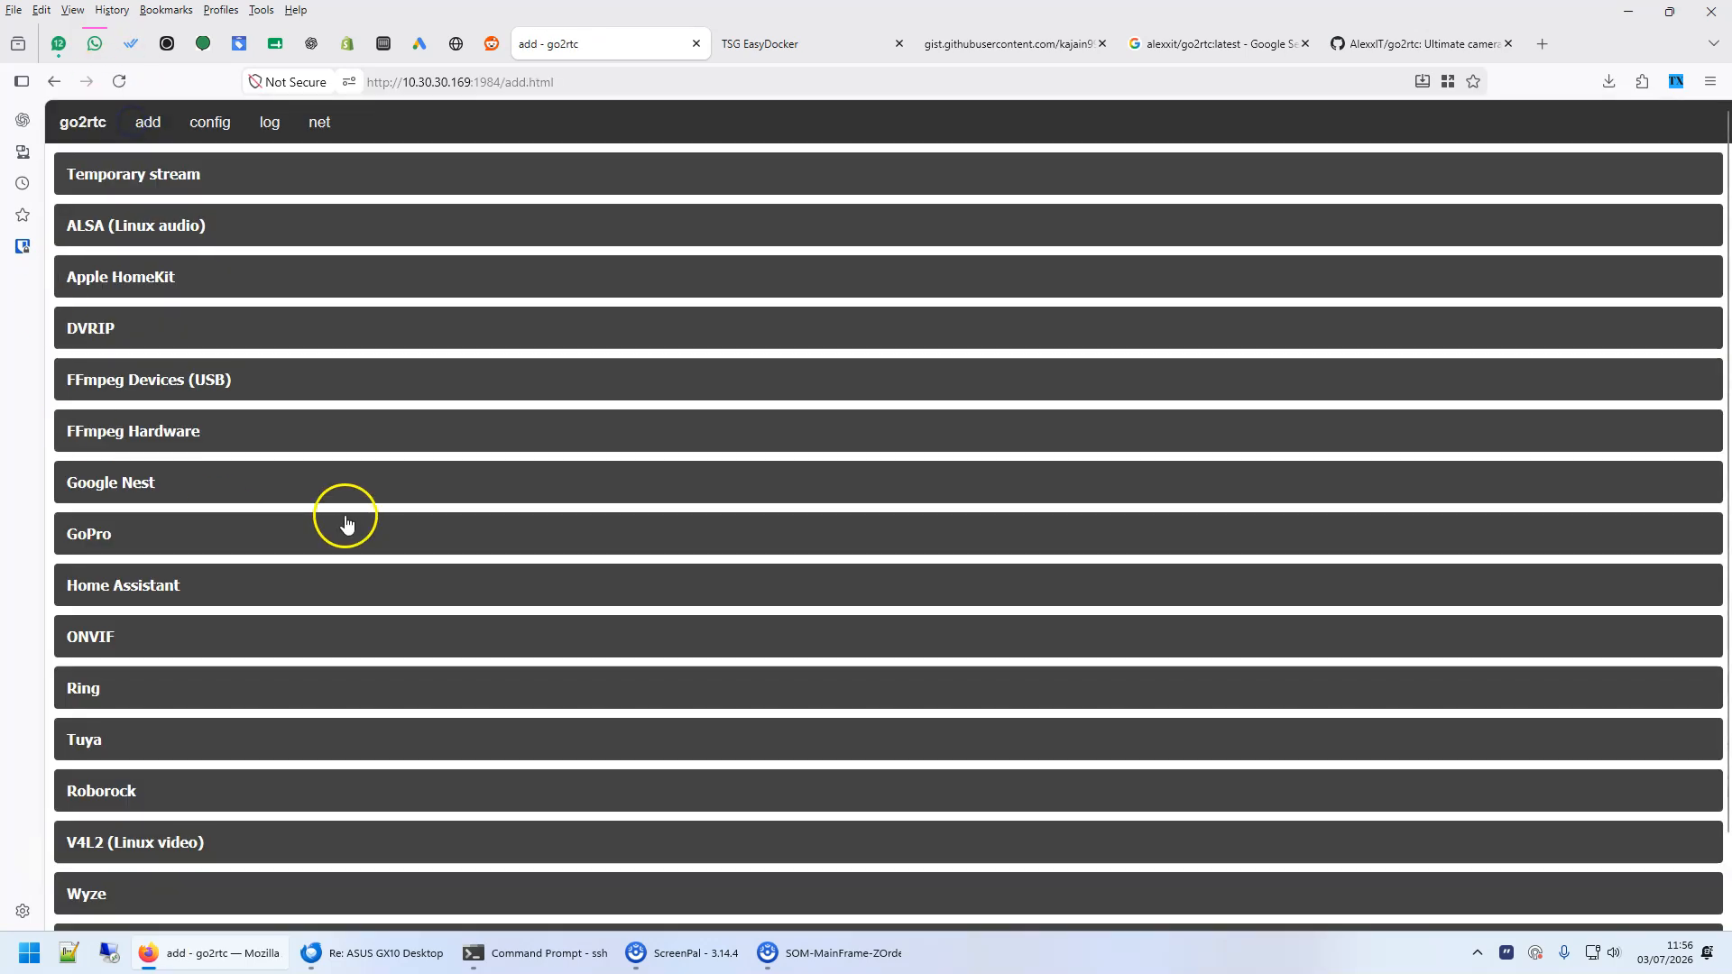
click(159, 386)
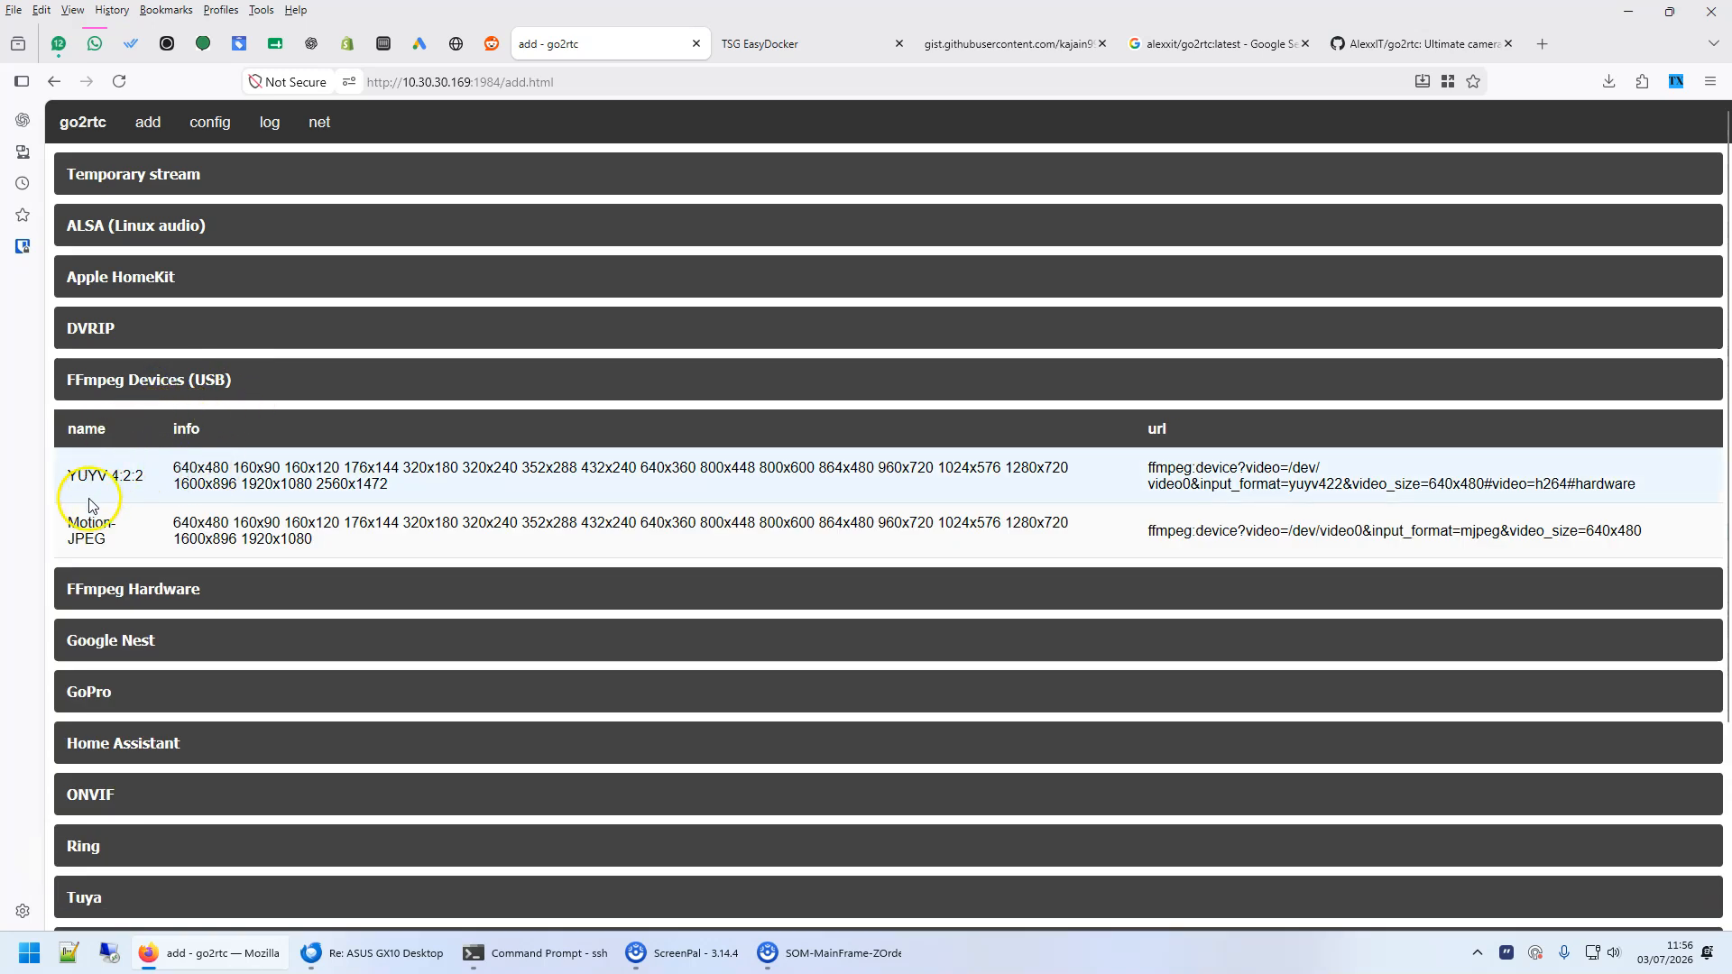
drag(1148, 468, 1664, 488)
right_click(1574, 485)
click(1470, 488)
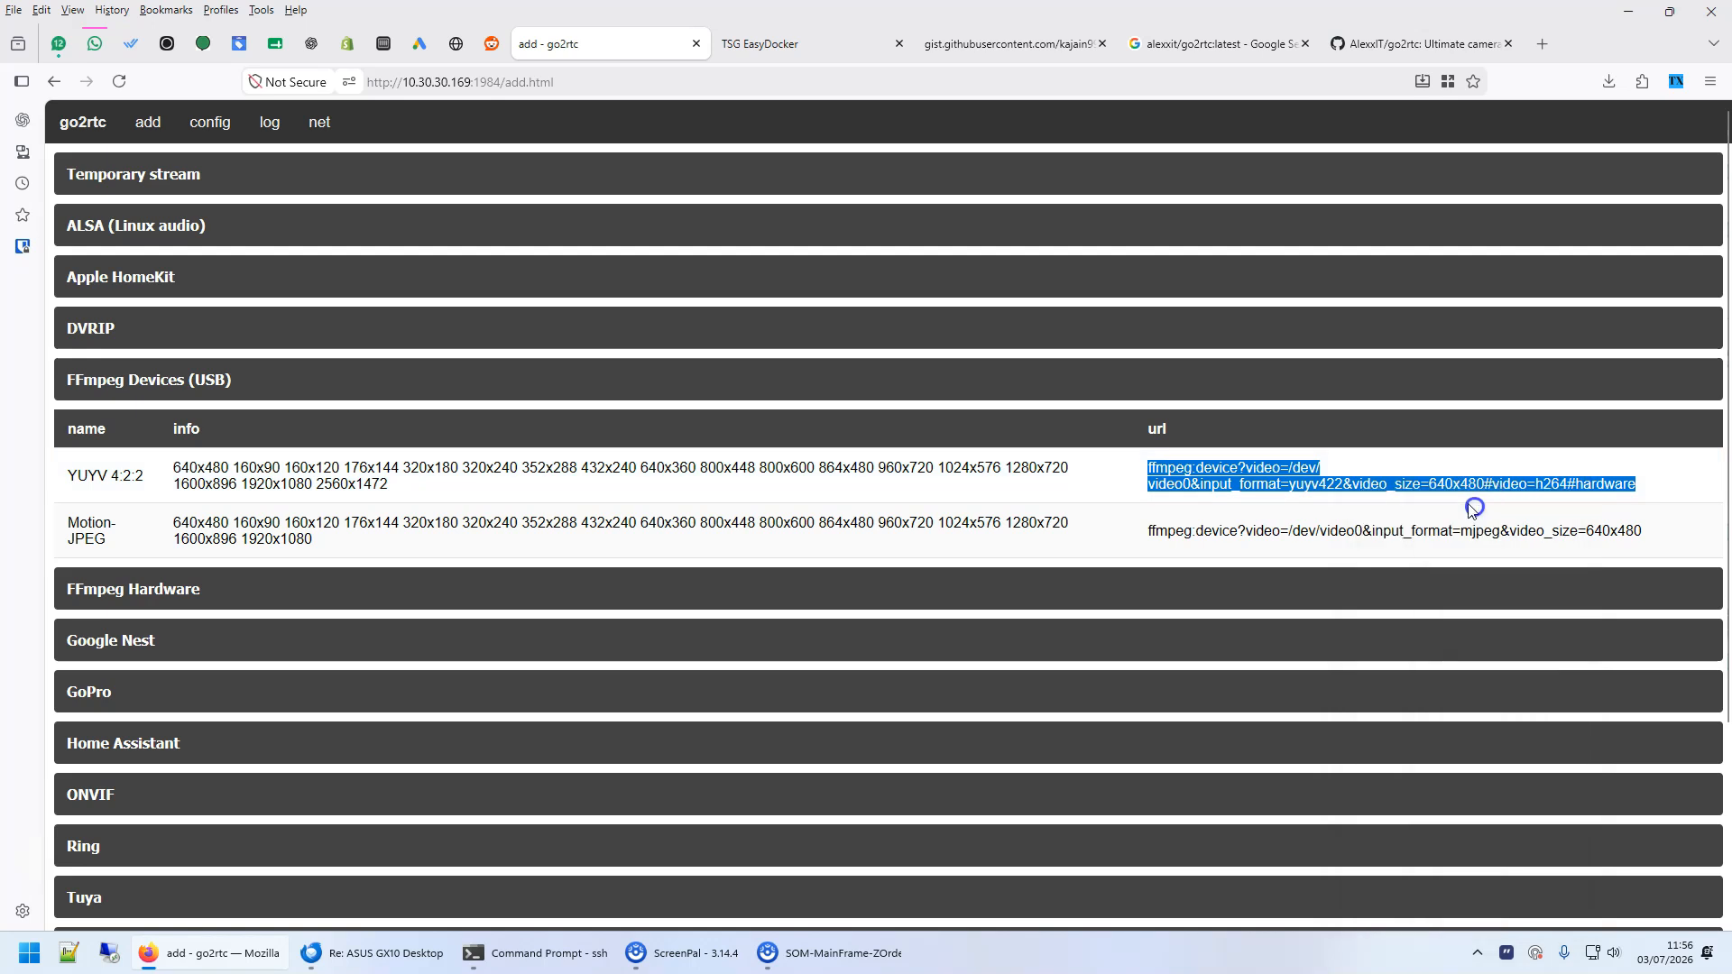
- Add a streams entry named webcamlogi with the copied ffmpeg device URL to the go2rtc configuration, then save and restart
click(186, 123)
click(140, 208)
text(st)
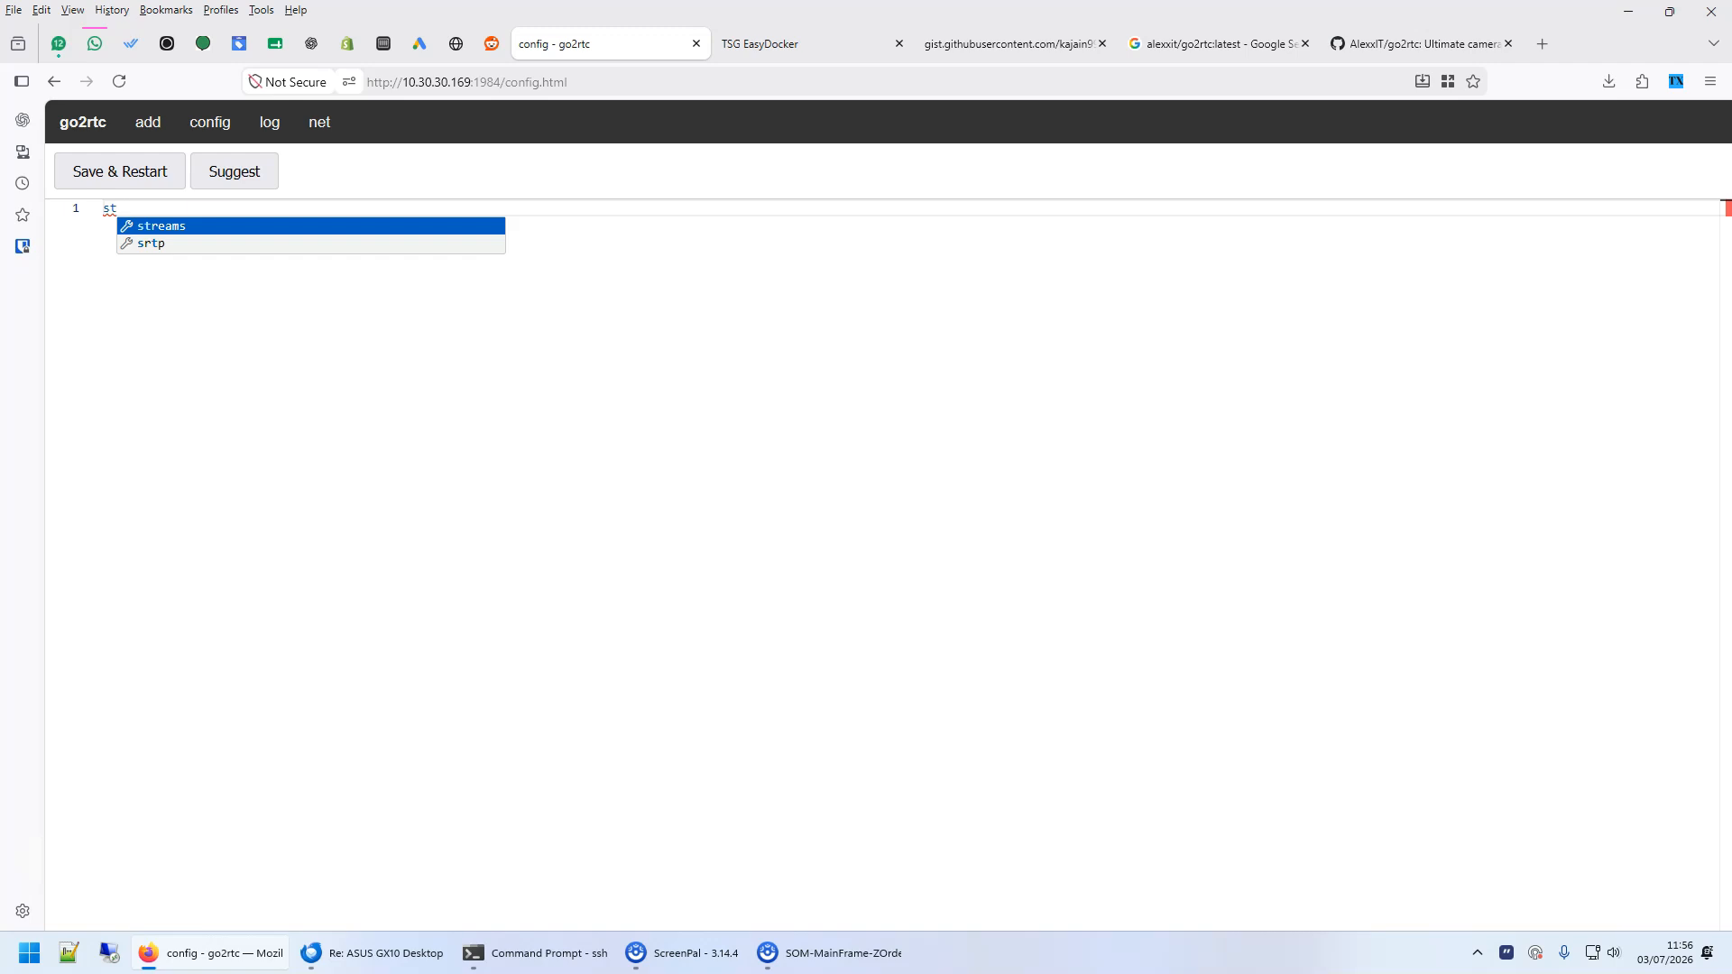
key(Return)
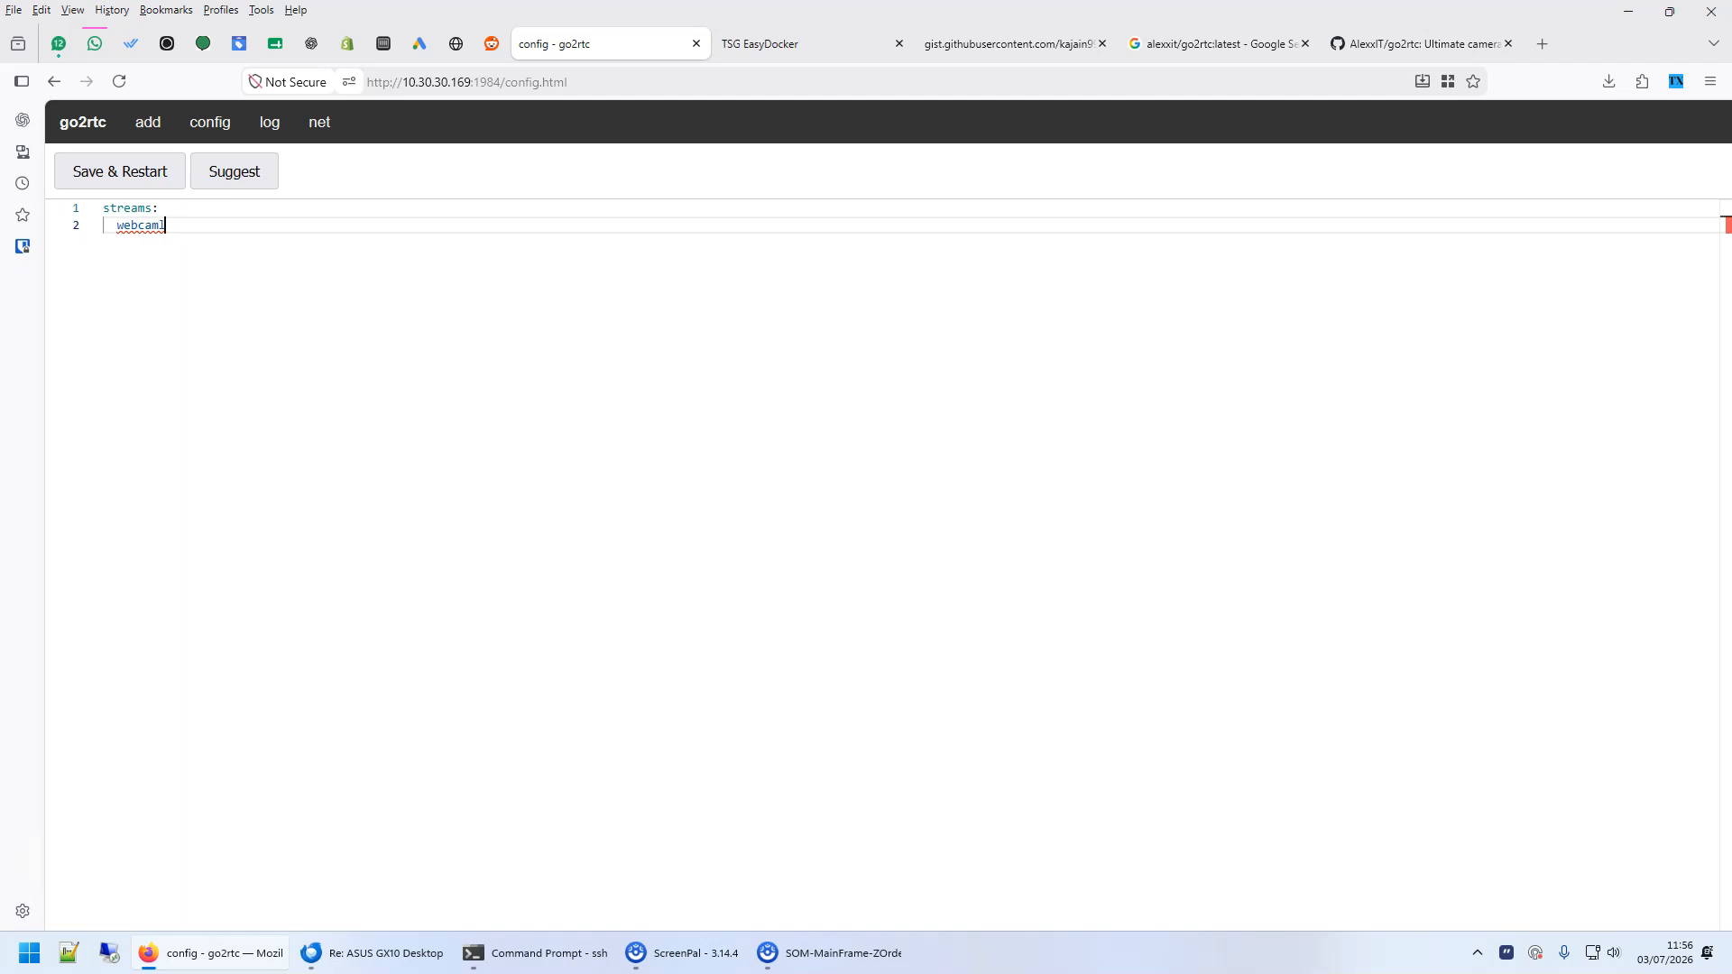
text(:)
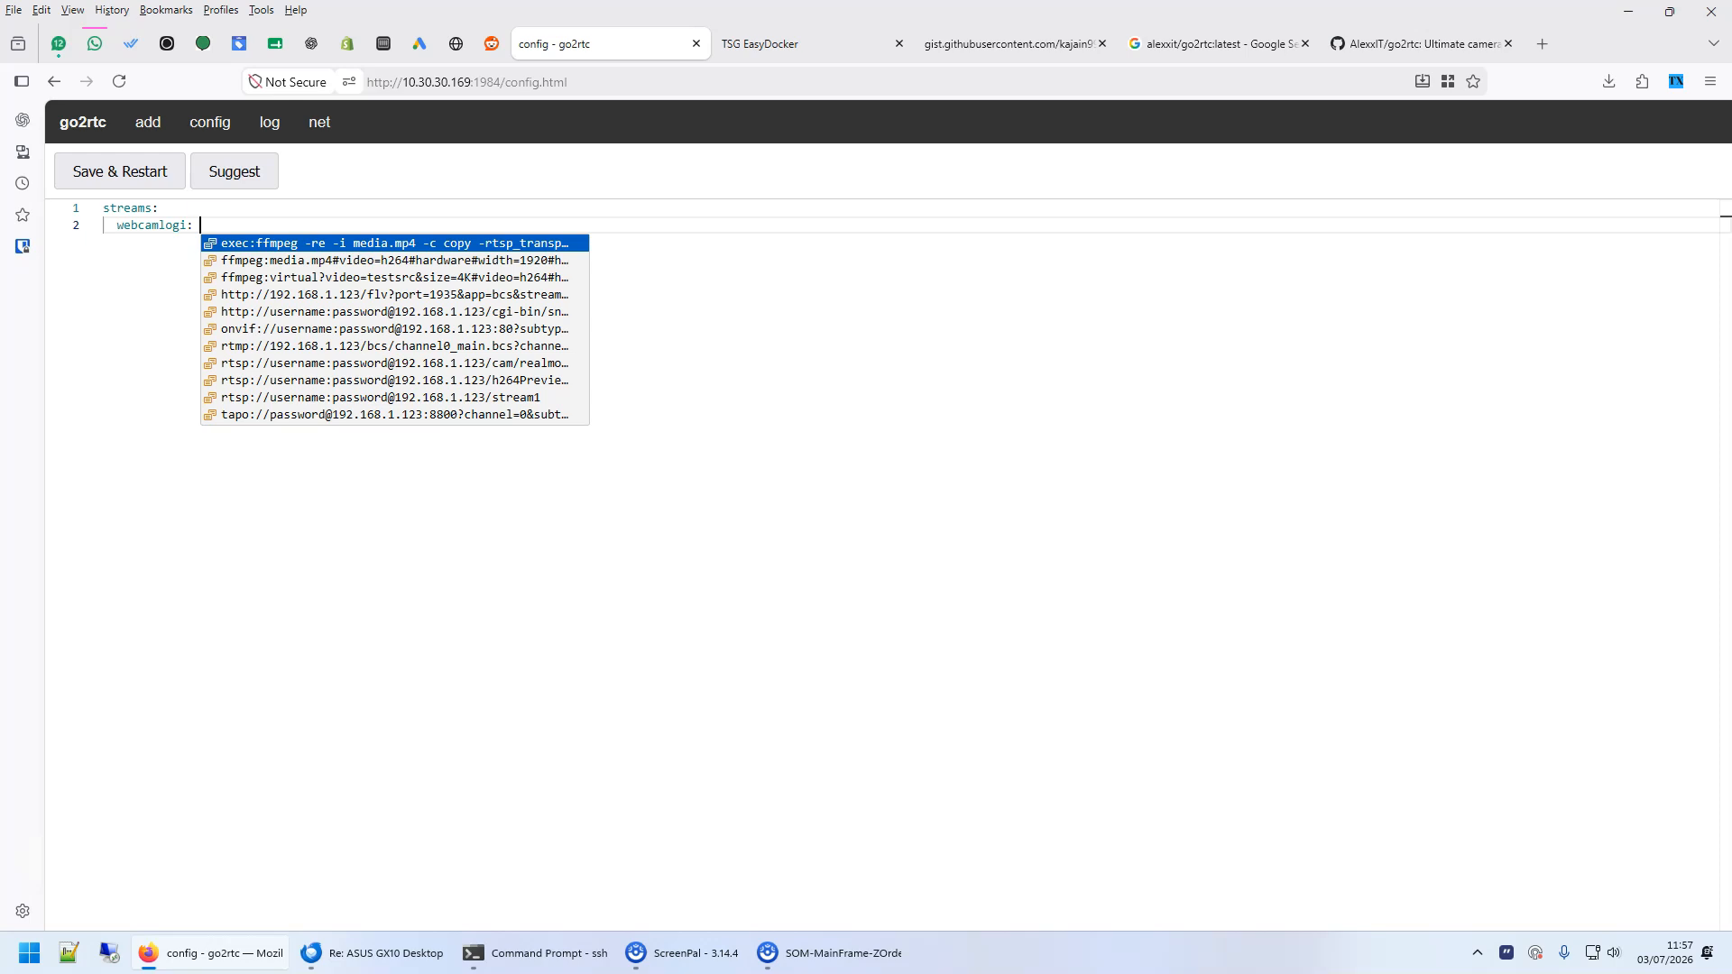
key(ctrl+v)
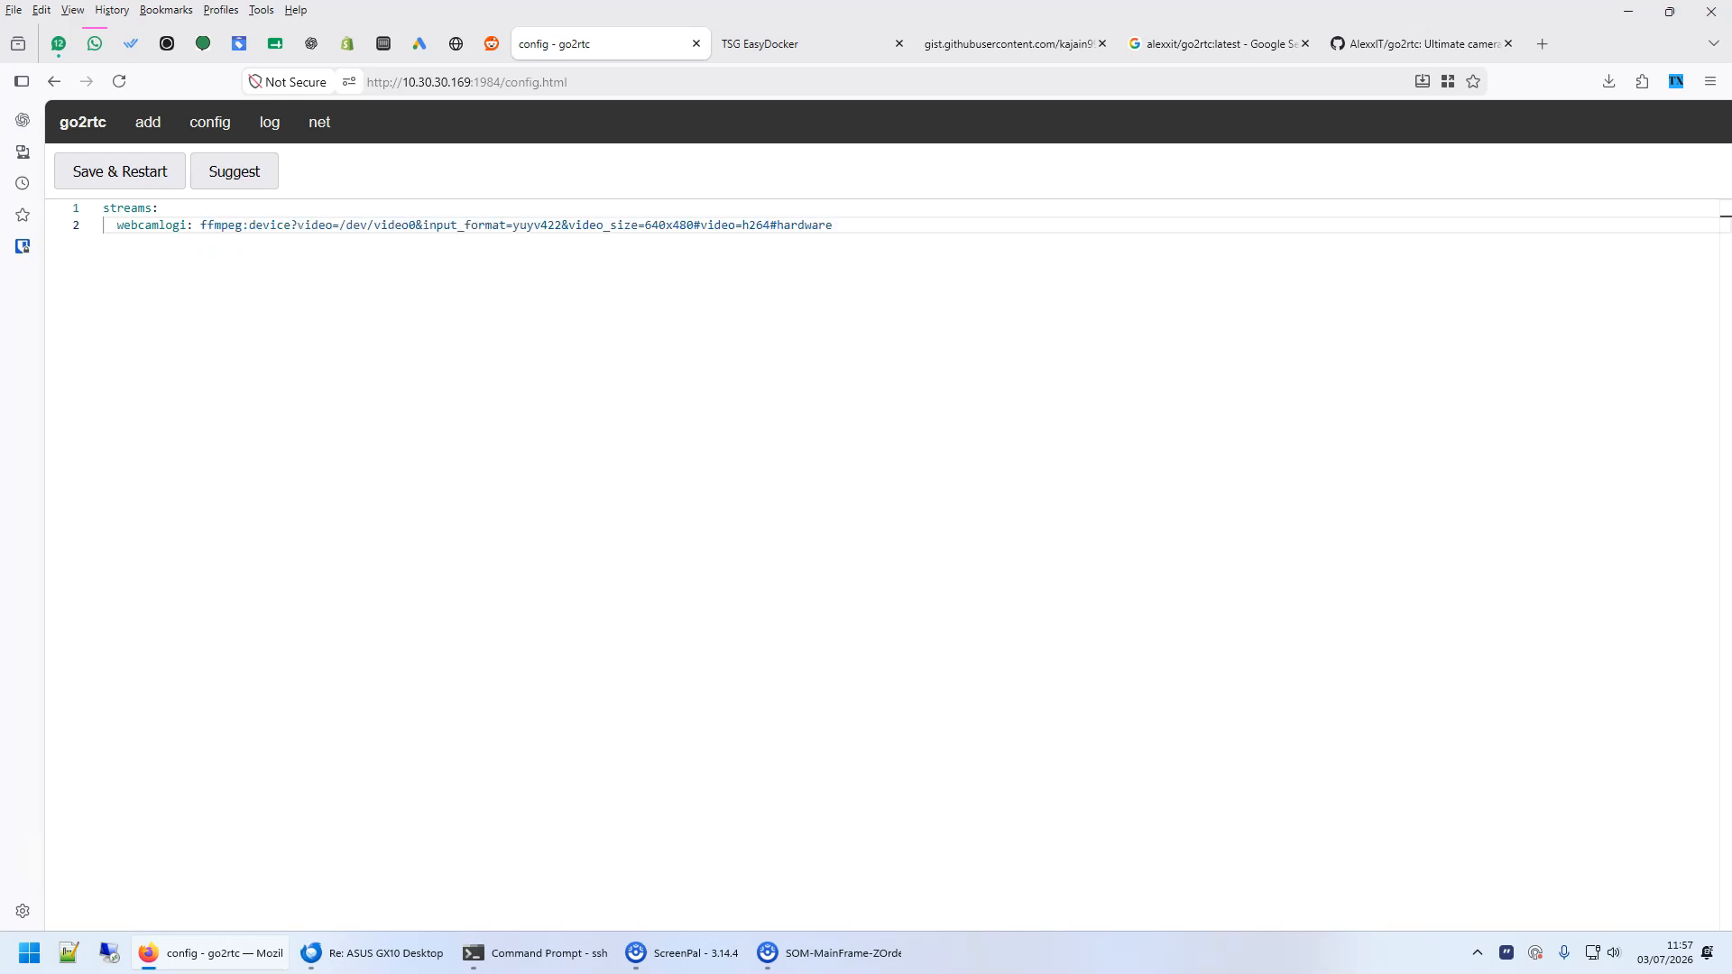
click(122, 173)
click(1012, 546)
- Play the webcamlogi stream and examine its page of stream links, returning to the stream list
click(84, 122)
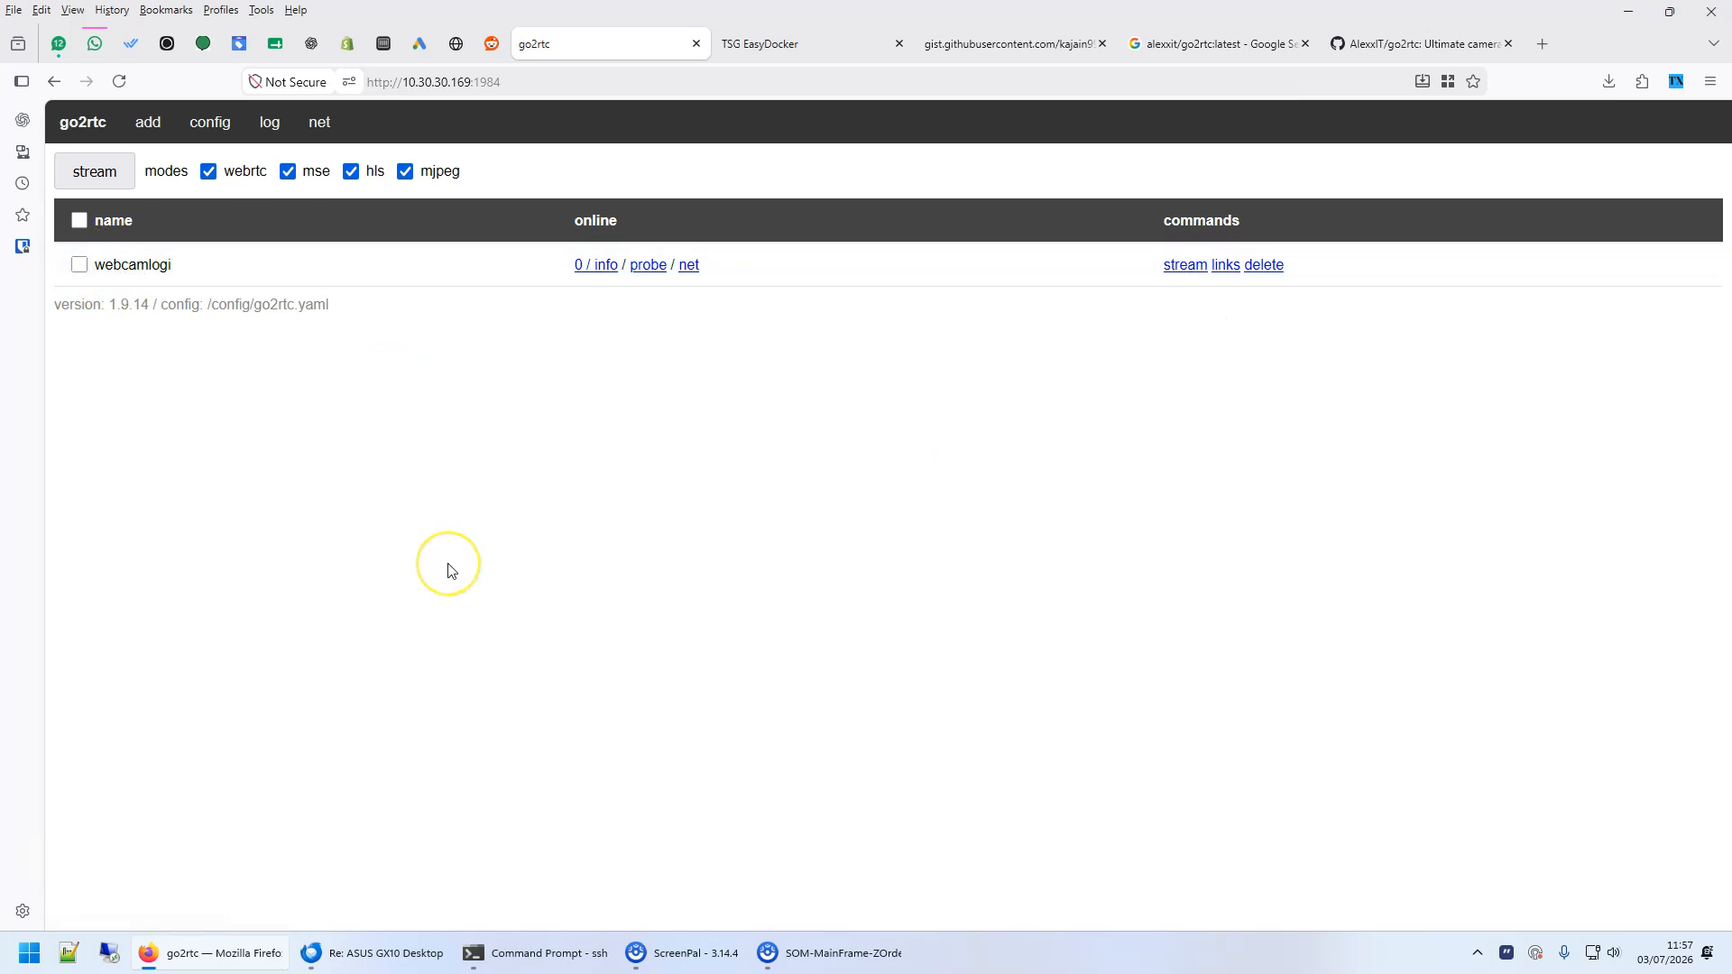
click(1187, 265)
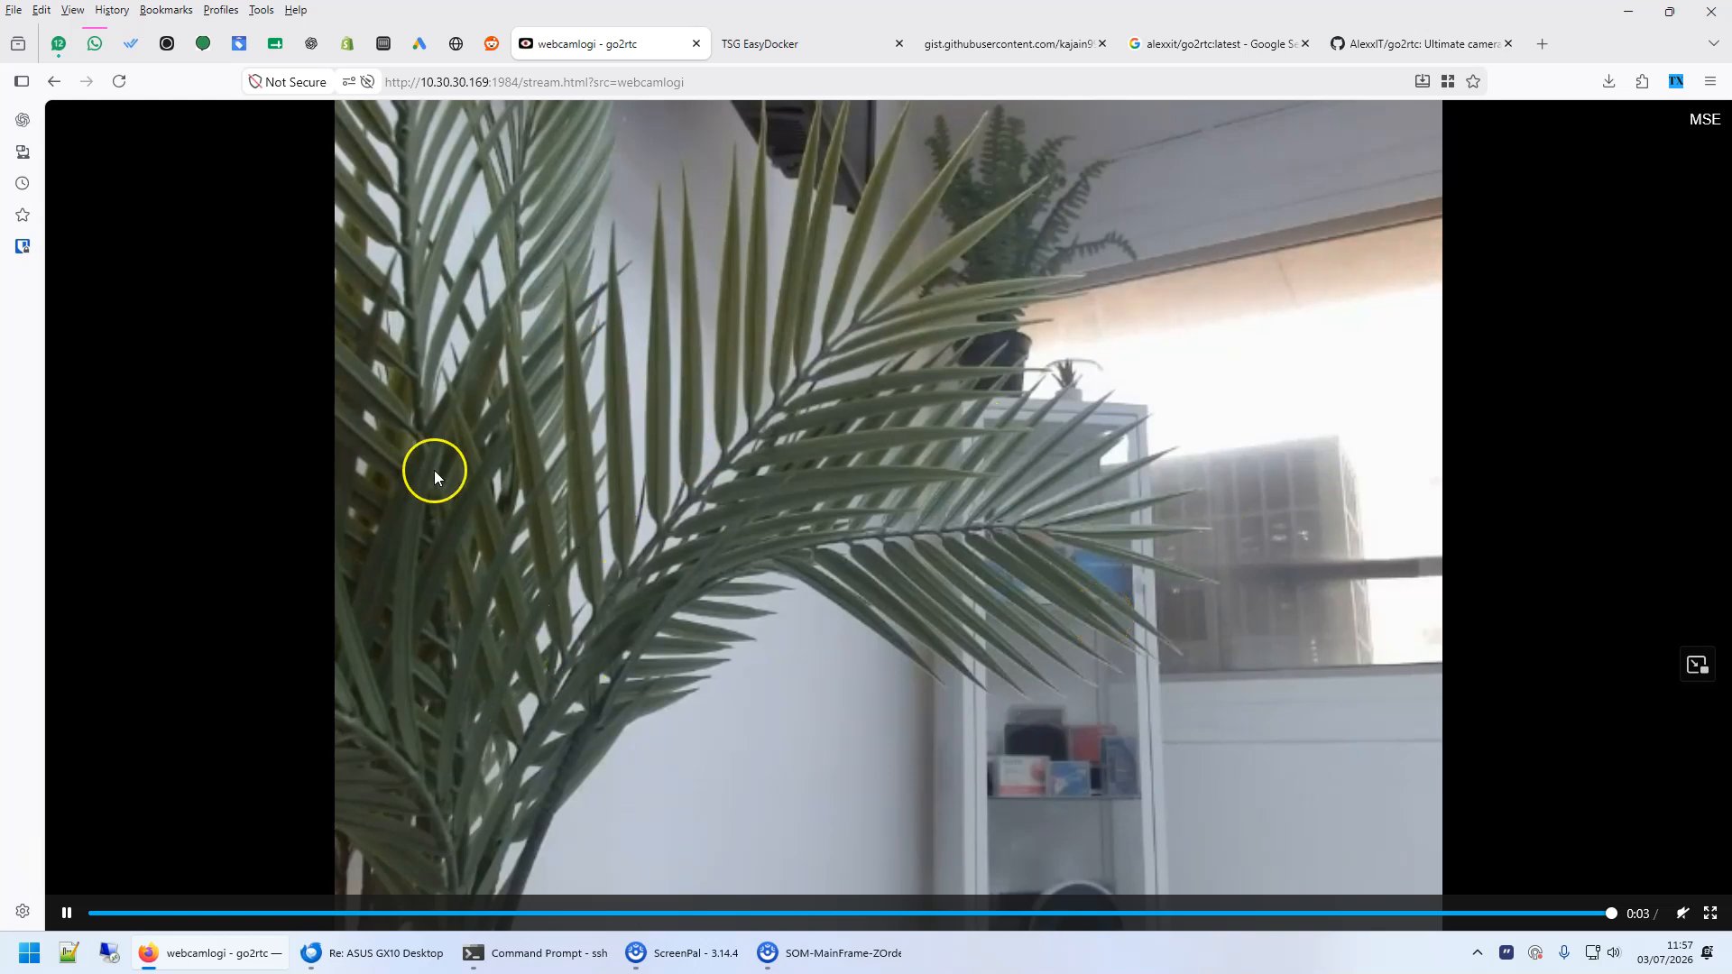
click(55, 82)
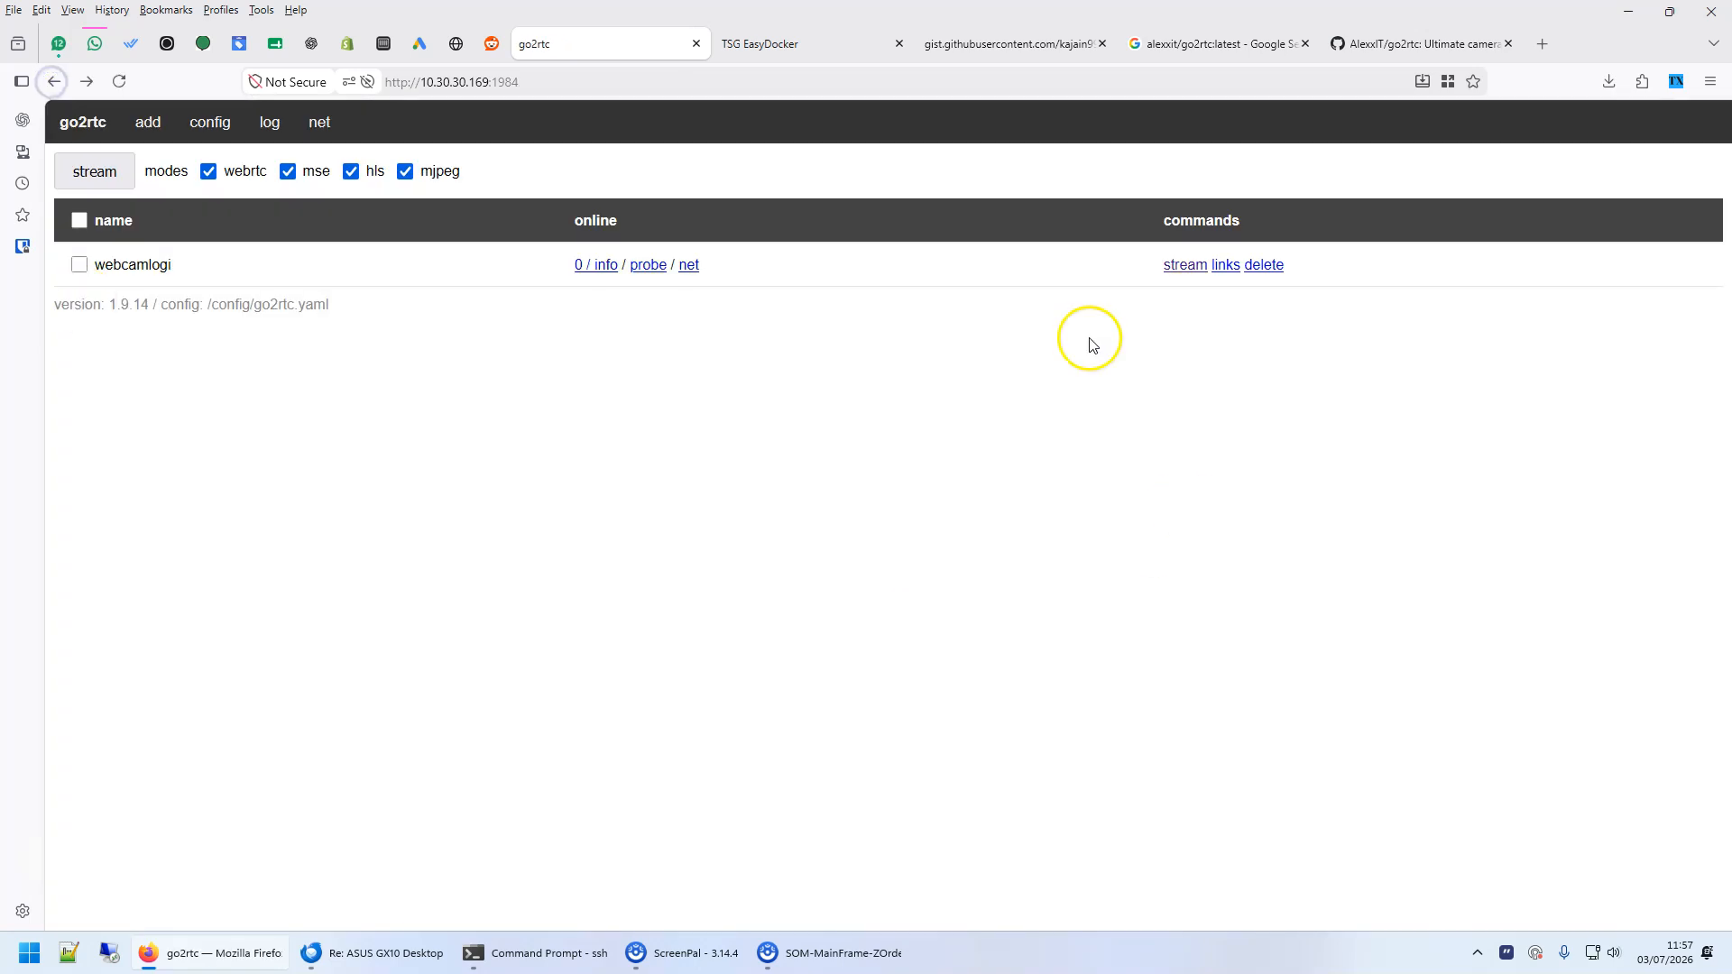
click(1229, 268)
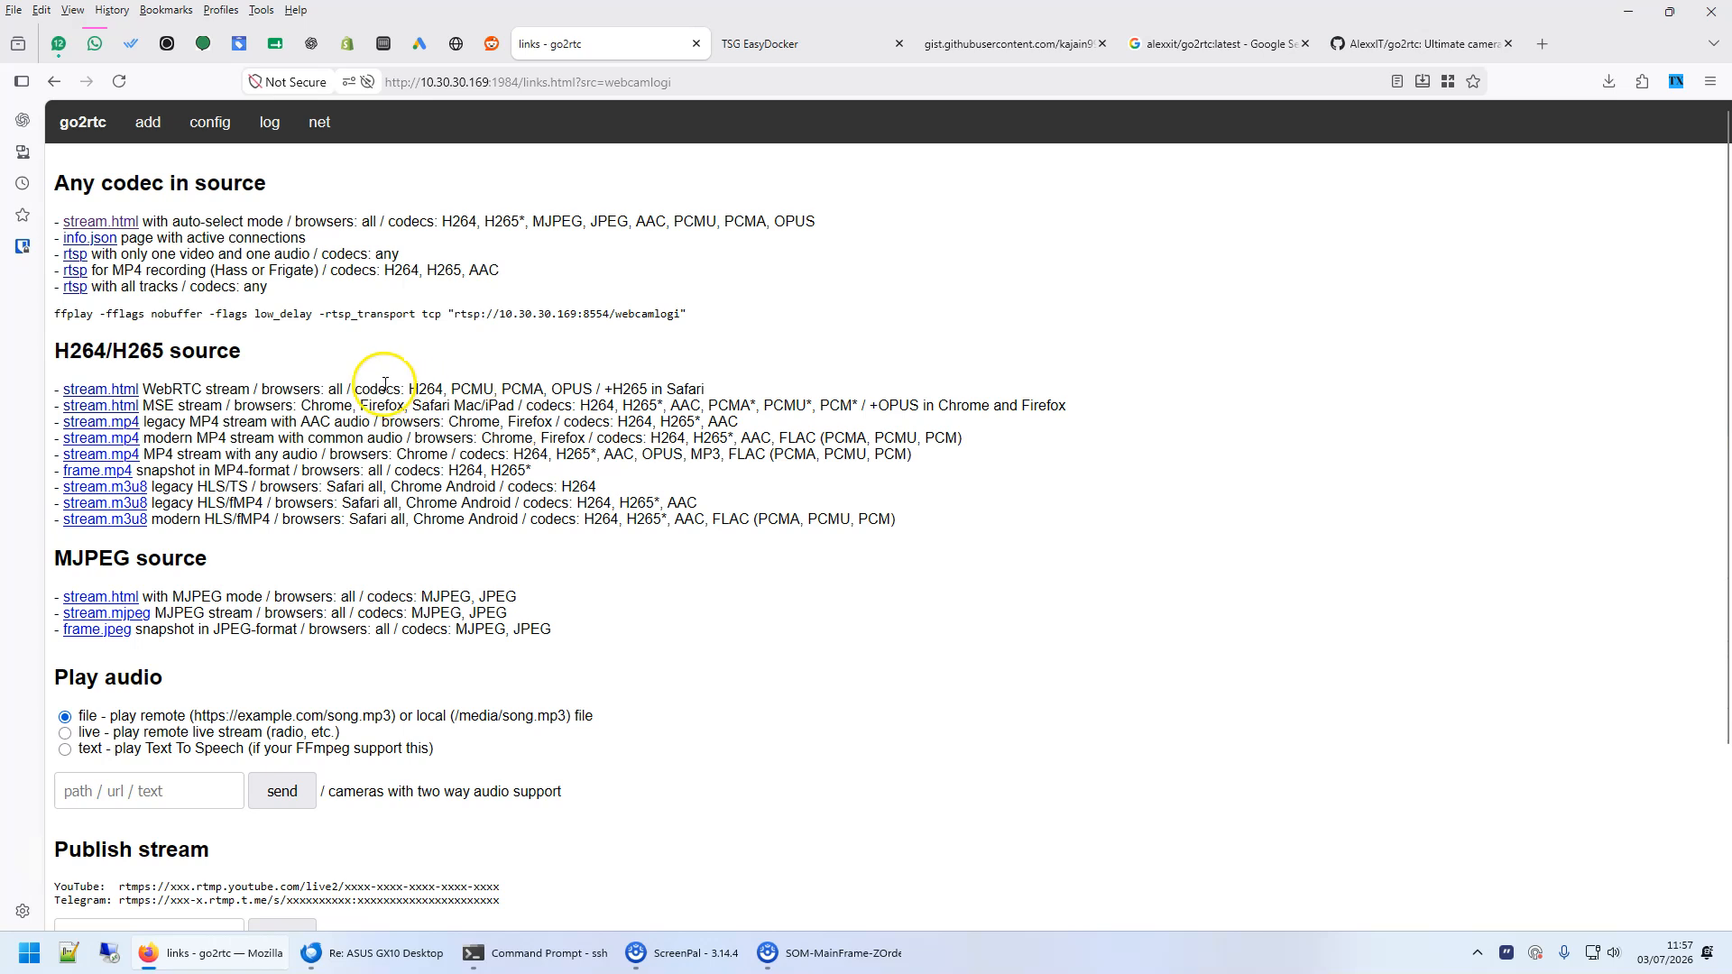
click(50, 83)
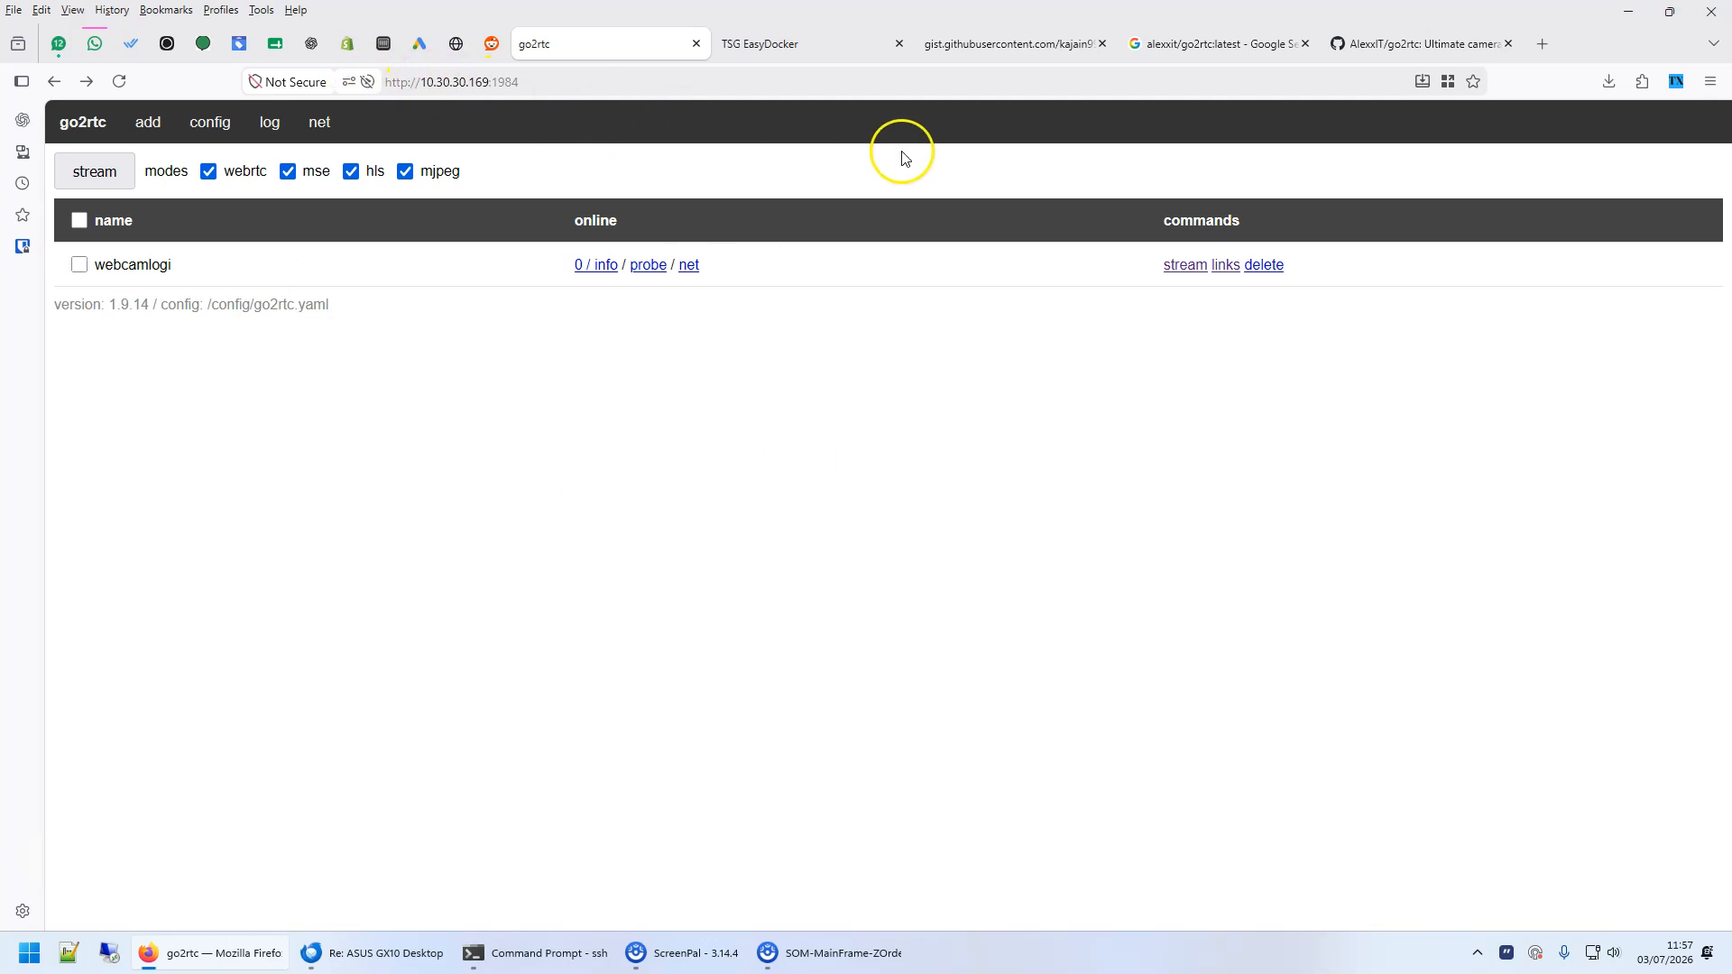
- Add an api section below the streams in the go2rtc configuration with username admin and an API password
click(212, 127)
click(857, 224)
key(Return)
key(Return)
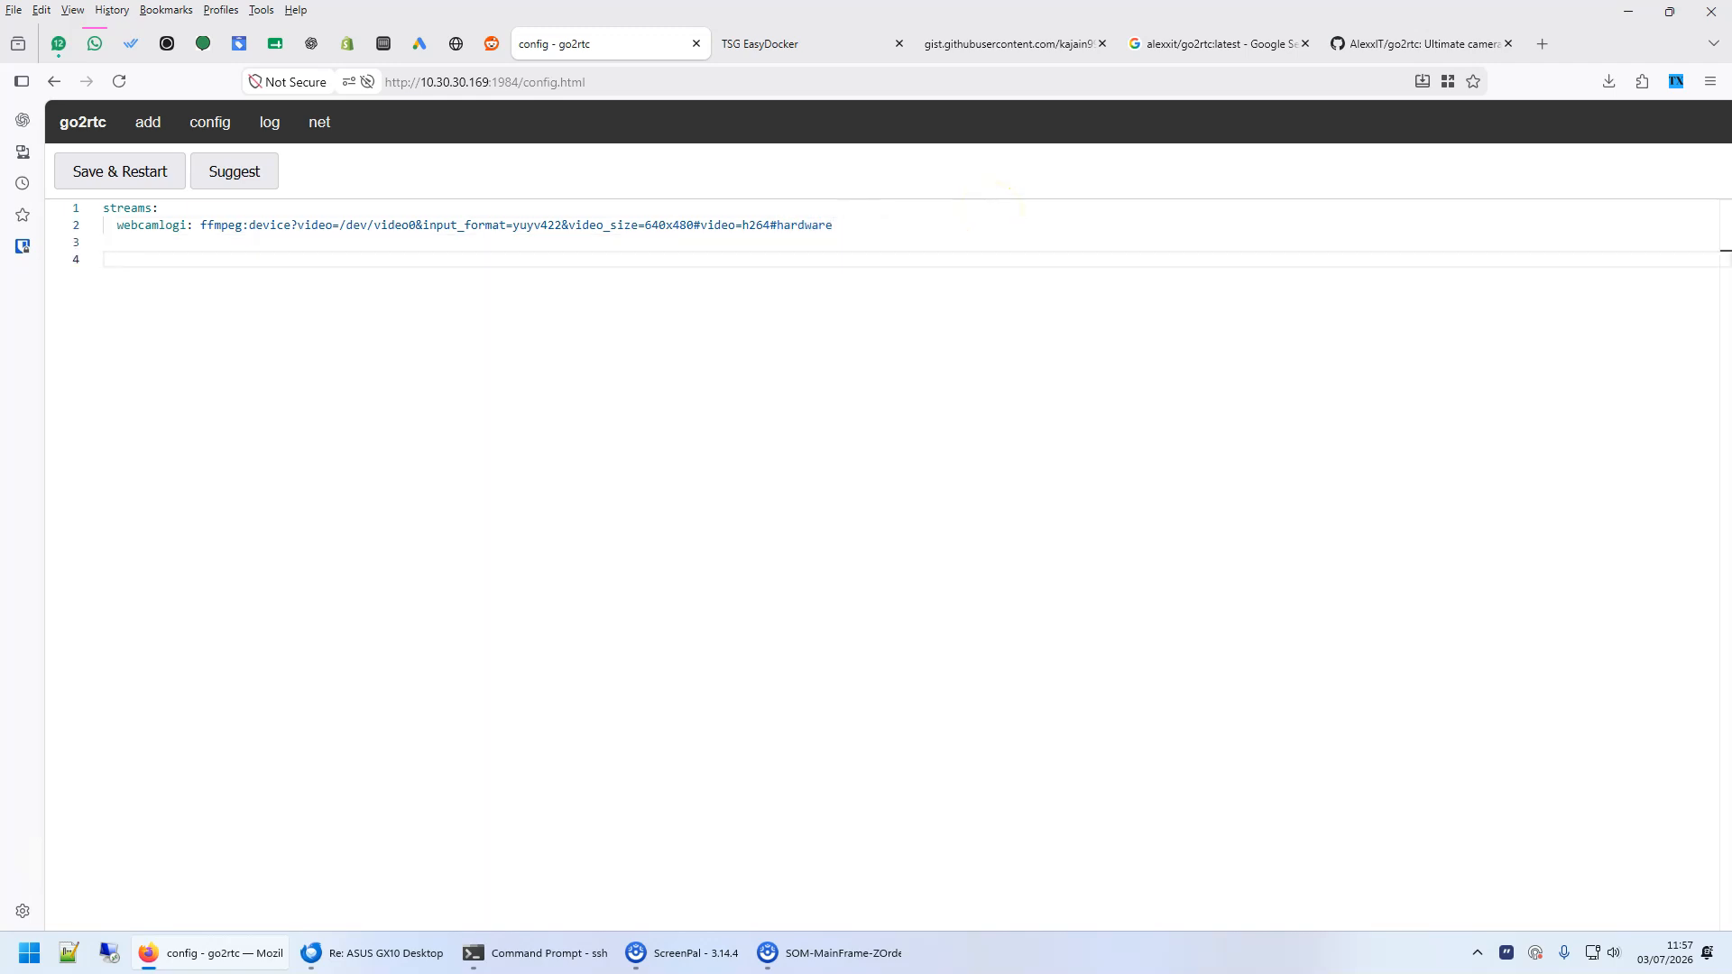
text(api:)
key(Return)
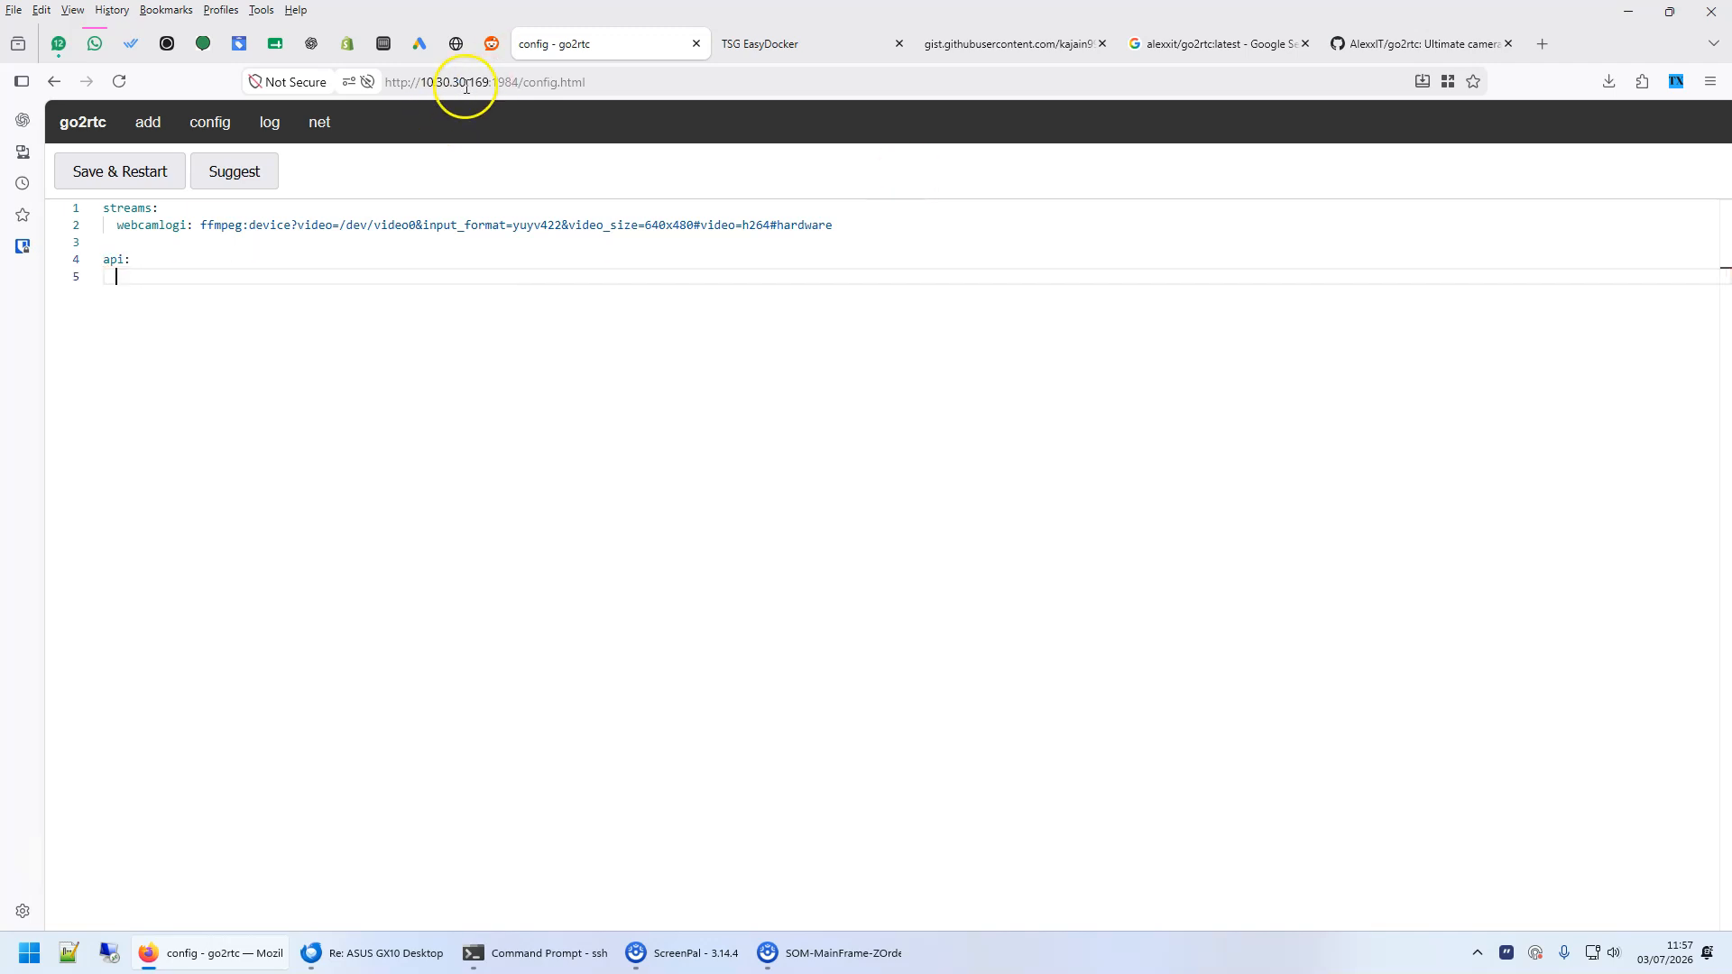
text(user)
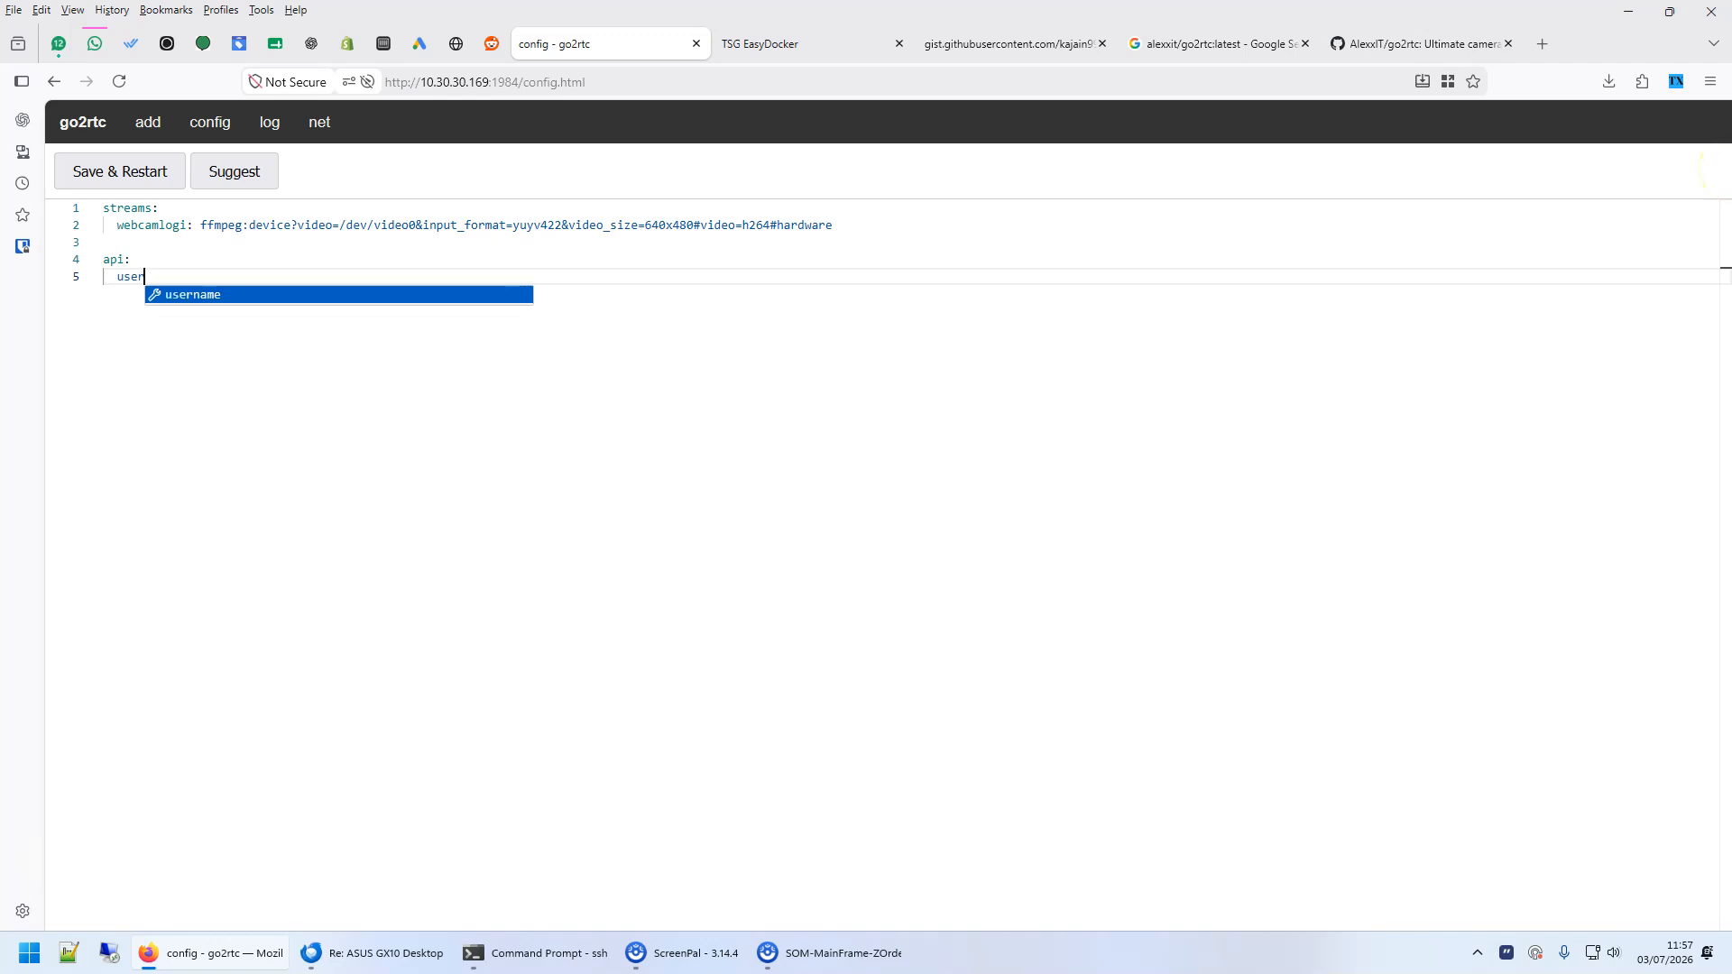
key(Return)
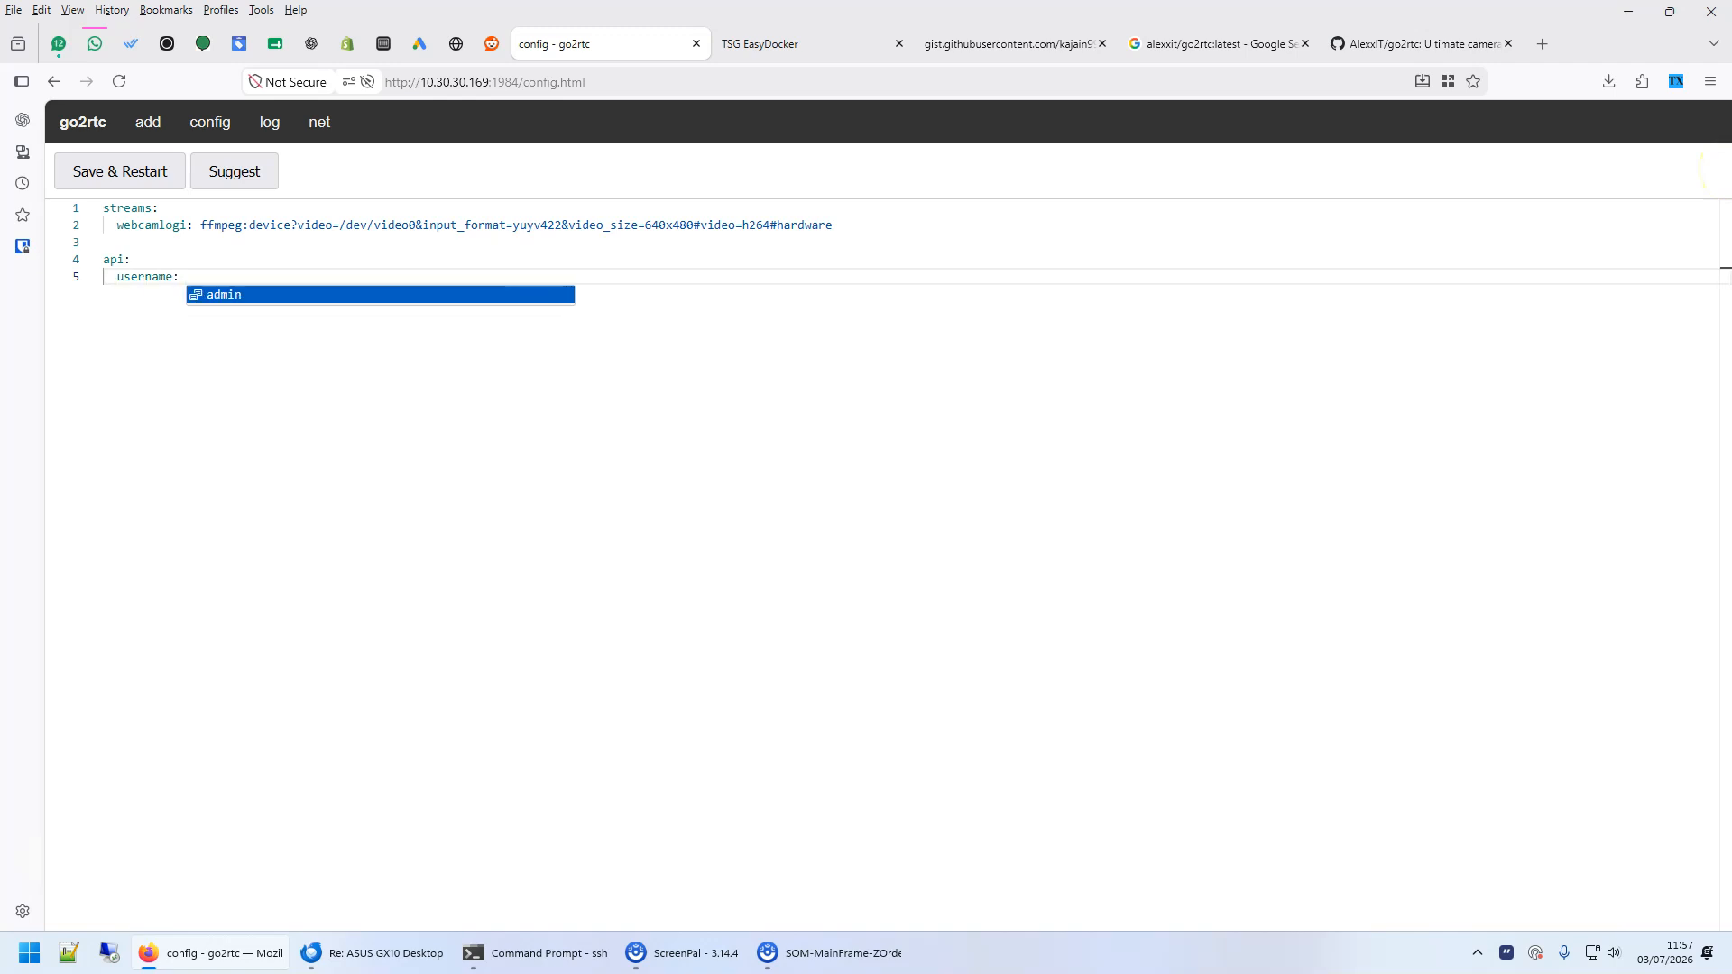
key(Return)
key(Return)
text(pa)
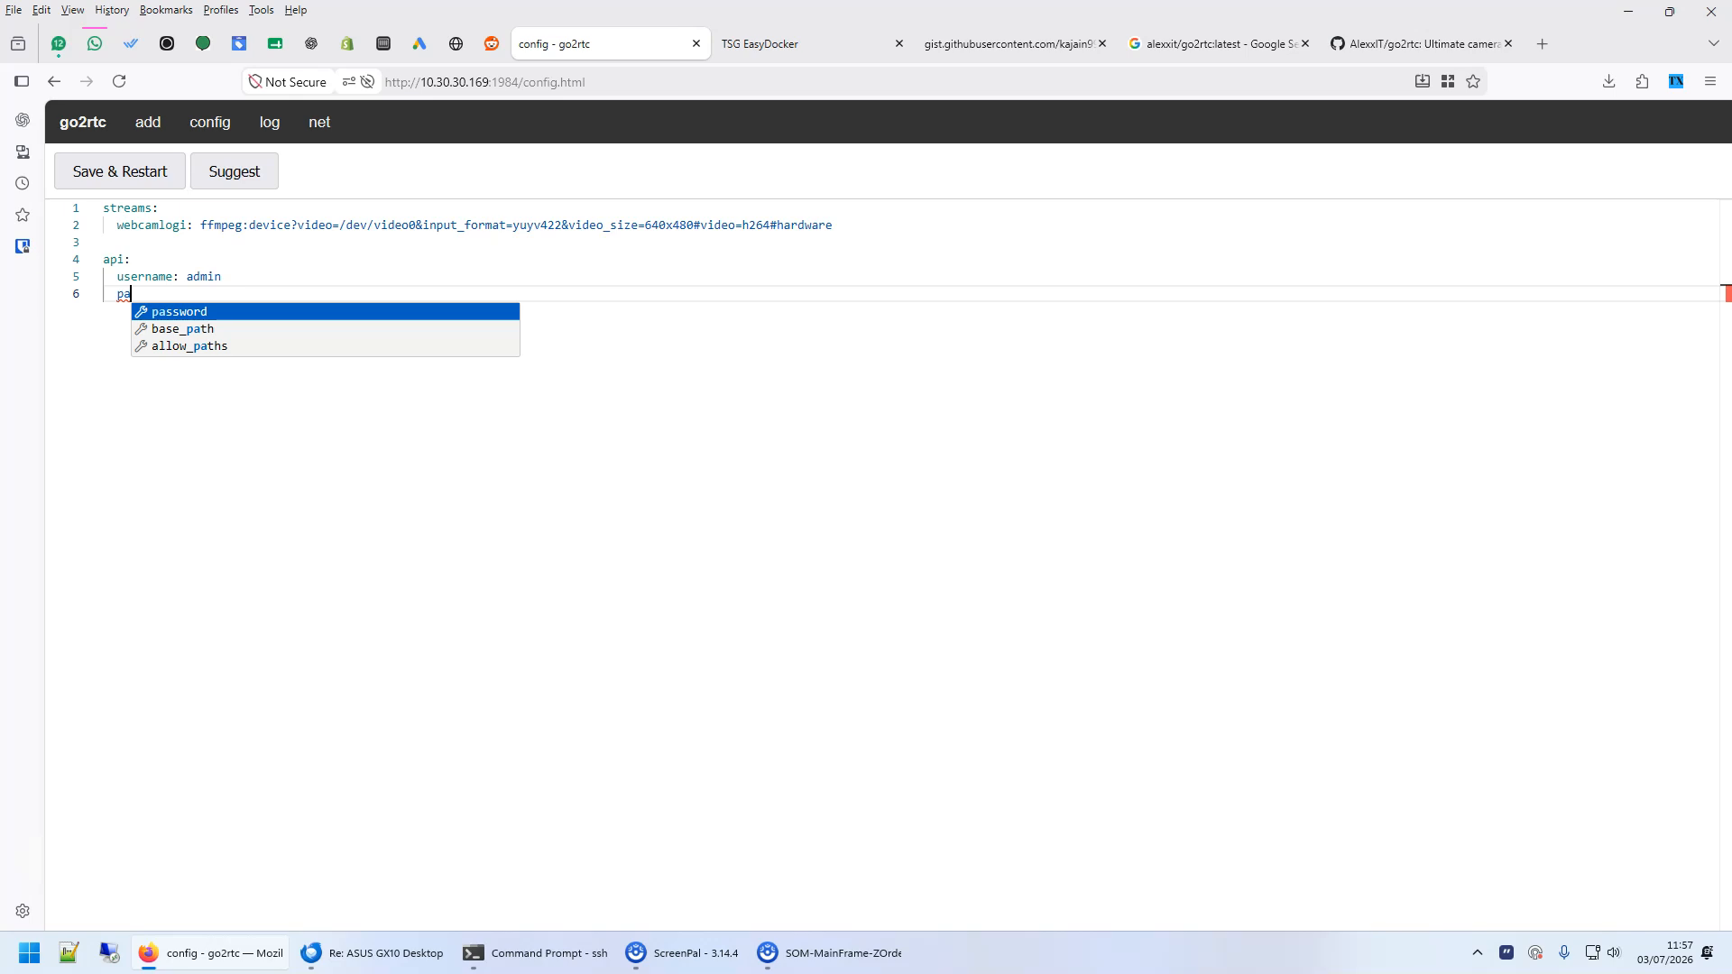
- Add an rtsp section below the api section with username admin and a separate RTSP password
key(Return)
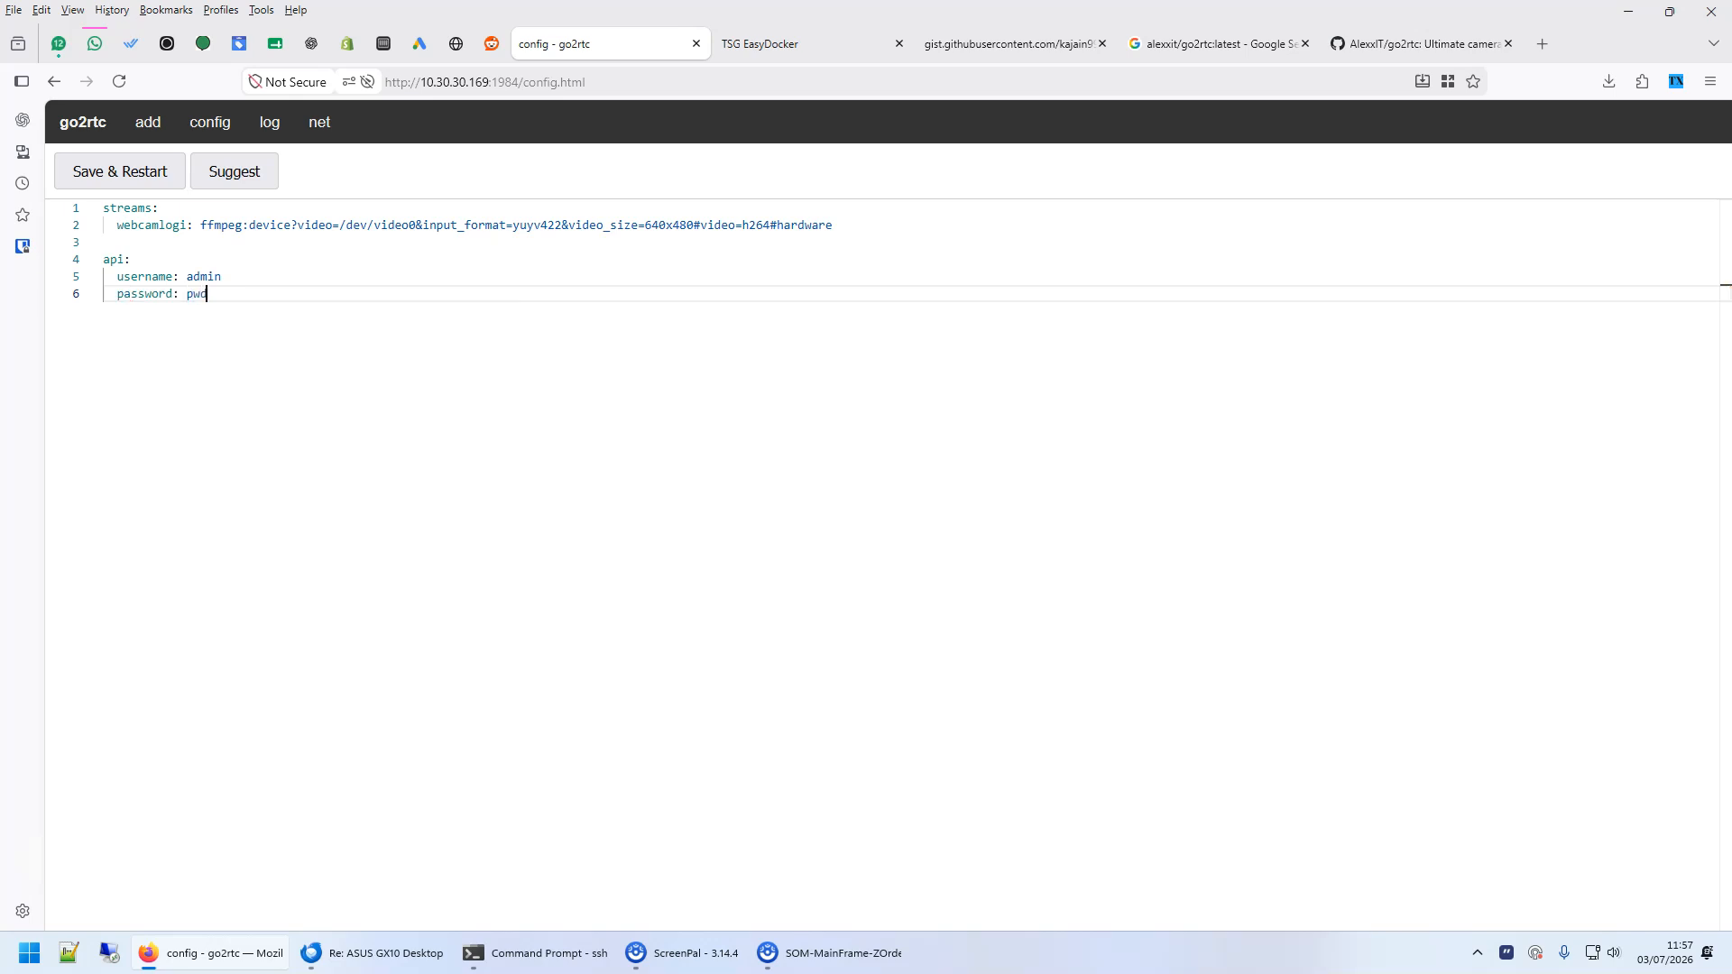
key(Return)
key(Return)
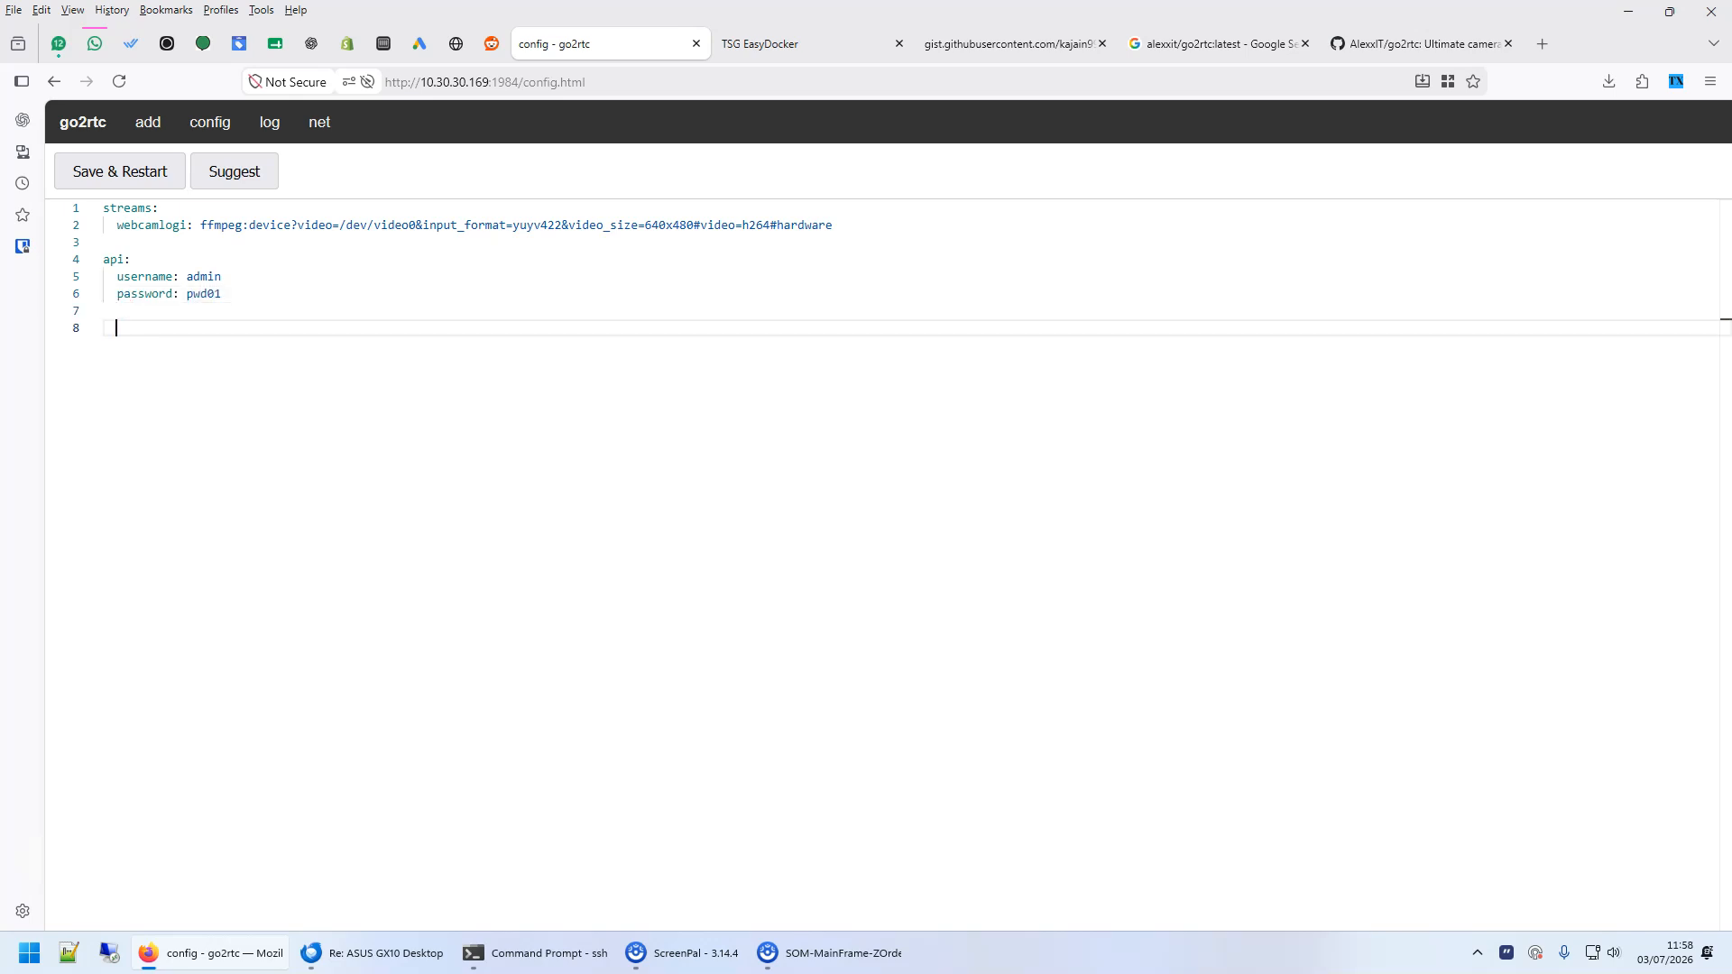
key(Return)
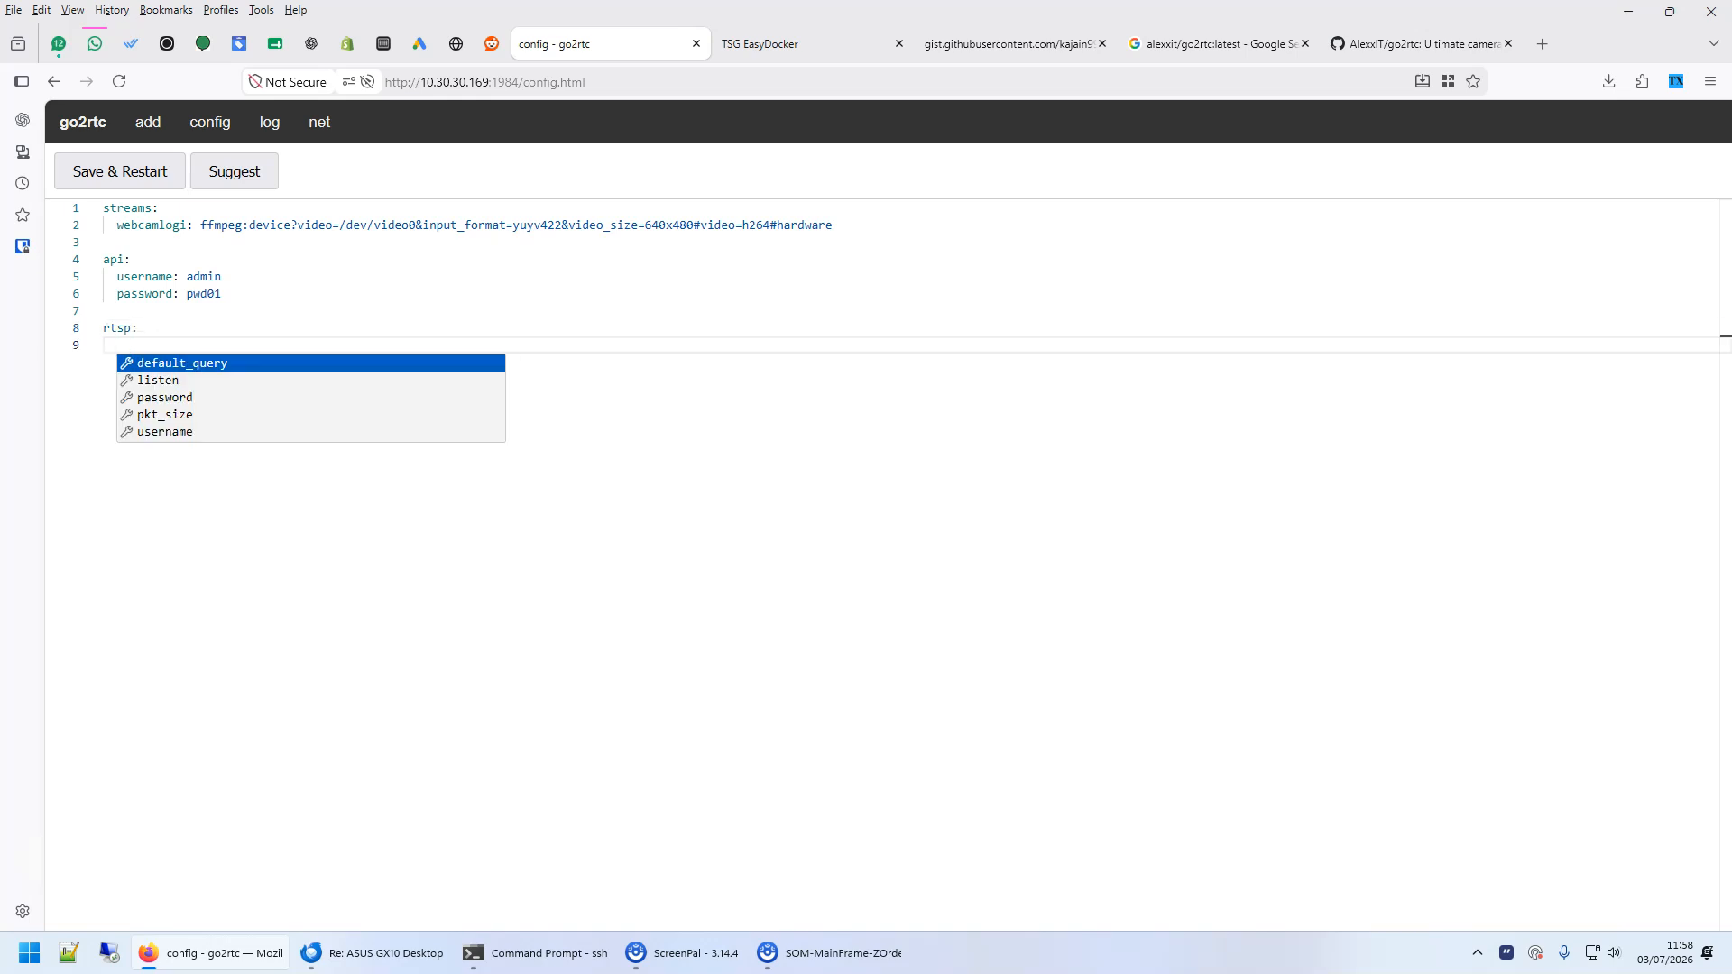
key(Return)
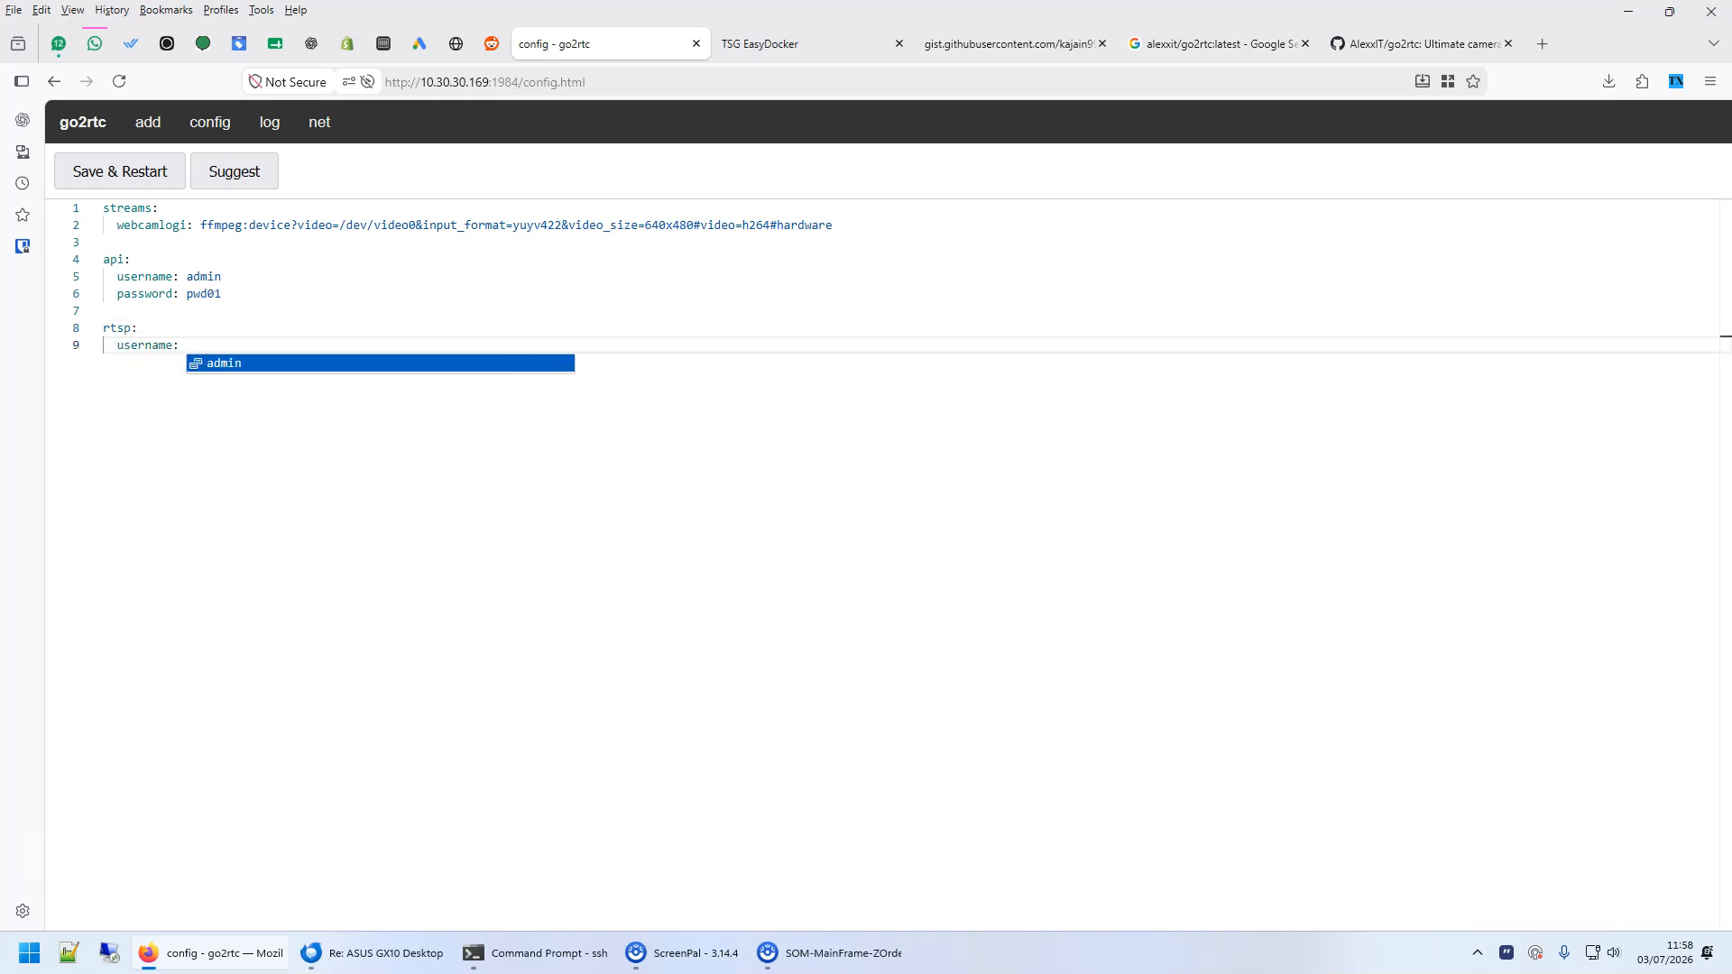
key(Return)
key(Return)
key(Return)
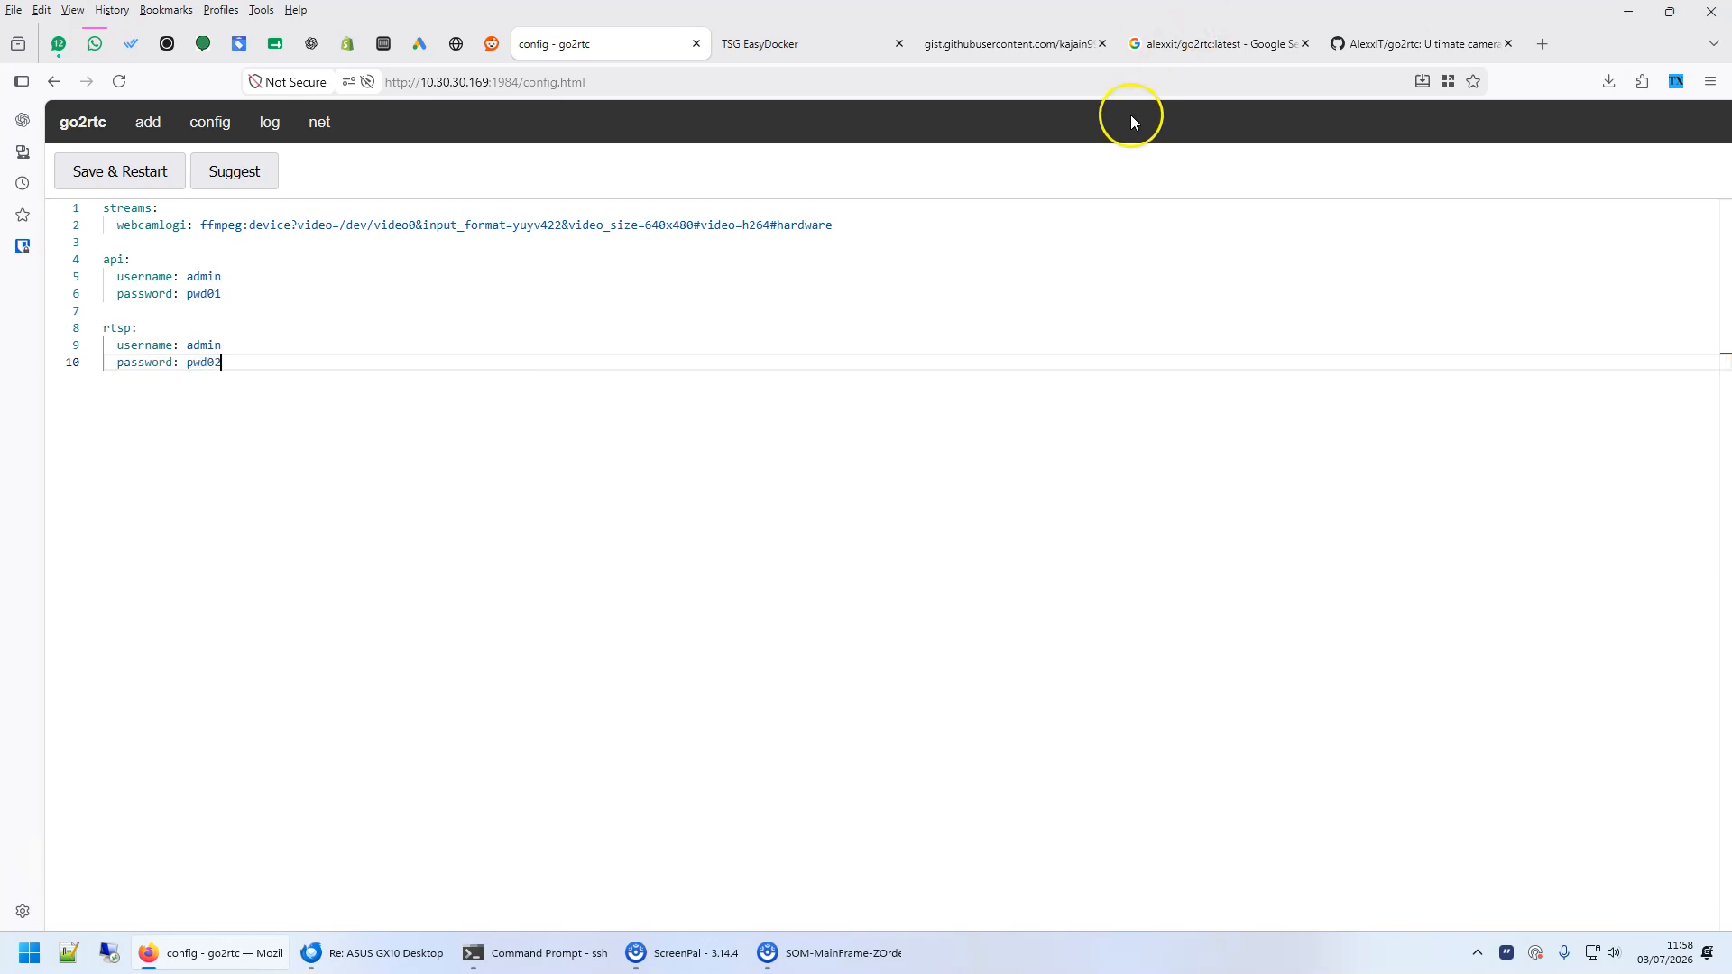
- Save the configuration and restart go2rtc, sign in as admin with the API password, and return to the stream list
click(114, 172)
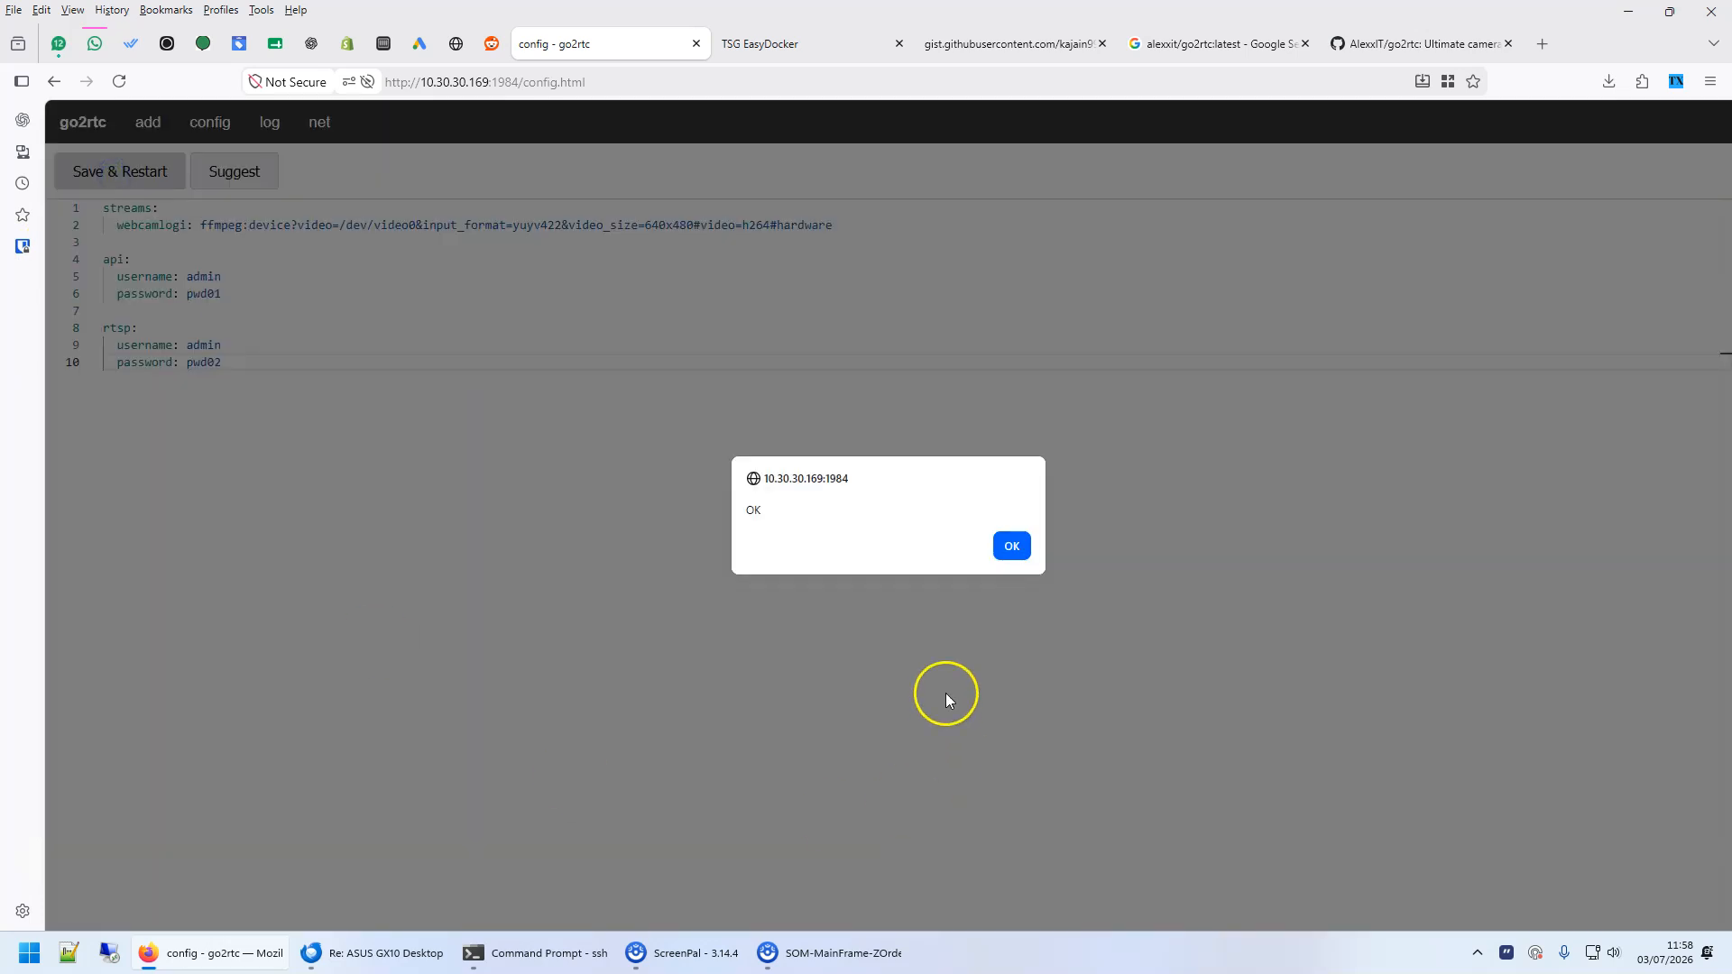
click(1012, 547)
click(121, 171)
click(819, 278)
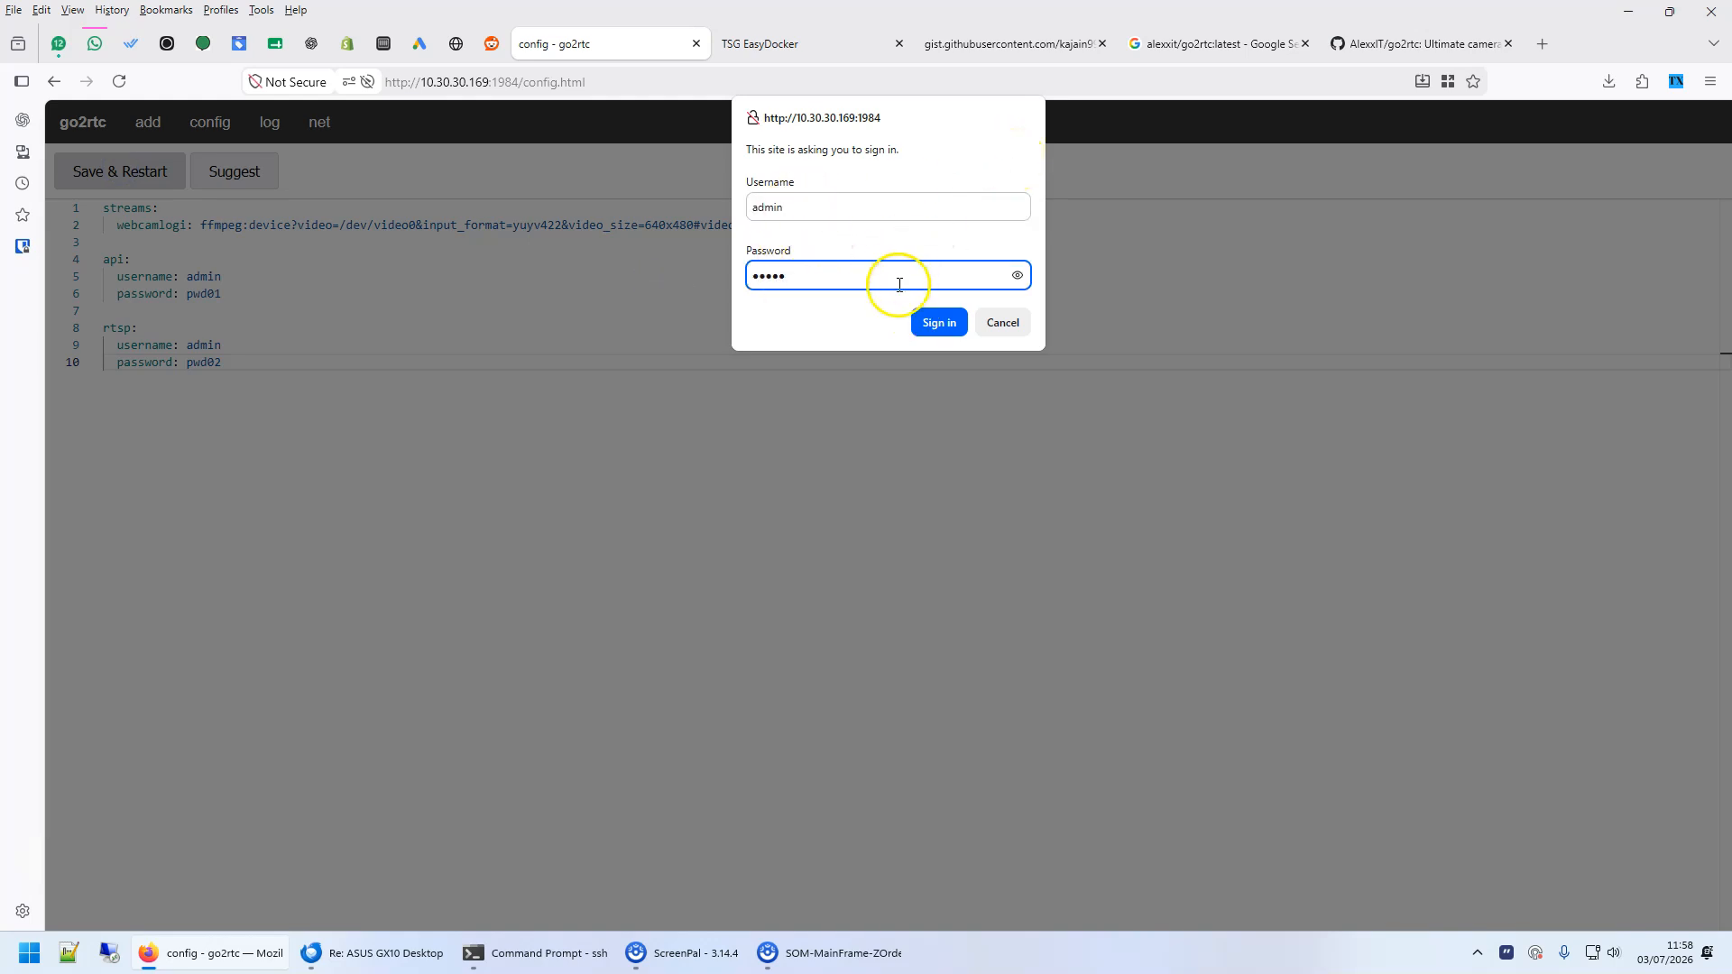
click(924, 322)
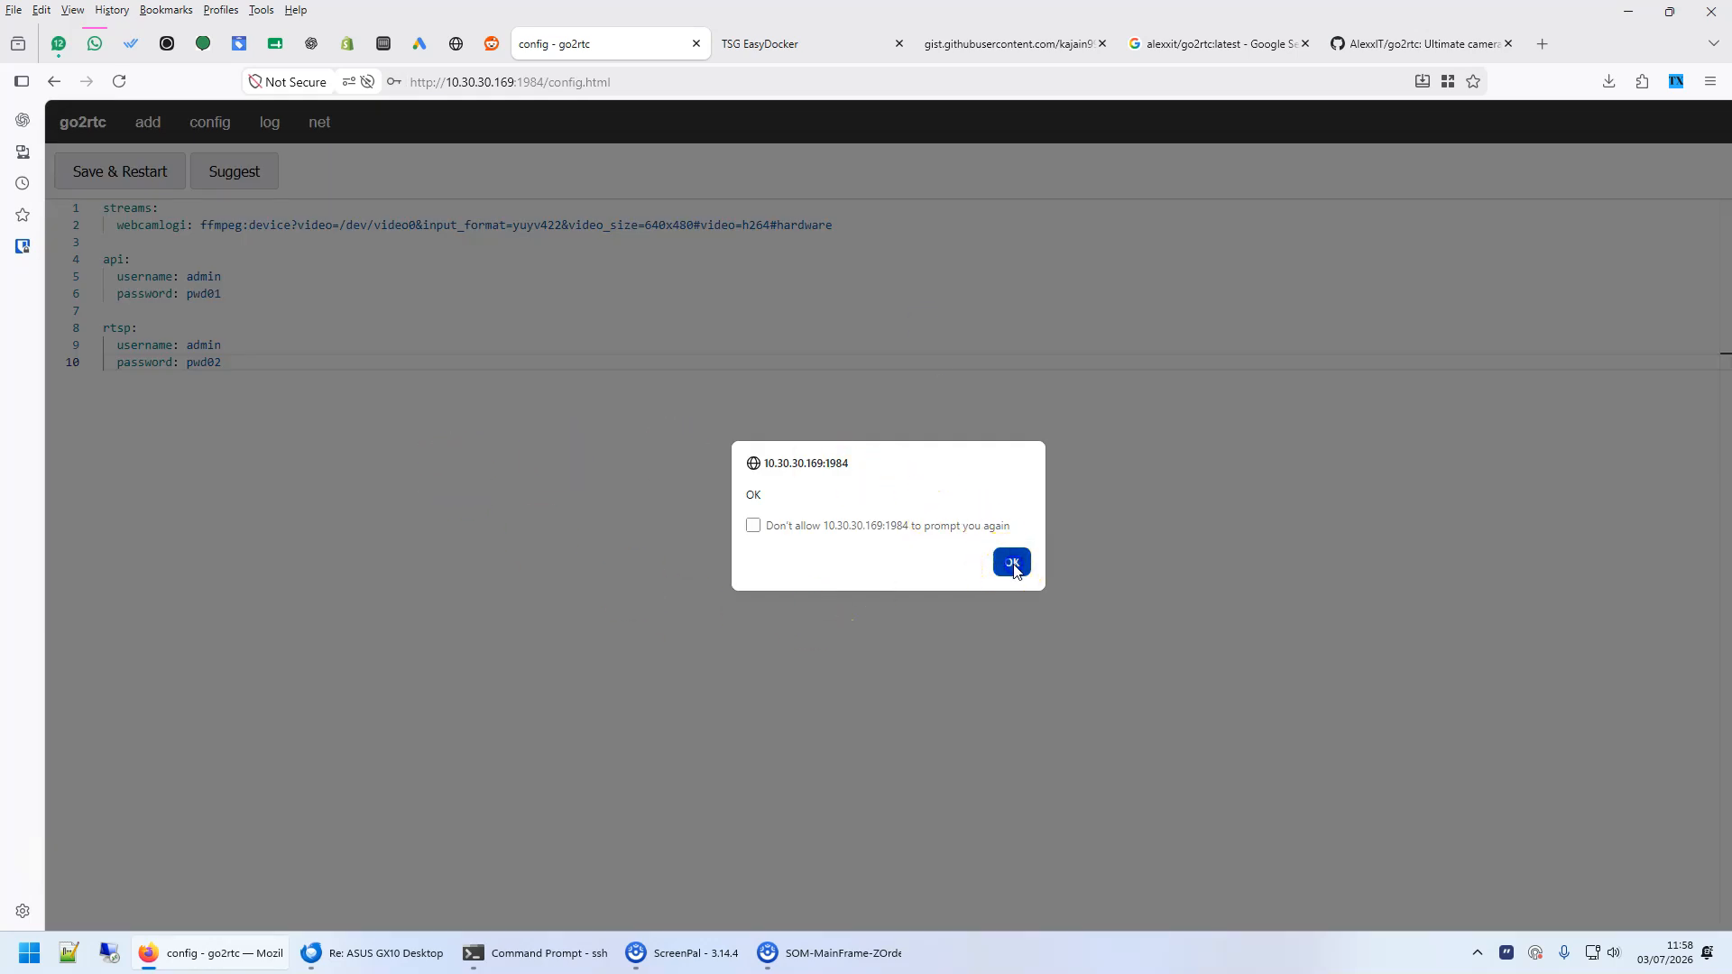
click(1012, 563)
click(563, 253)
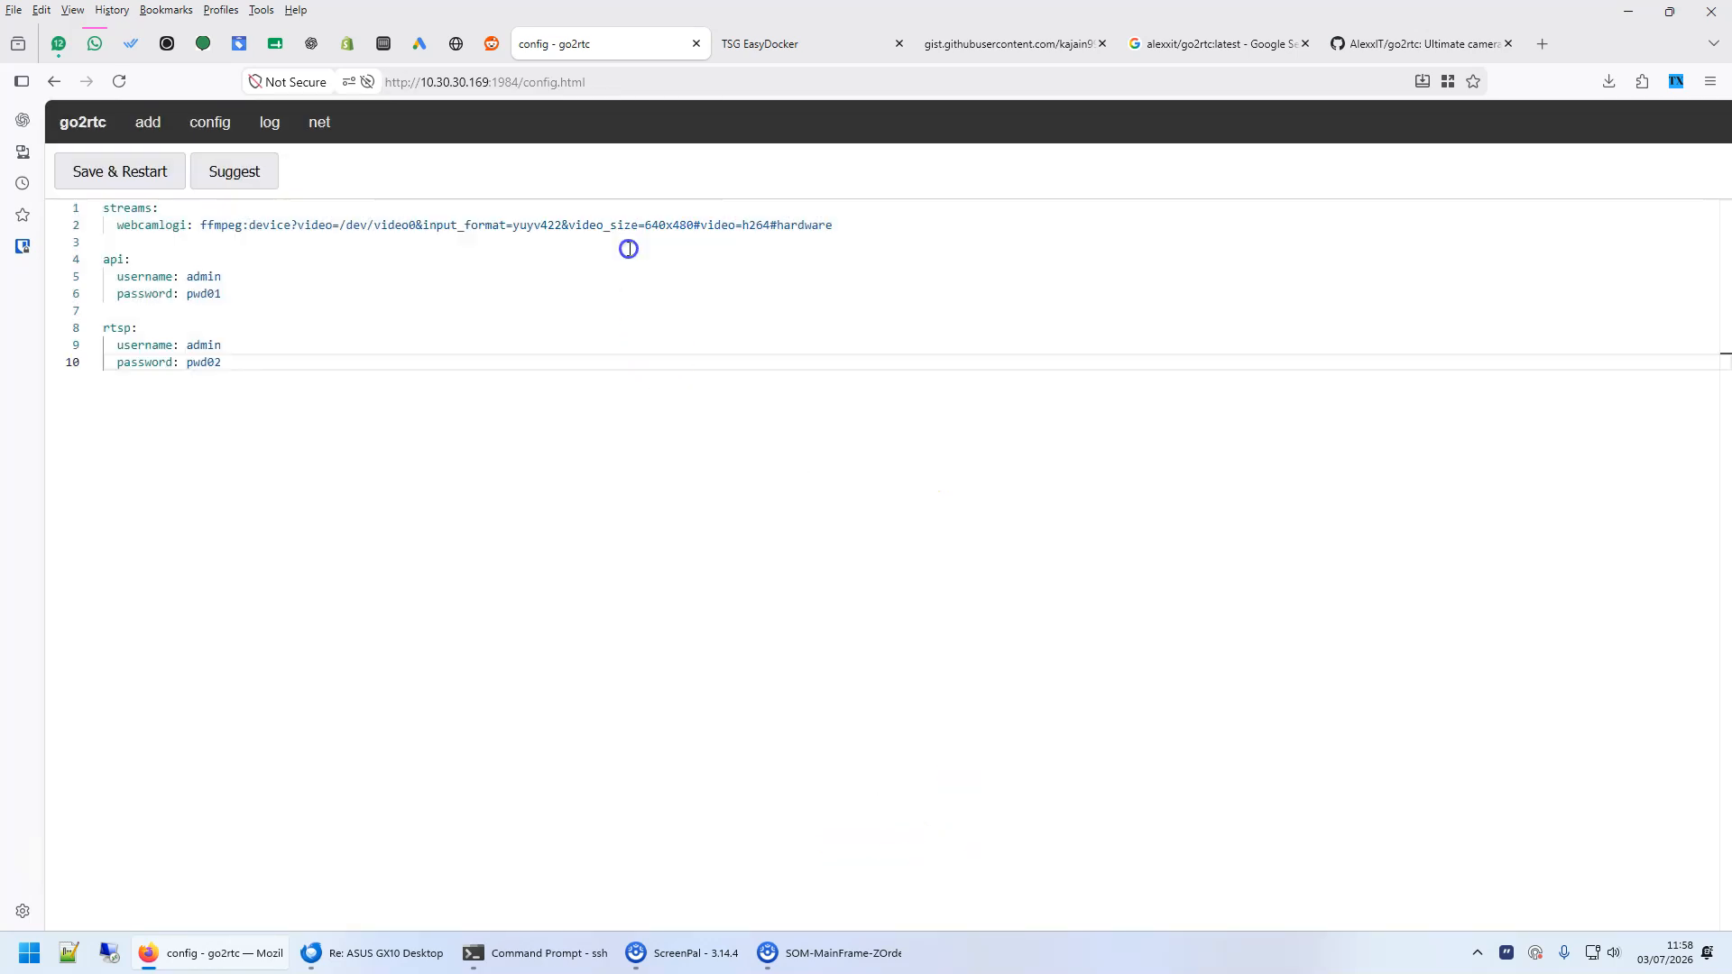
click(82, 122)
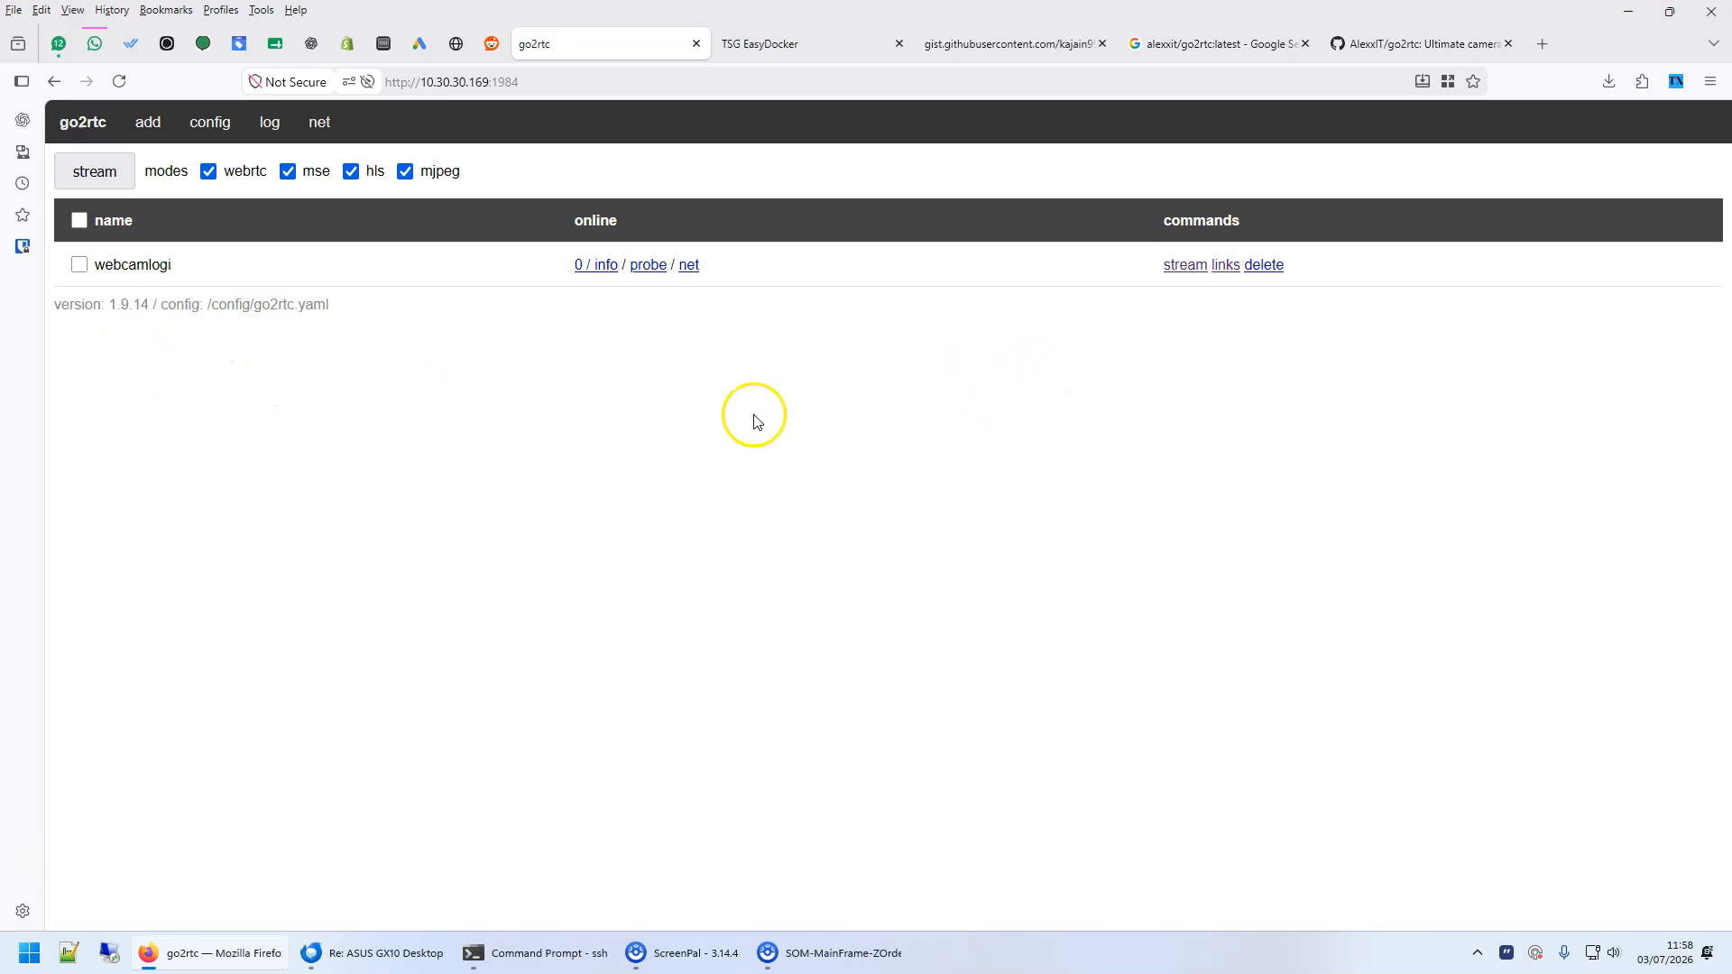
- Switch to the TSG EasyDocker page and try to refresh its app recipes
click(793, 47)
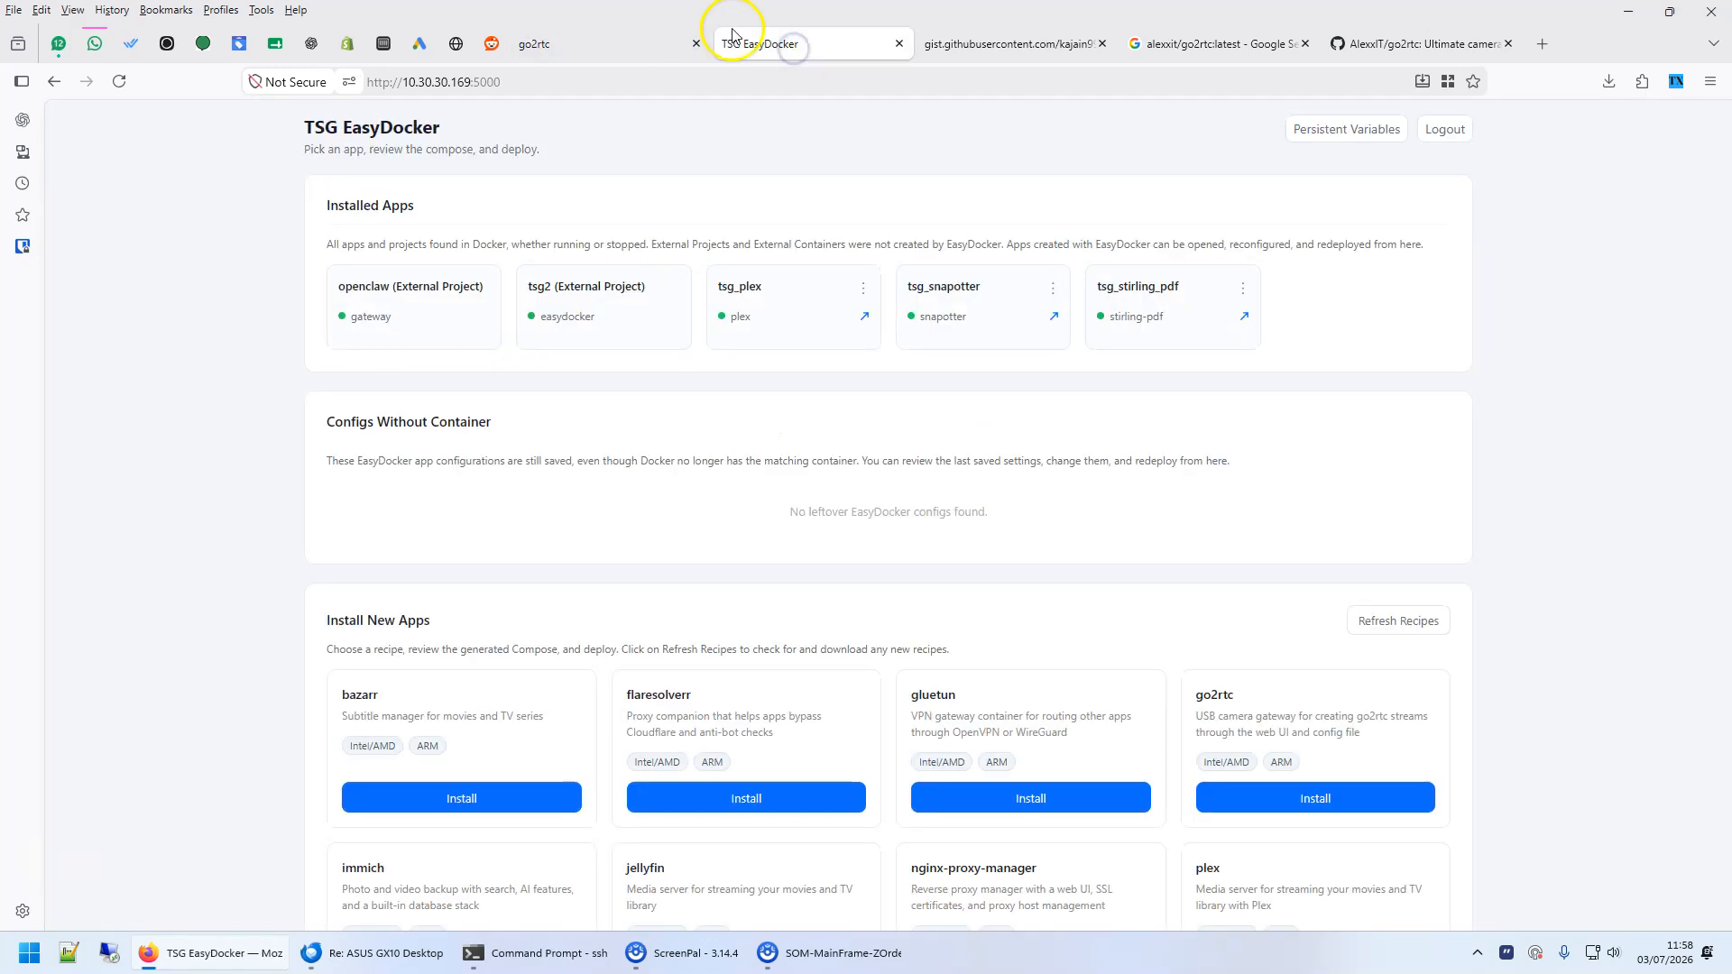
scroll(1422, 490, down, 2)
click(1363, 437)
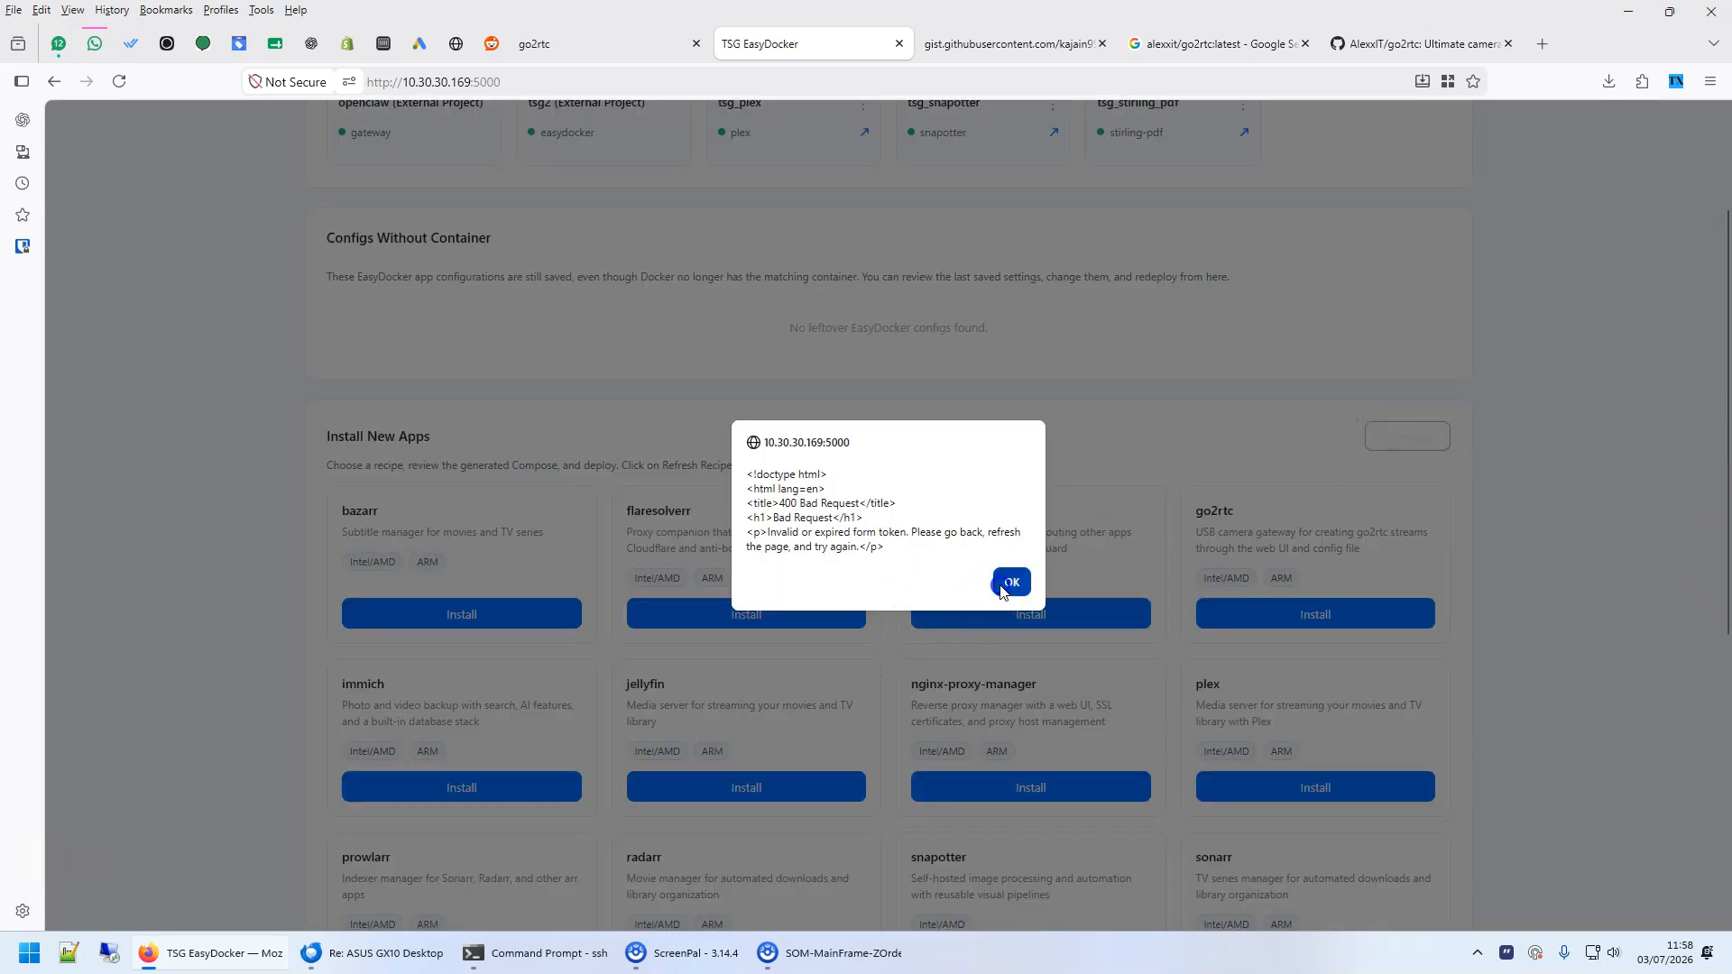
click(1009, 582)
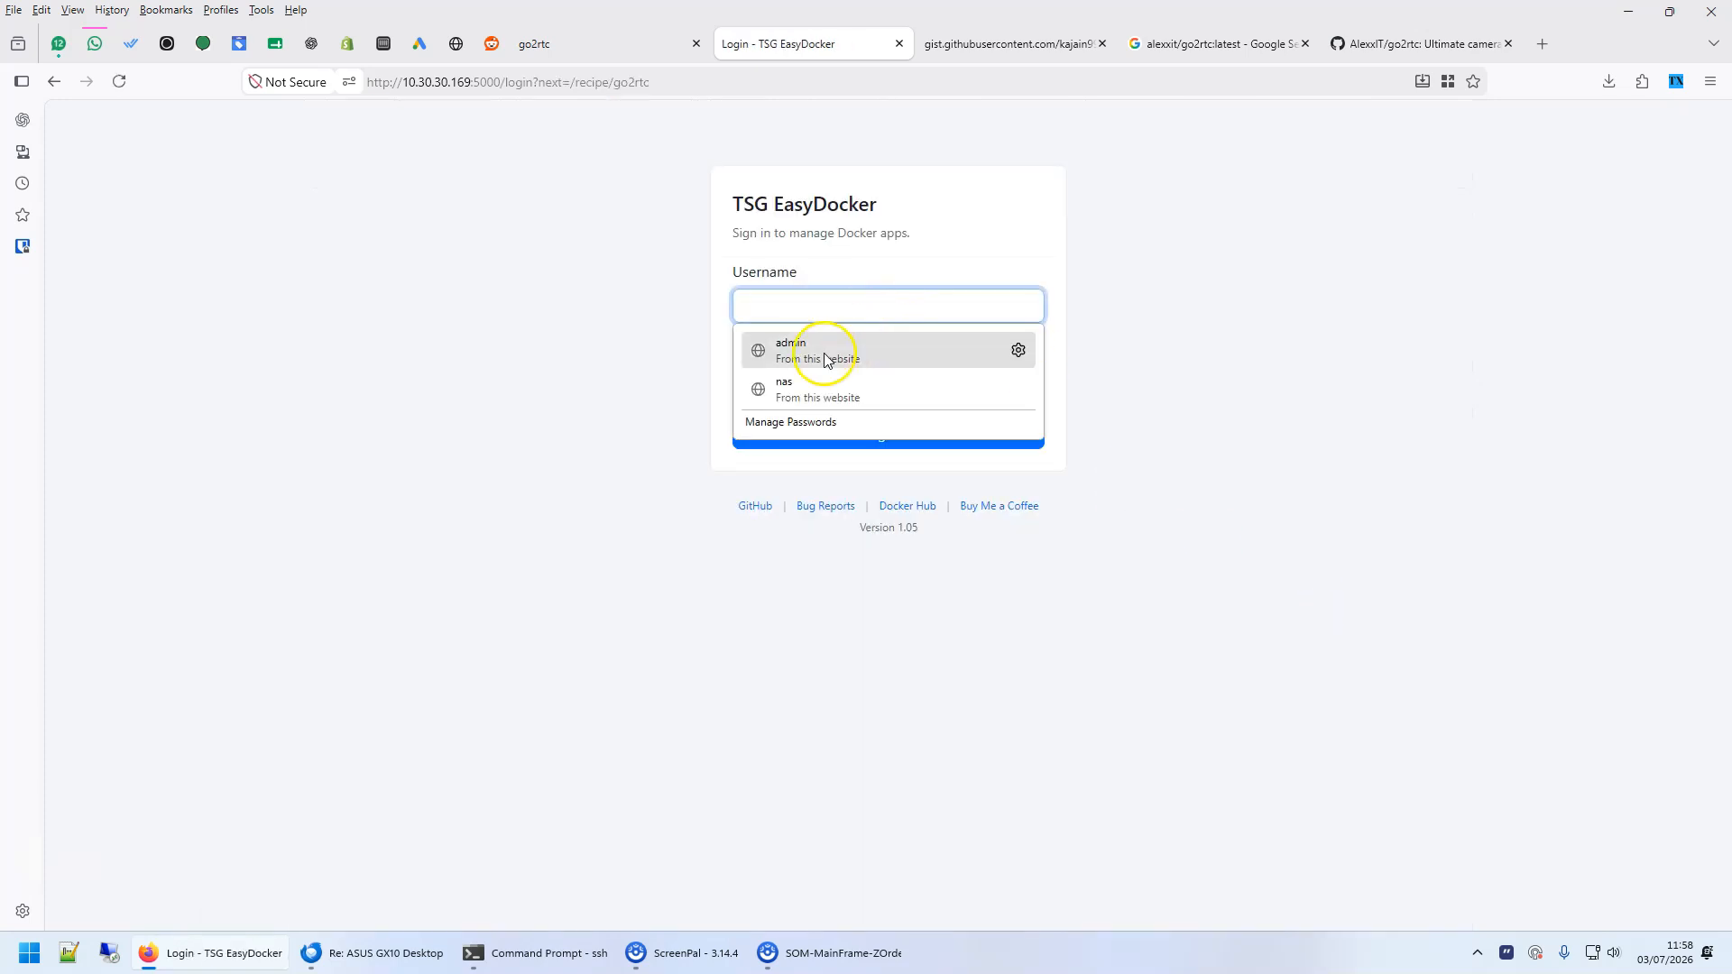
- Sign in to EasyDocker with the saved admin username and password, and refresh the recipes for new apps
click(821, 358)
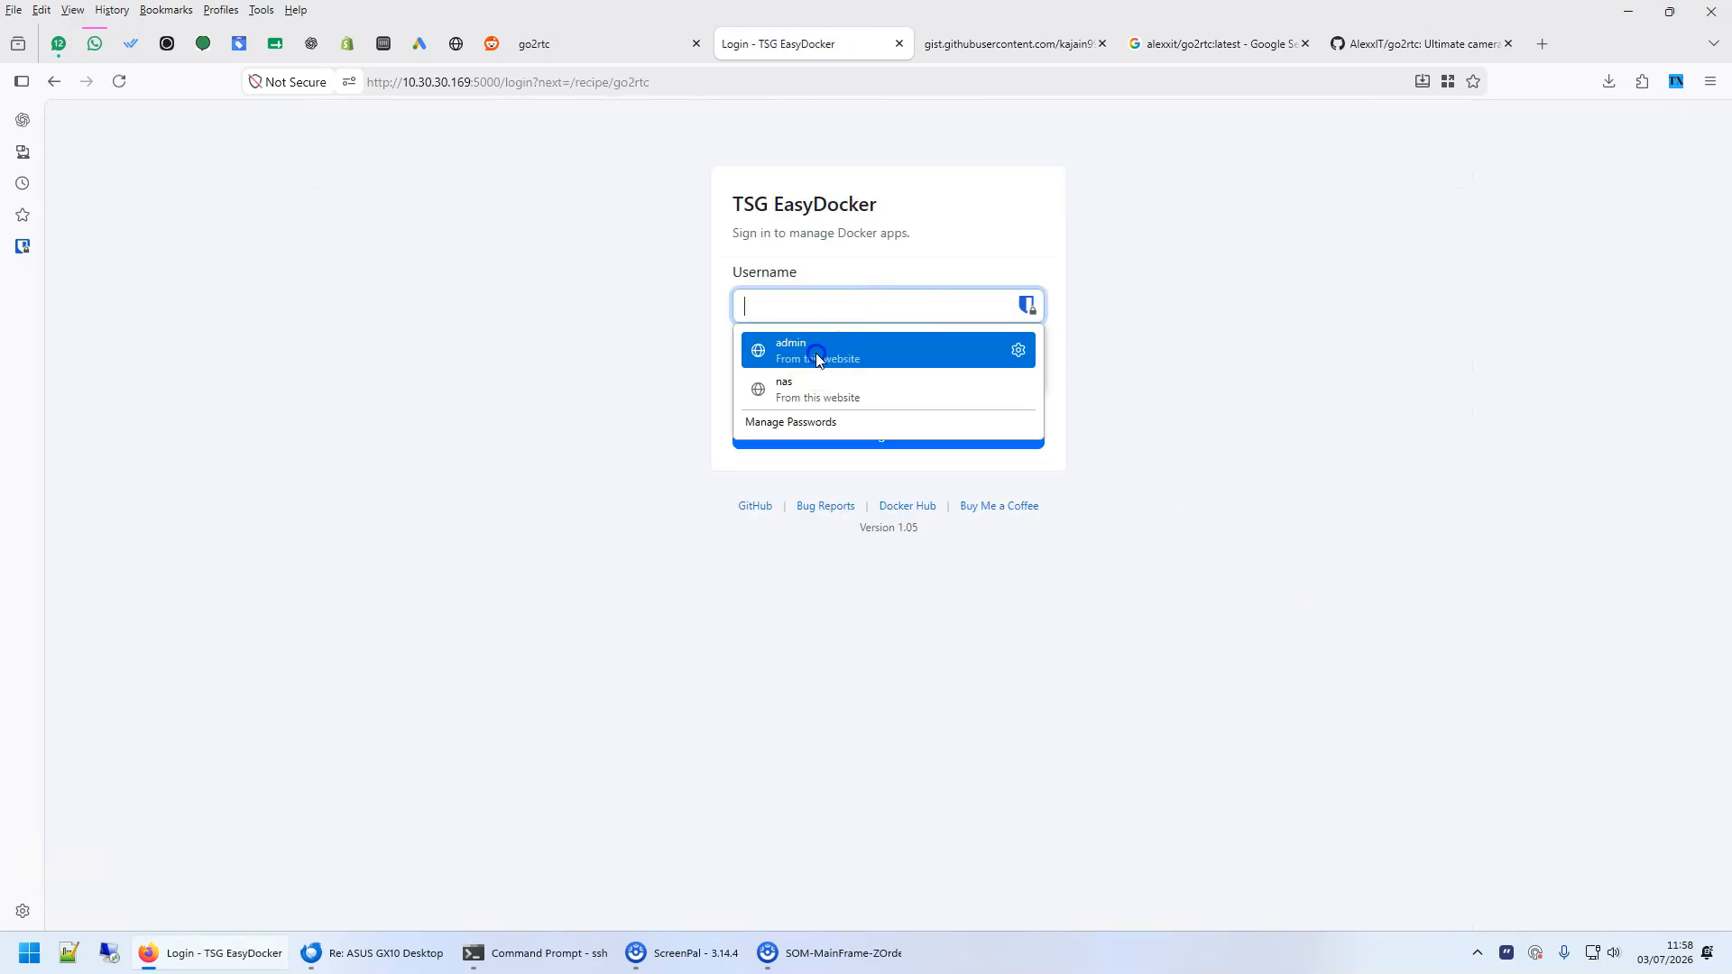
click(854, 438)
click(338, 181)
scroll(1430, 420, down, 3)
click(1415, 344)
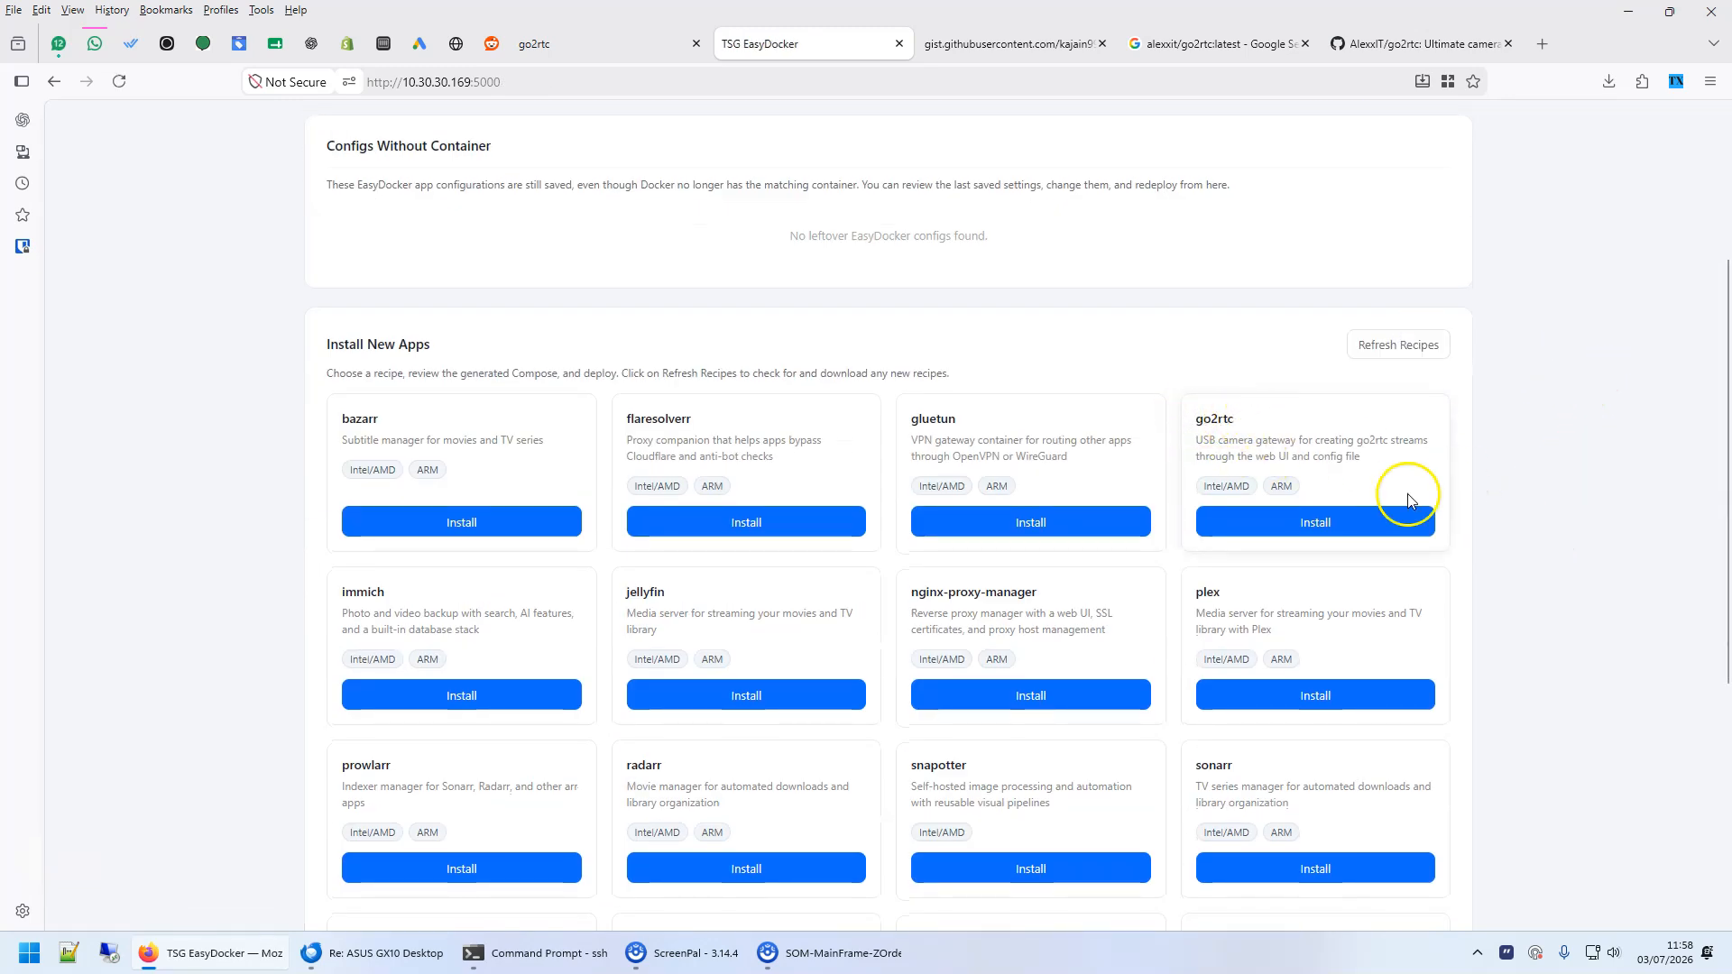
- Start installing go2rtc from its EasyDocker recipe with port 1984, config folder ./config and /dev/video0, and generate the Compose file for review
click(1334, 522)
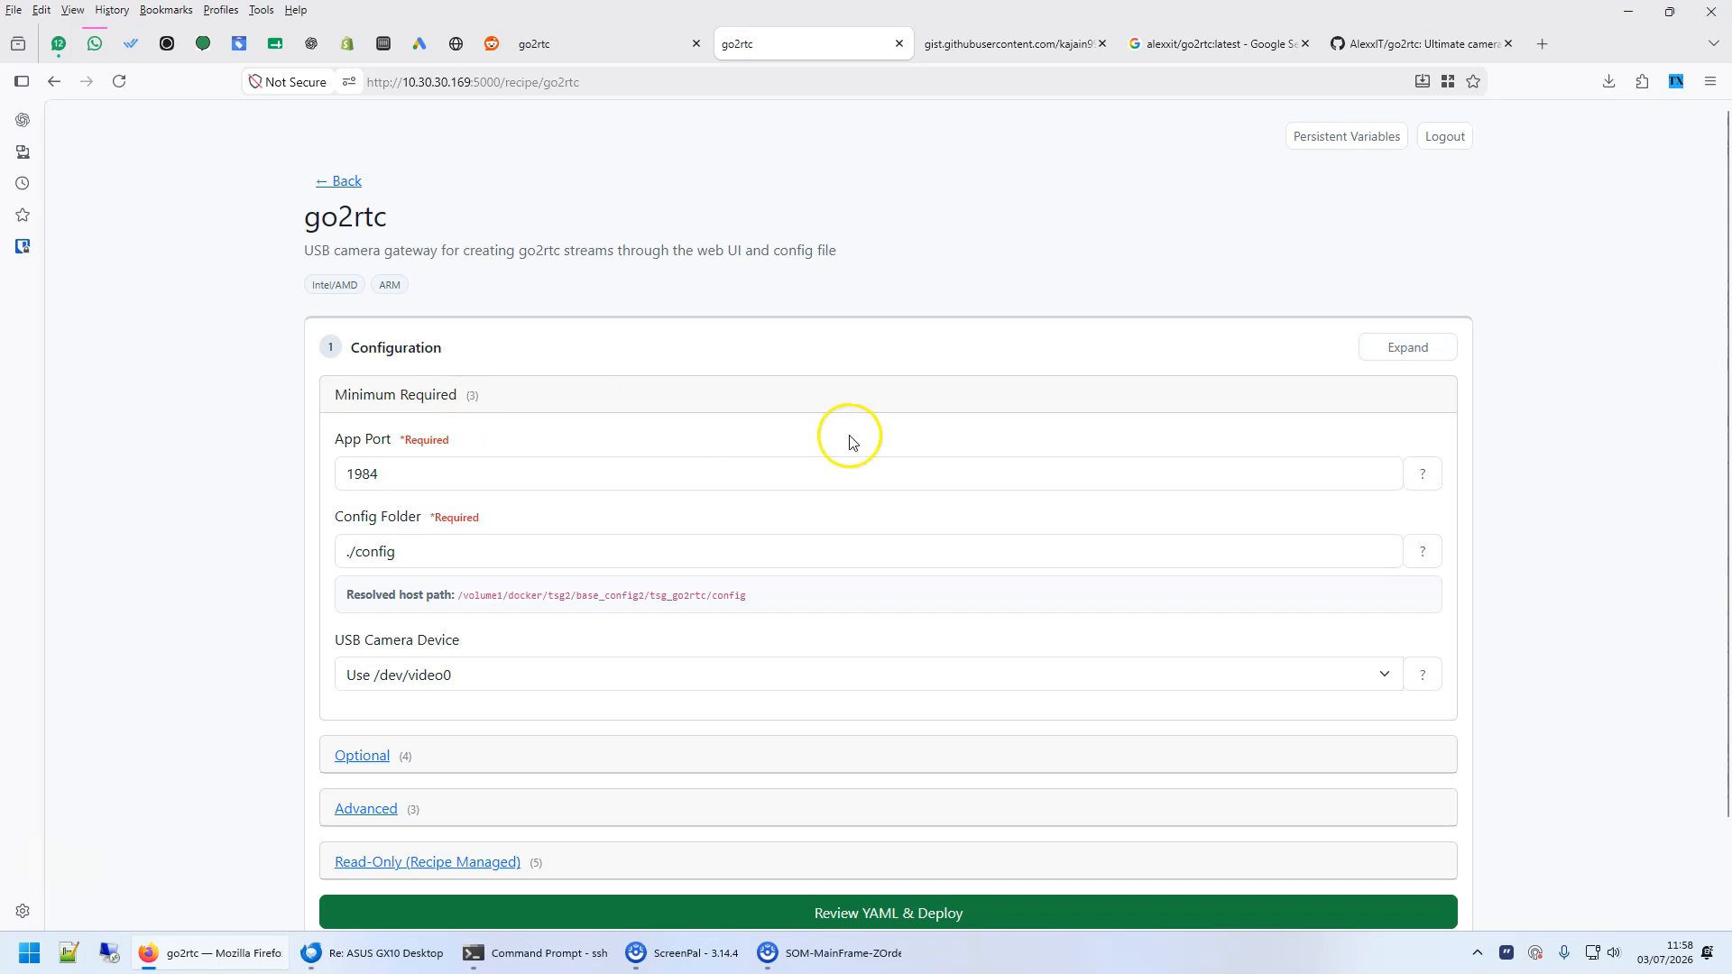
scroll(553, 414, down, 2)
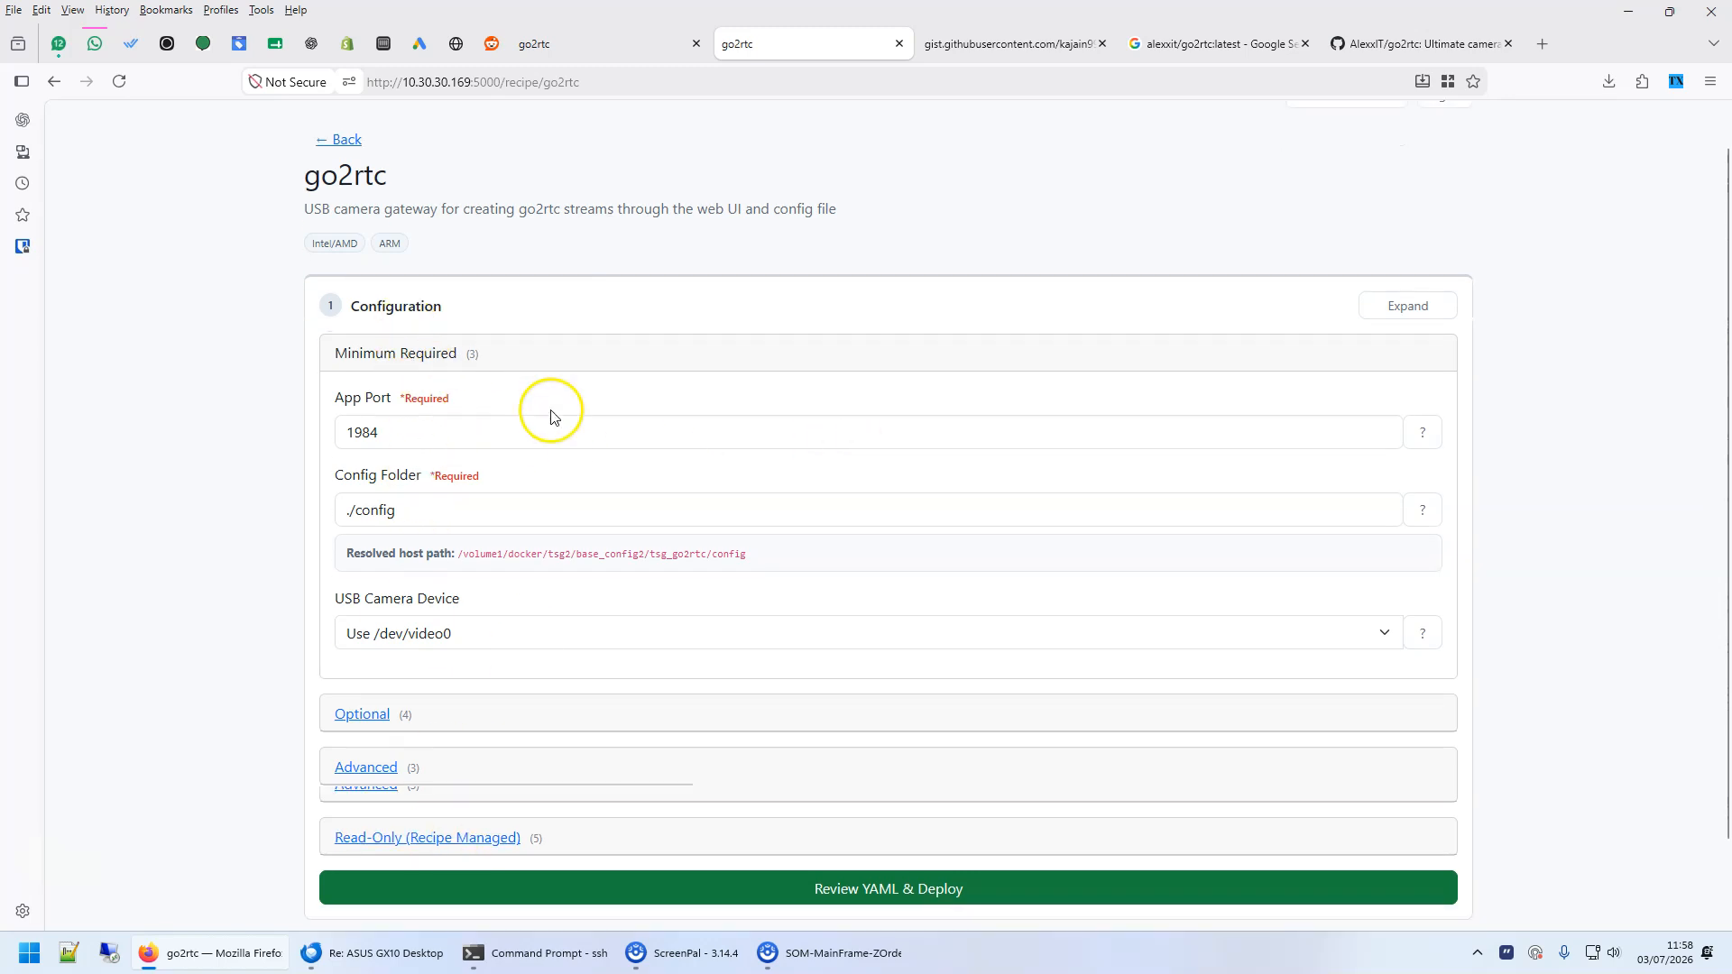
click(918, 802)
scroll(782, 676, down, 4)
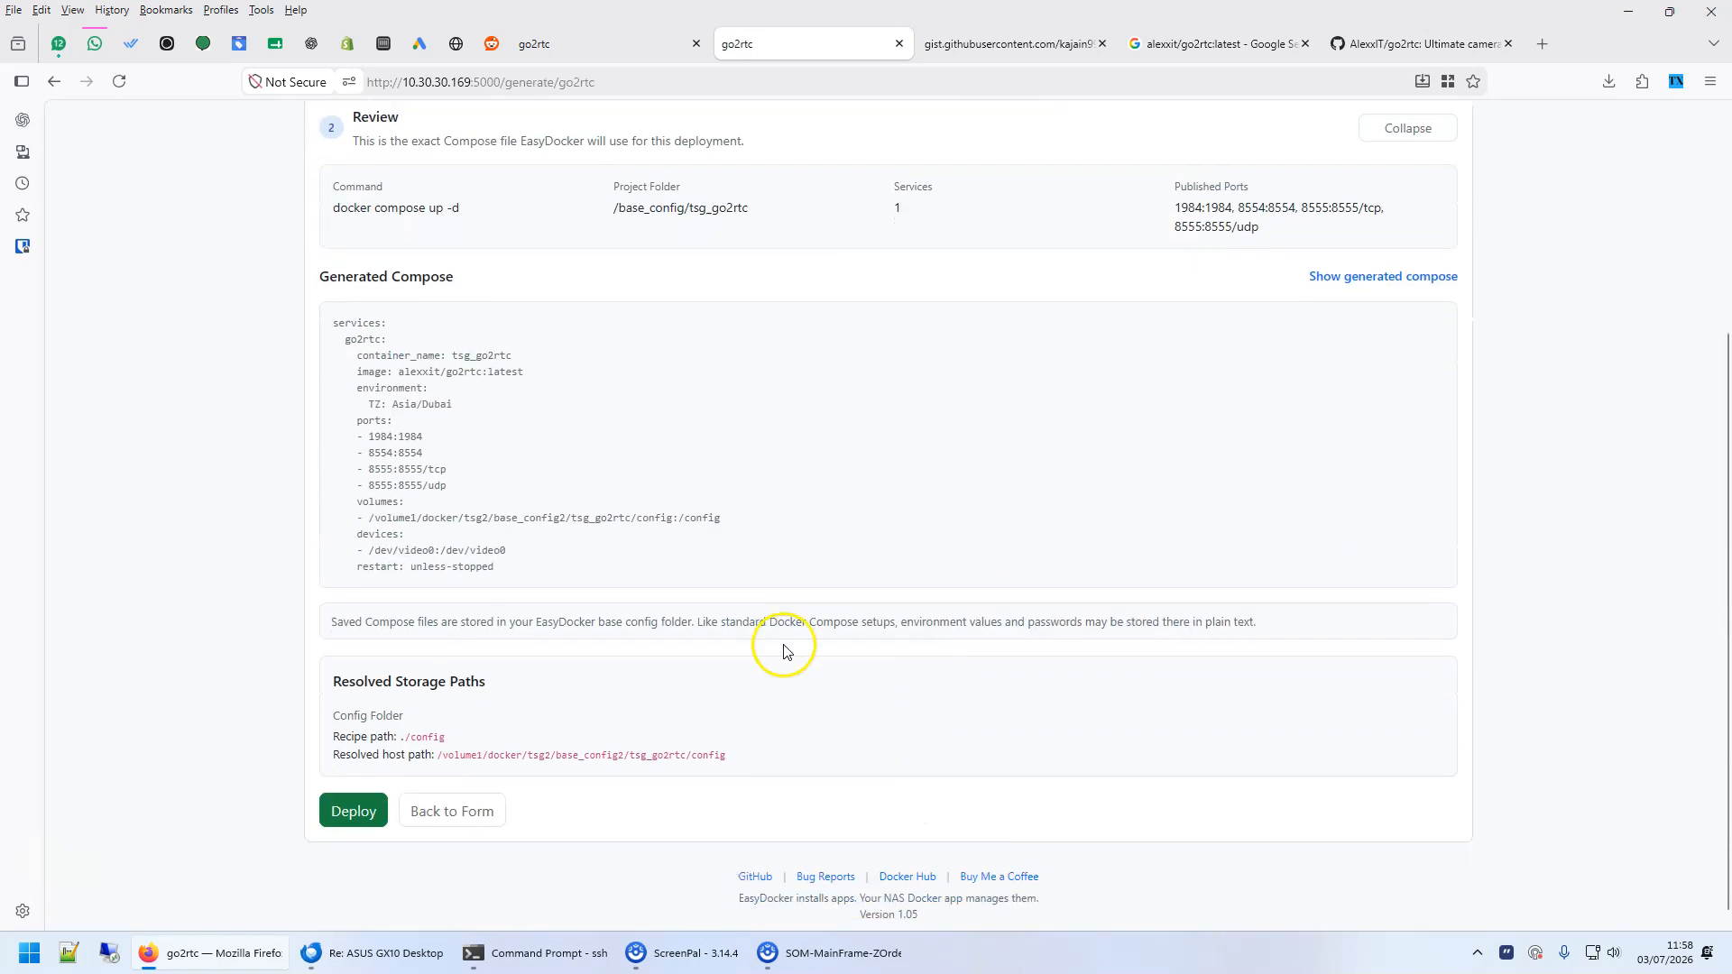
- Switch to the UGREEN Docker app and stop the manually created go2rtc container
click(387, 45)
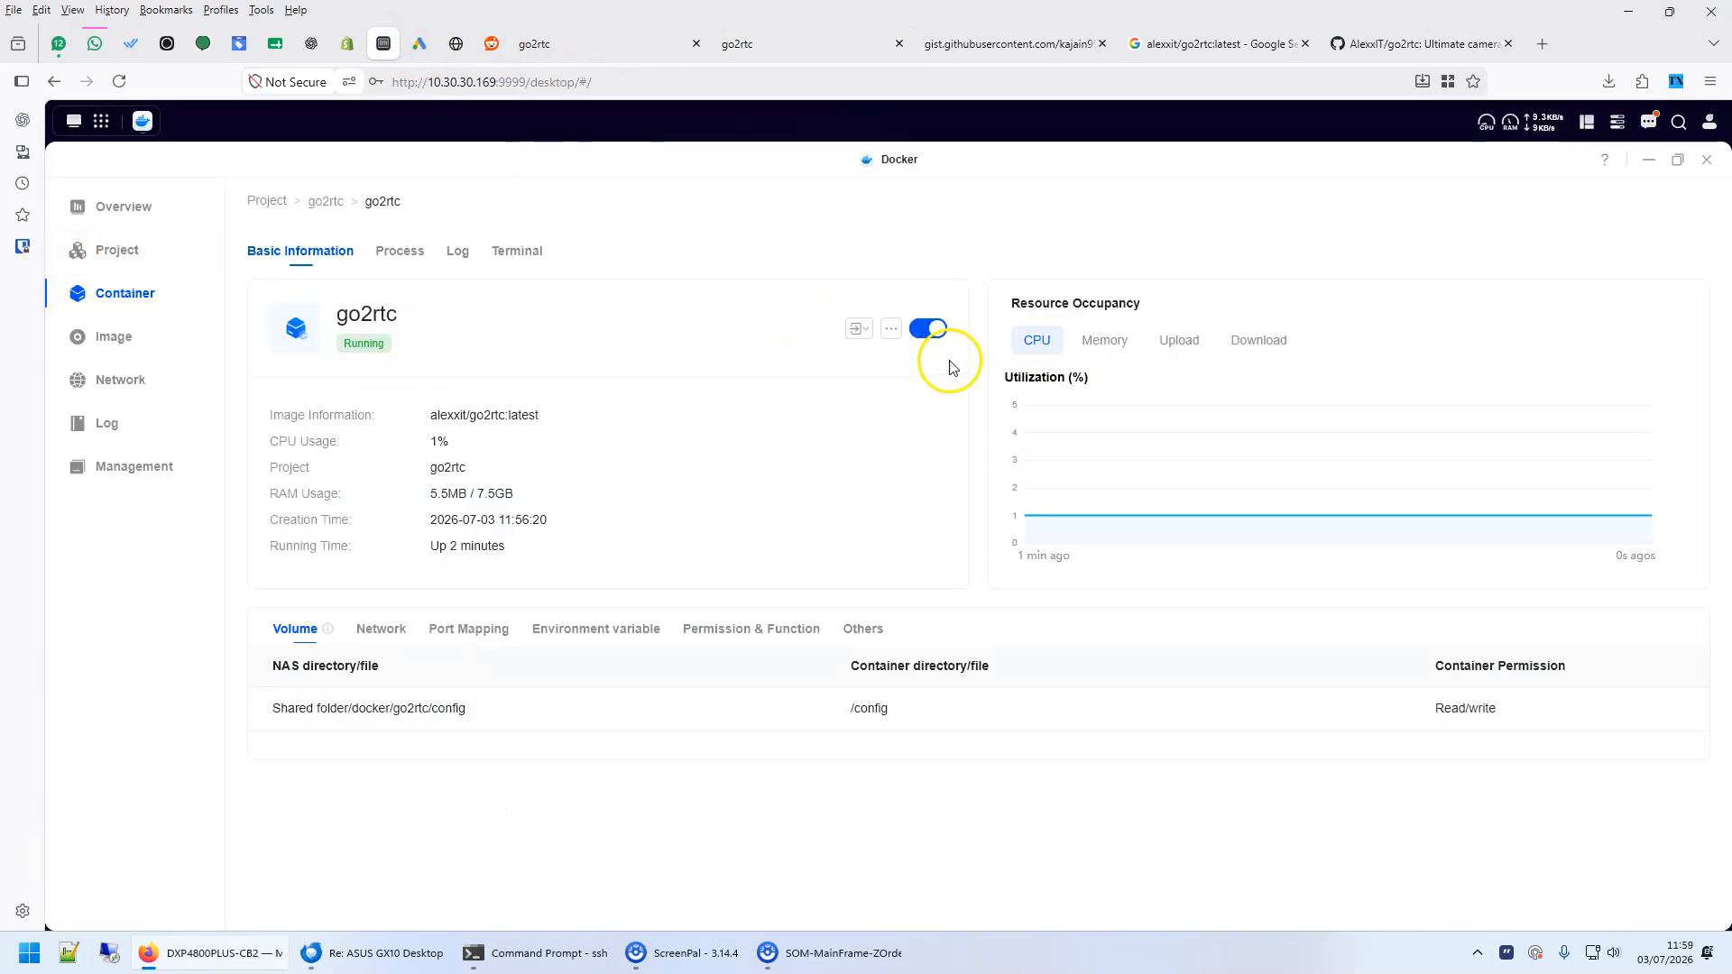
click(929, 330)
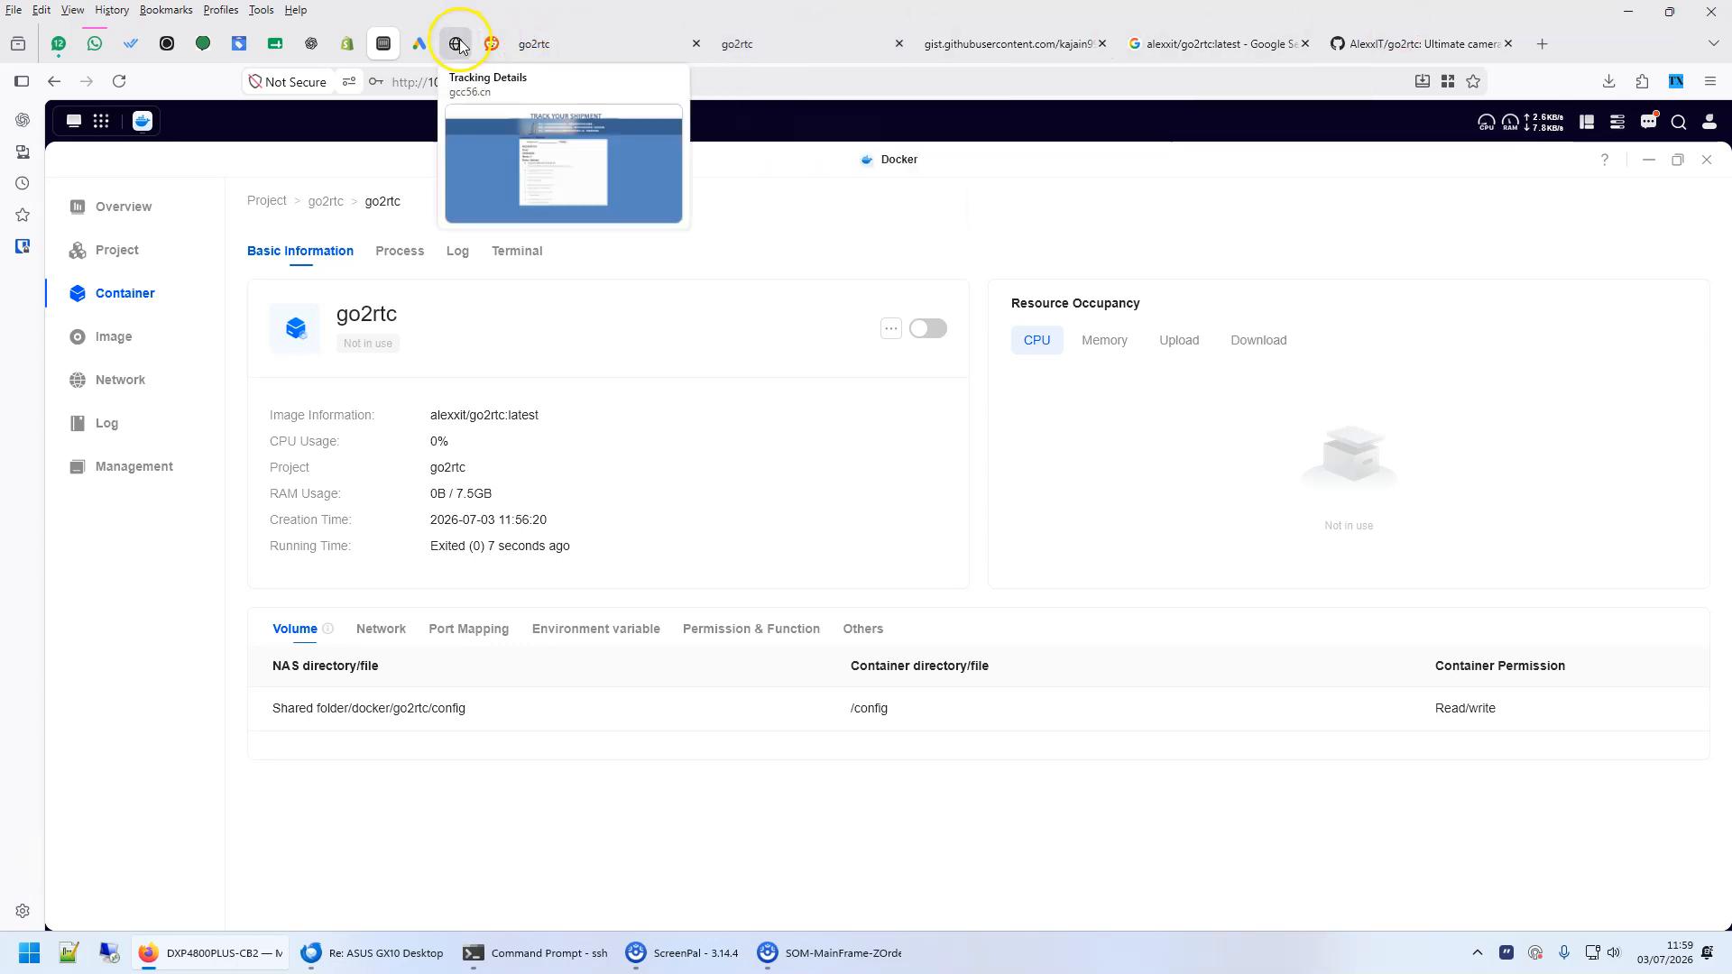
click(561, 43)
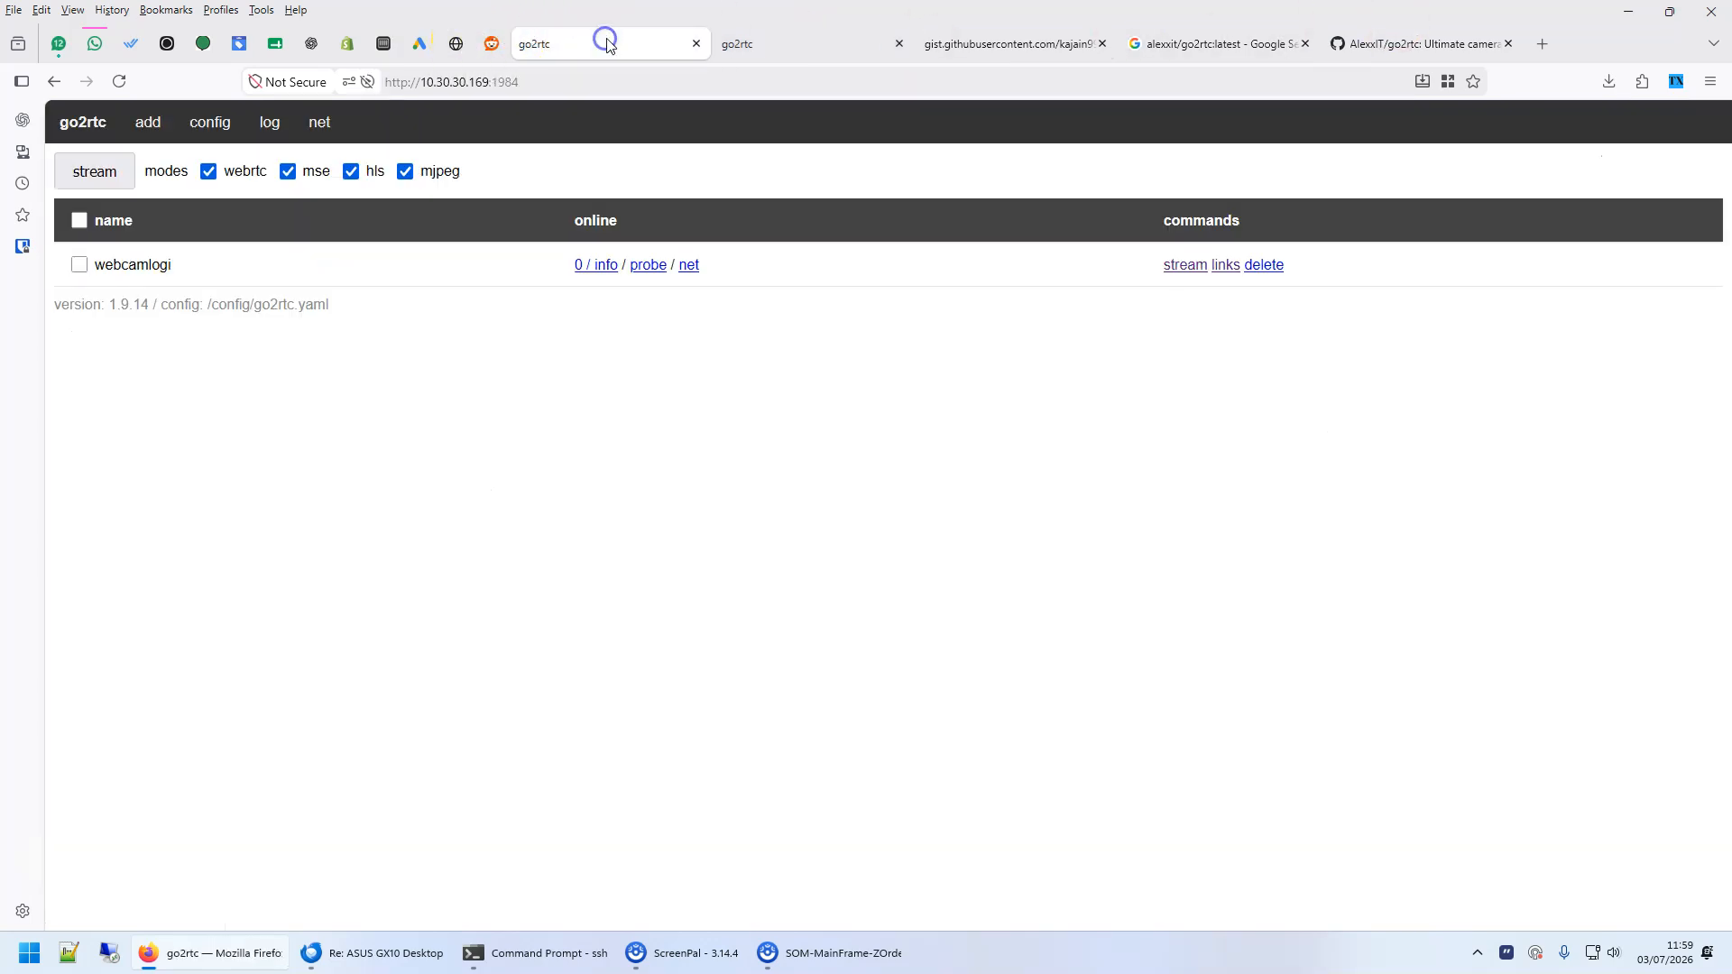
- Return to the EasyDocker review page and deploy the generated go2rtc Compose file
click(761, 44)
click(357, 796)
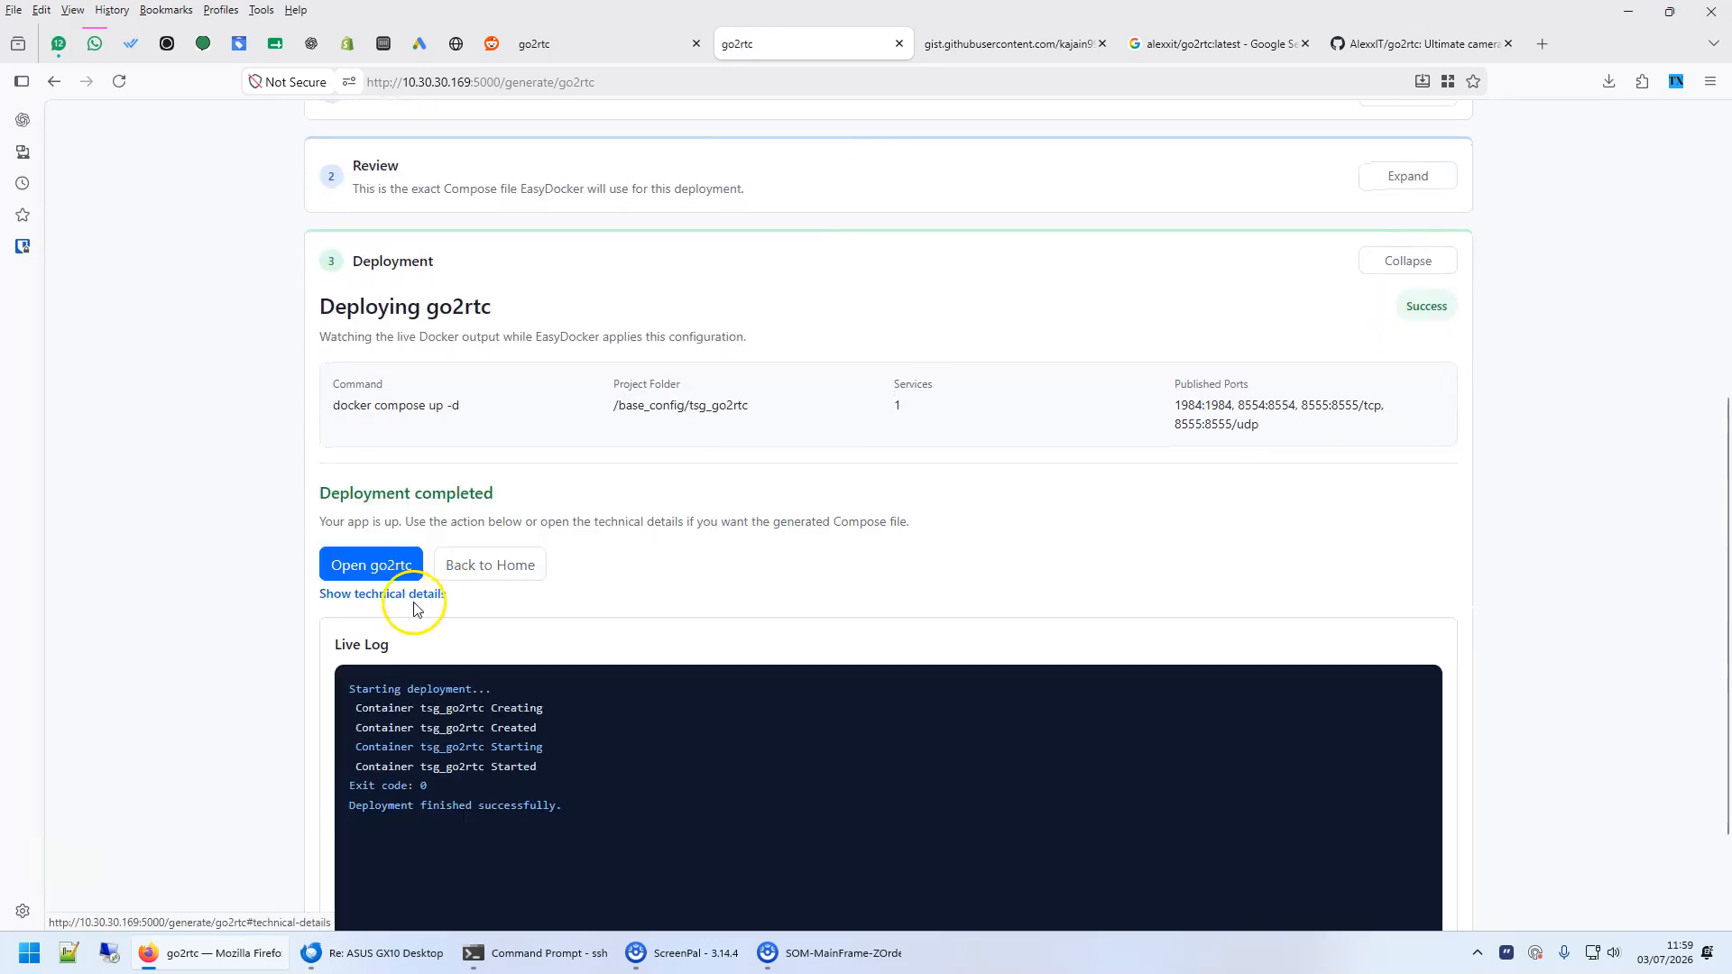
scroll(728, 644, up, 10)
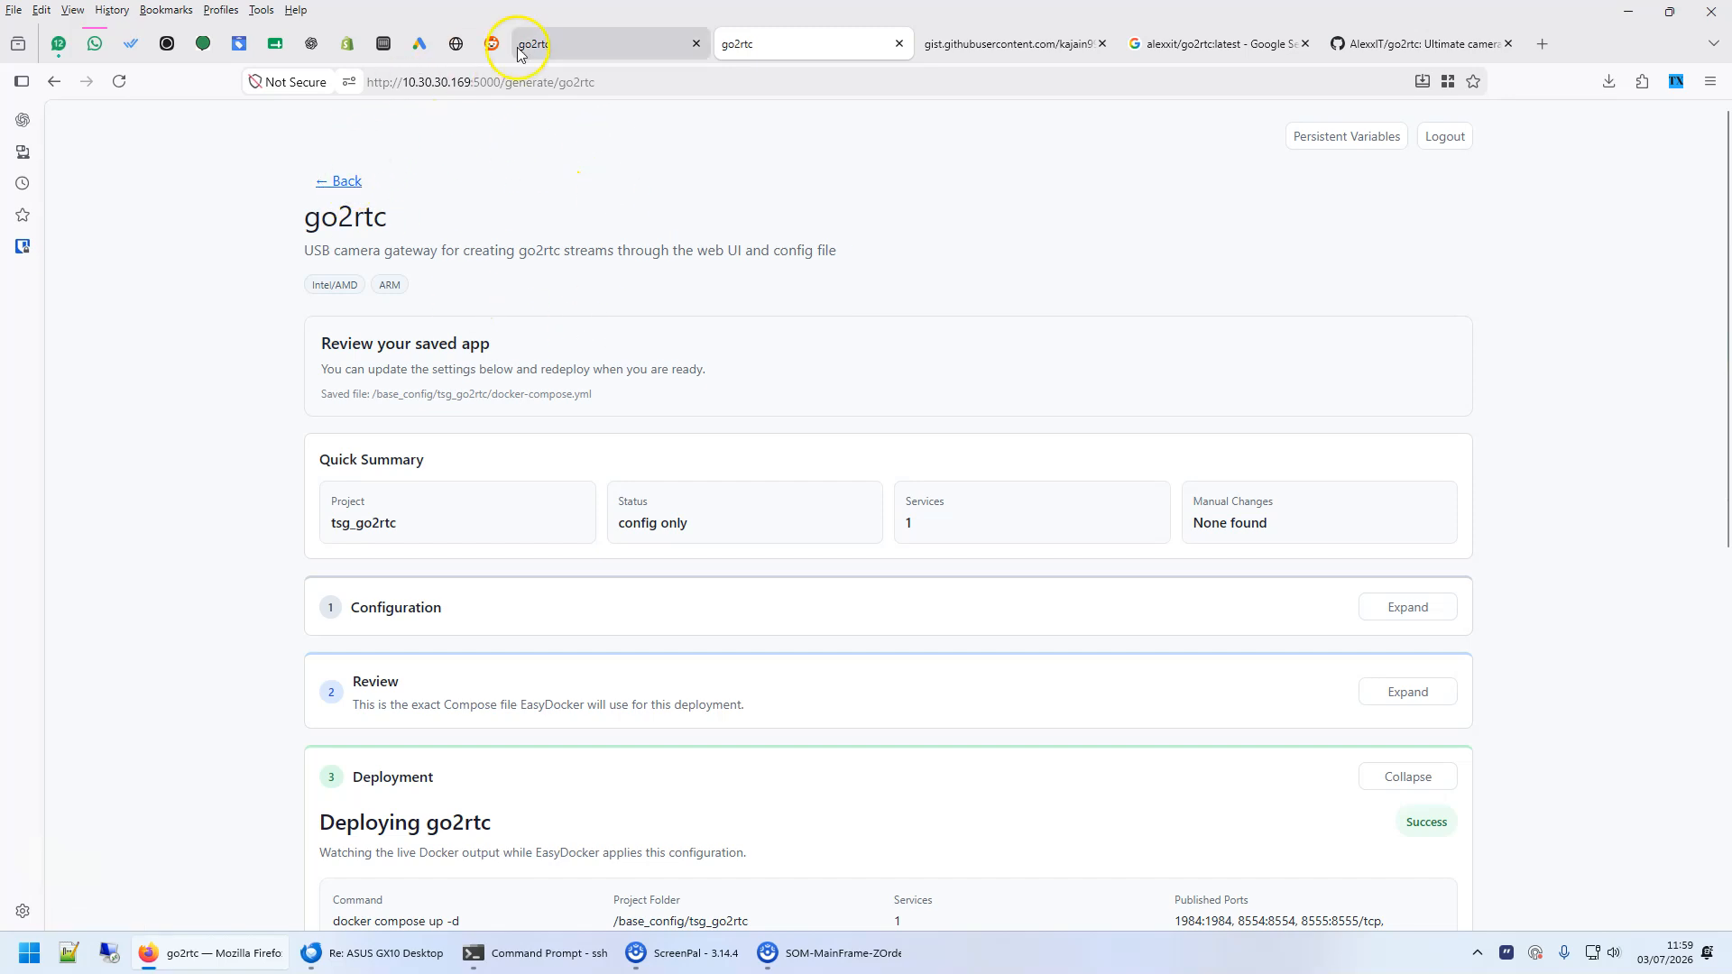
- Look through the go2rtc web interface and the manual Compose text, and return to the EasyDocker deployment page
click(575, 45)
click(1005, 54)
click(115, 142)
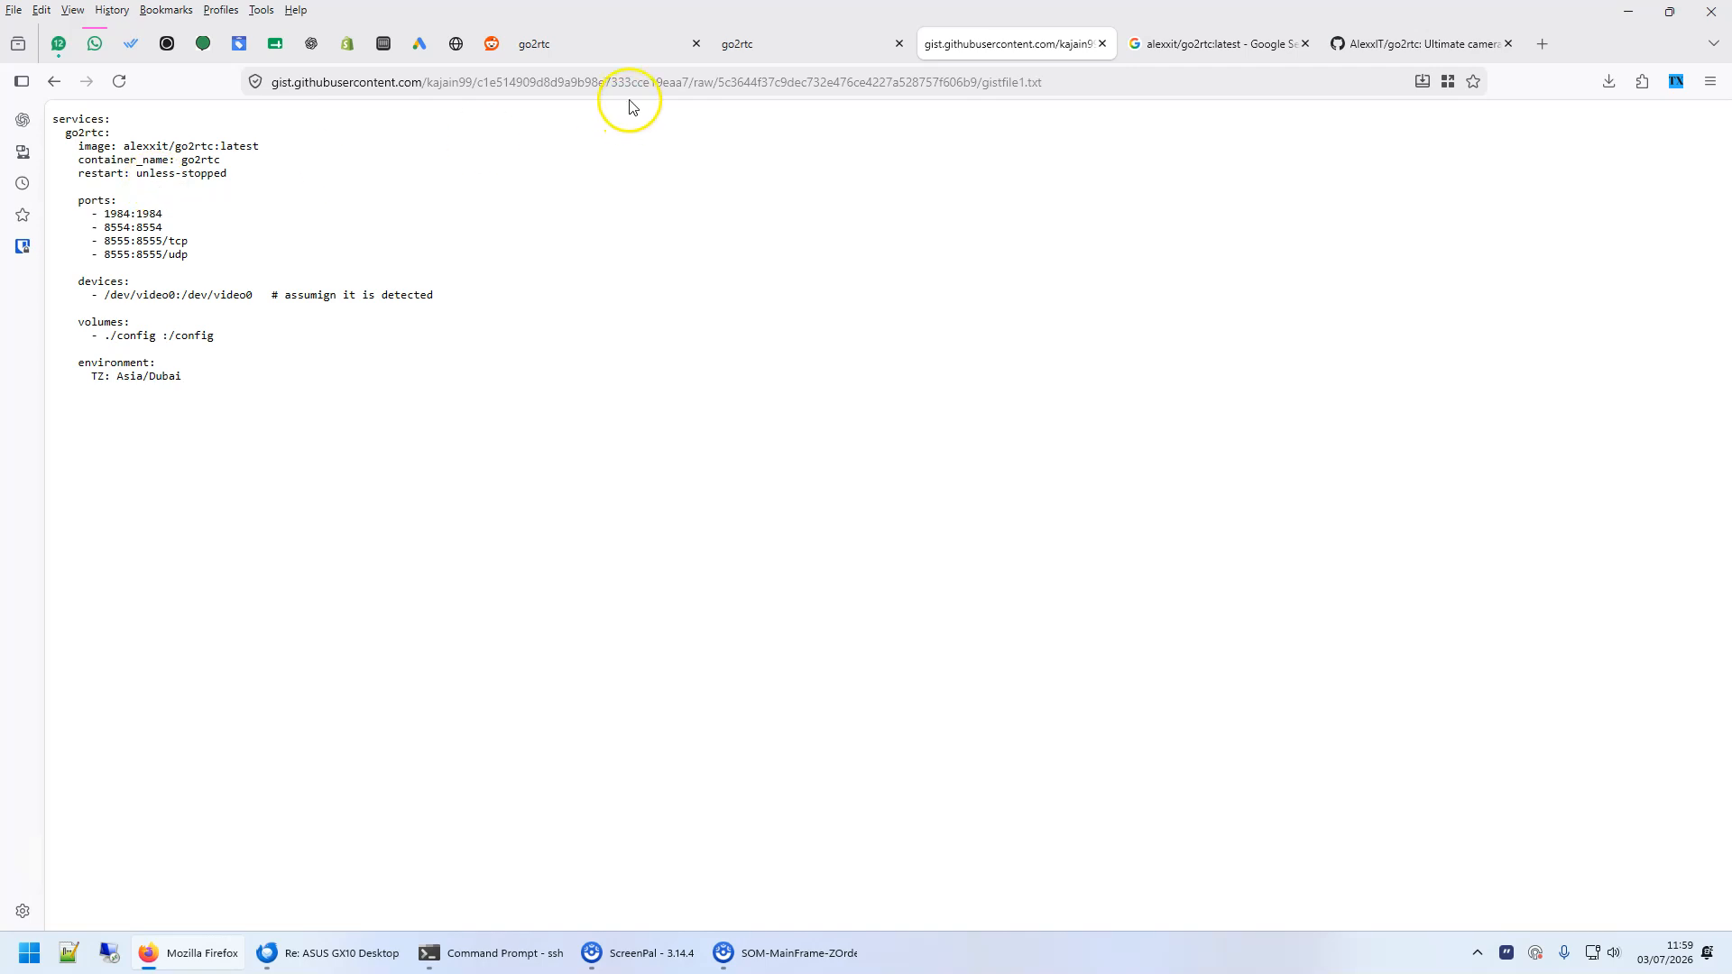
click(587, 45)
click(754, 45)
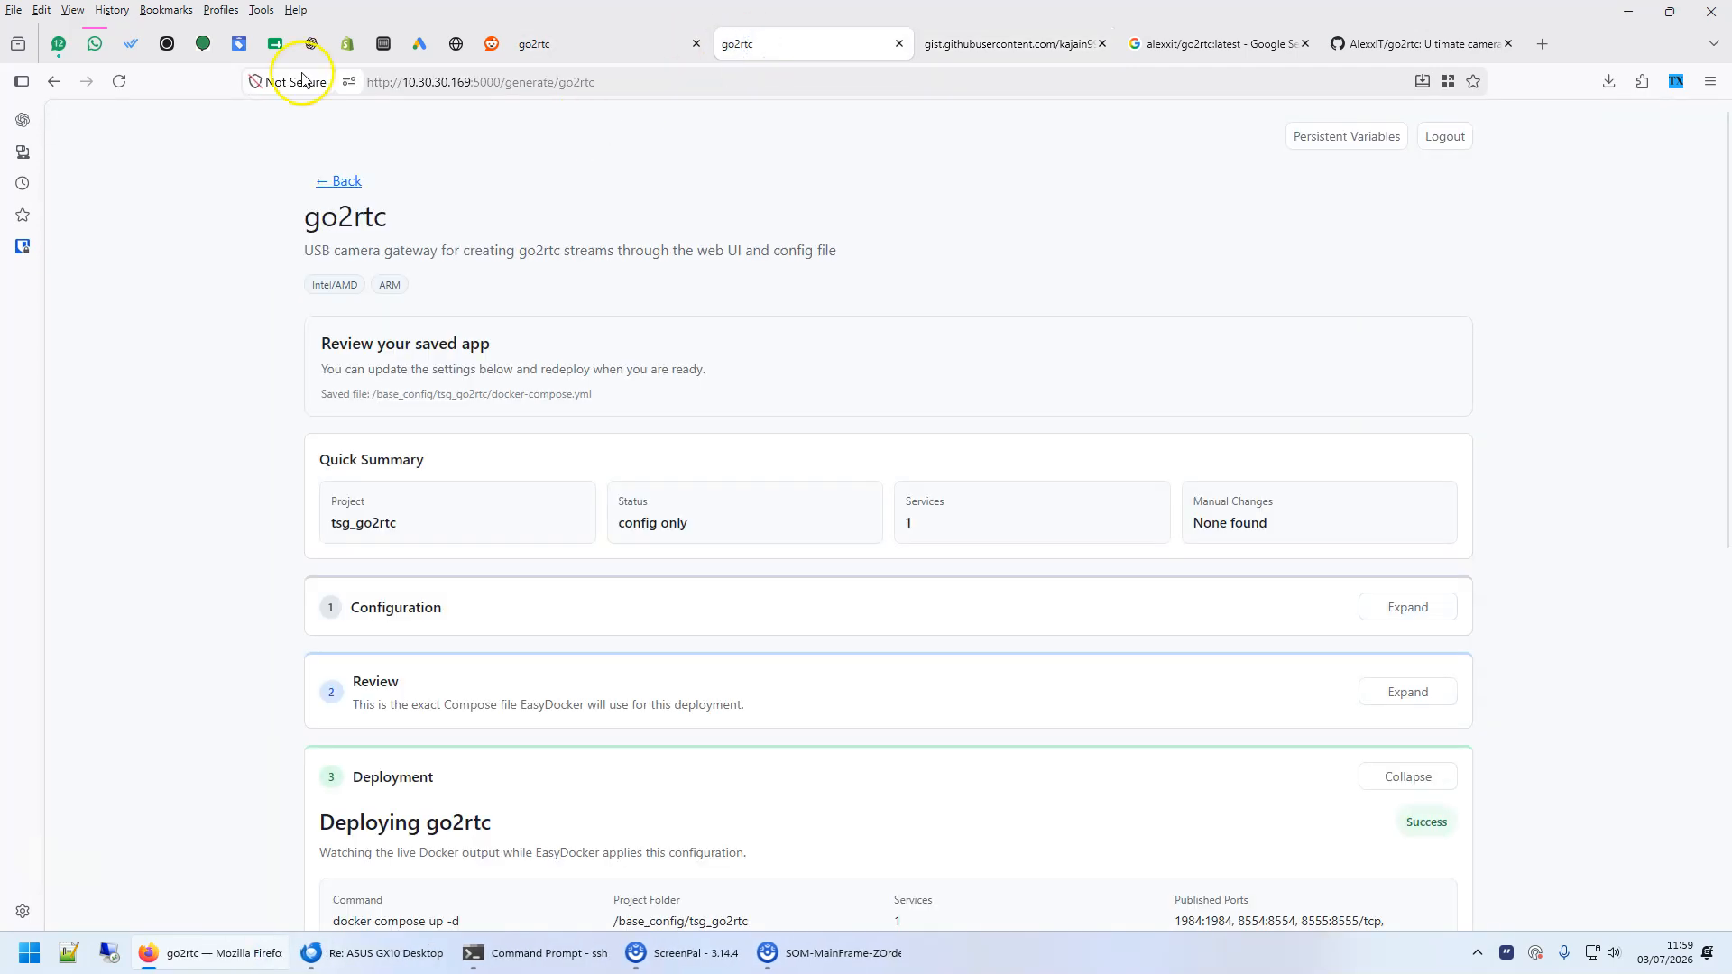
- Go back to the EasyDocker app overview and reopen the go2rtc install recipe to view its configuration form
click(338, 180)
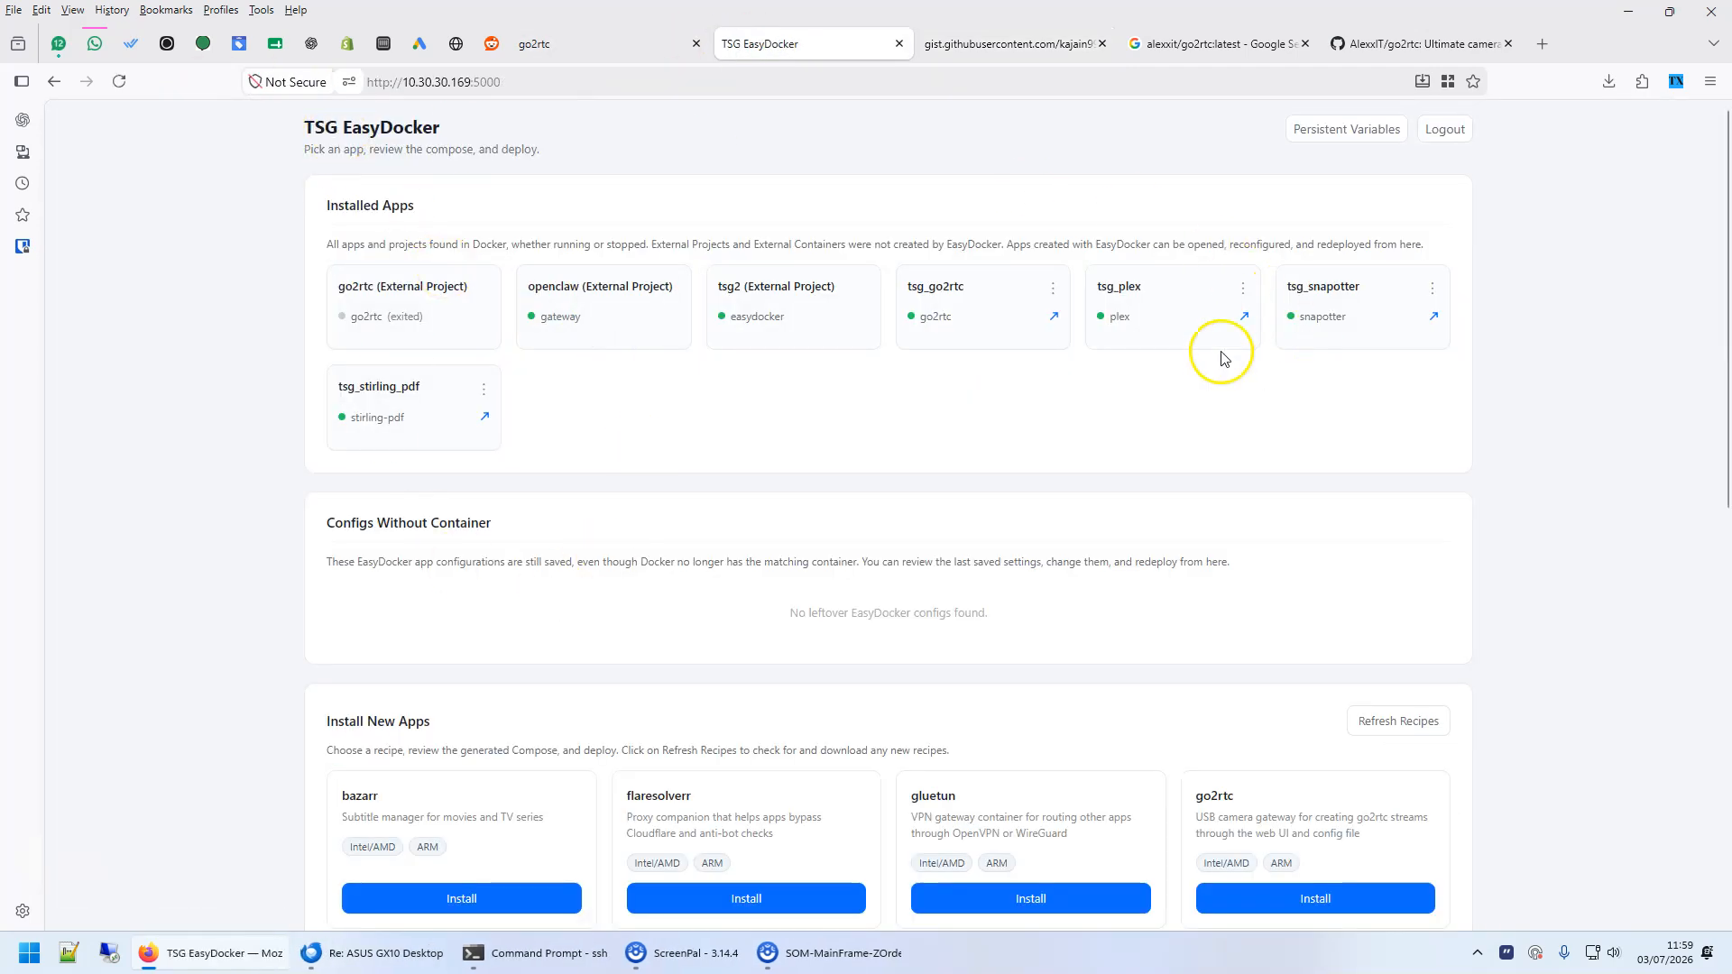
scroll(1372, 542, down, 5)
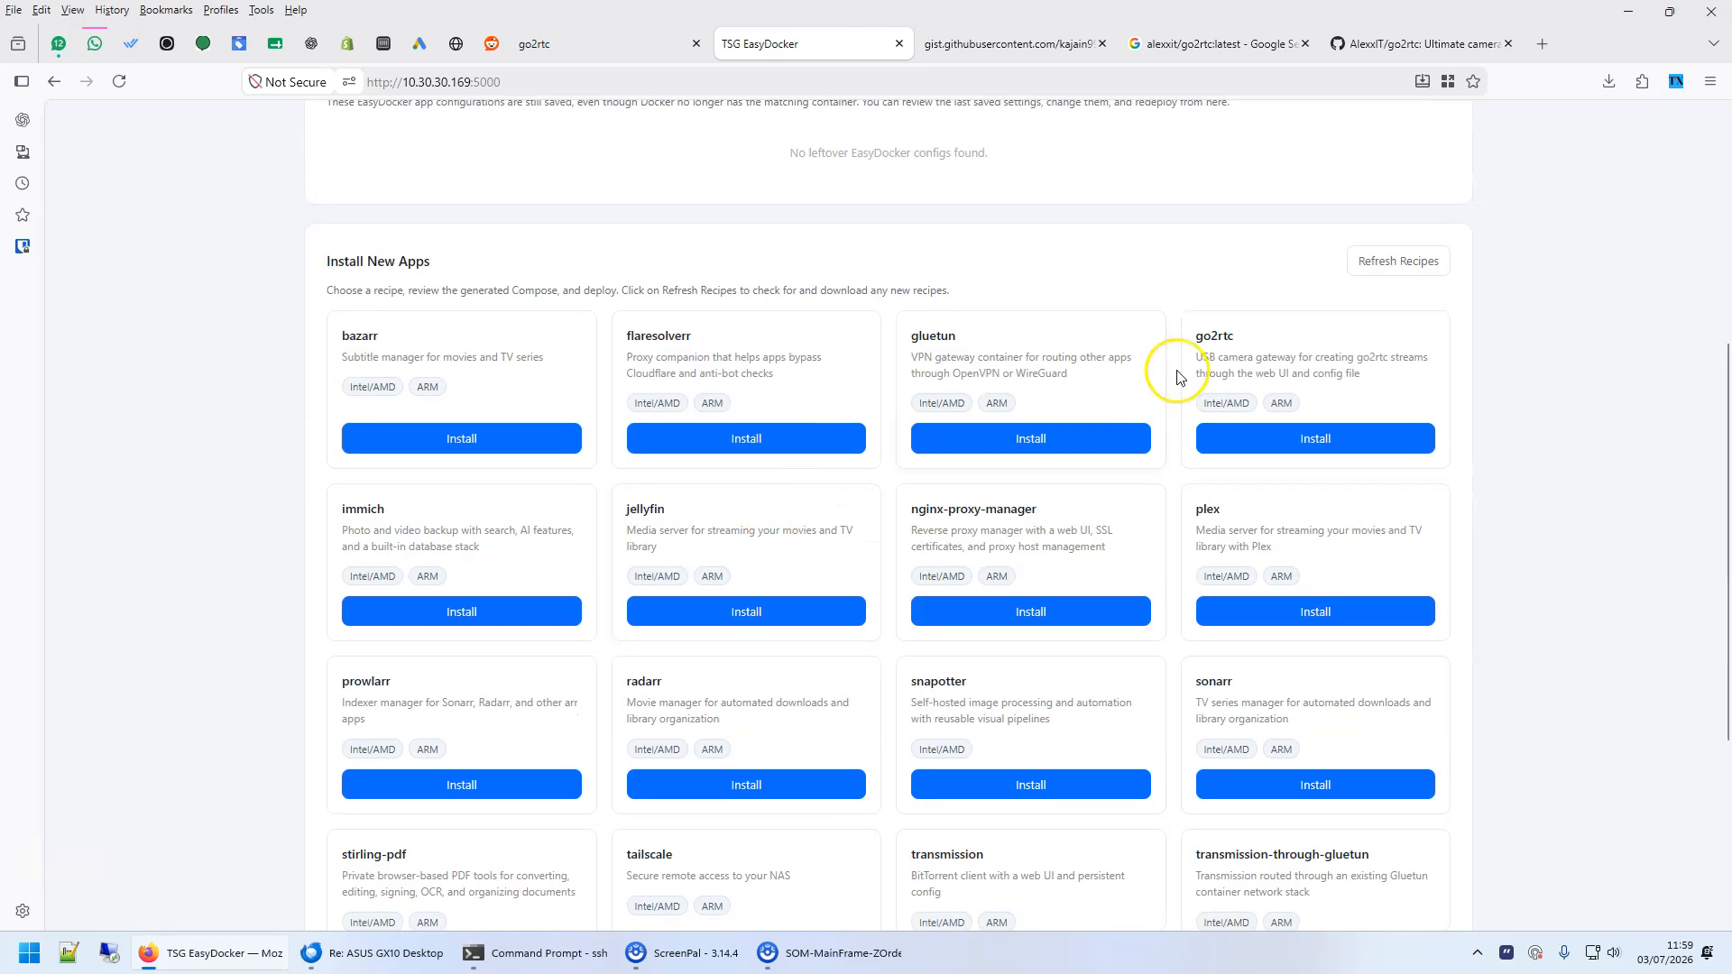
click(1307, 439)
scroll(771, 623, down, 2)
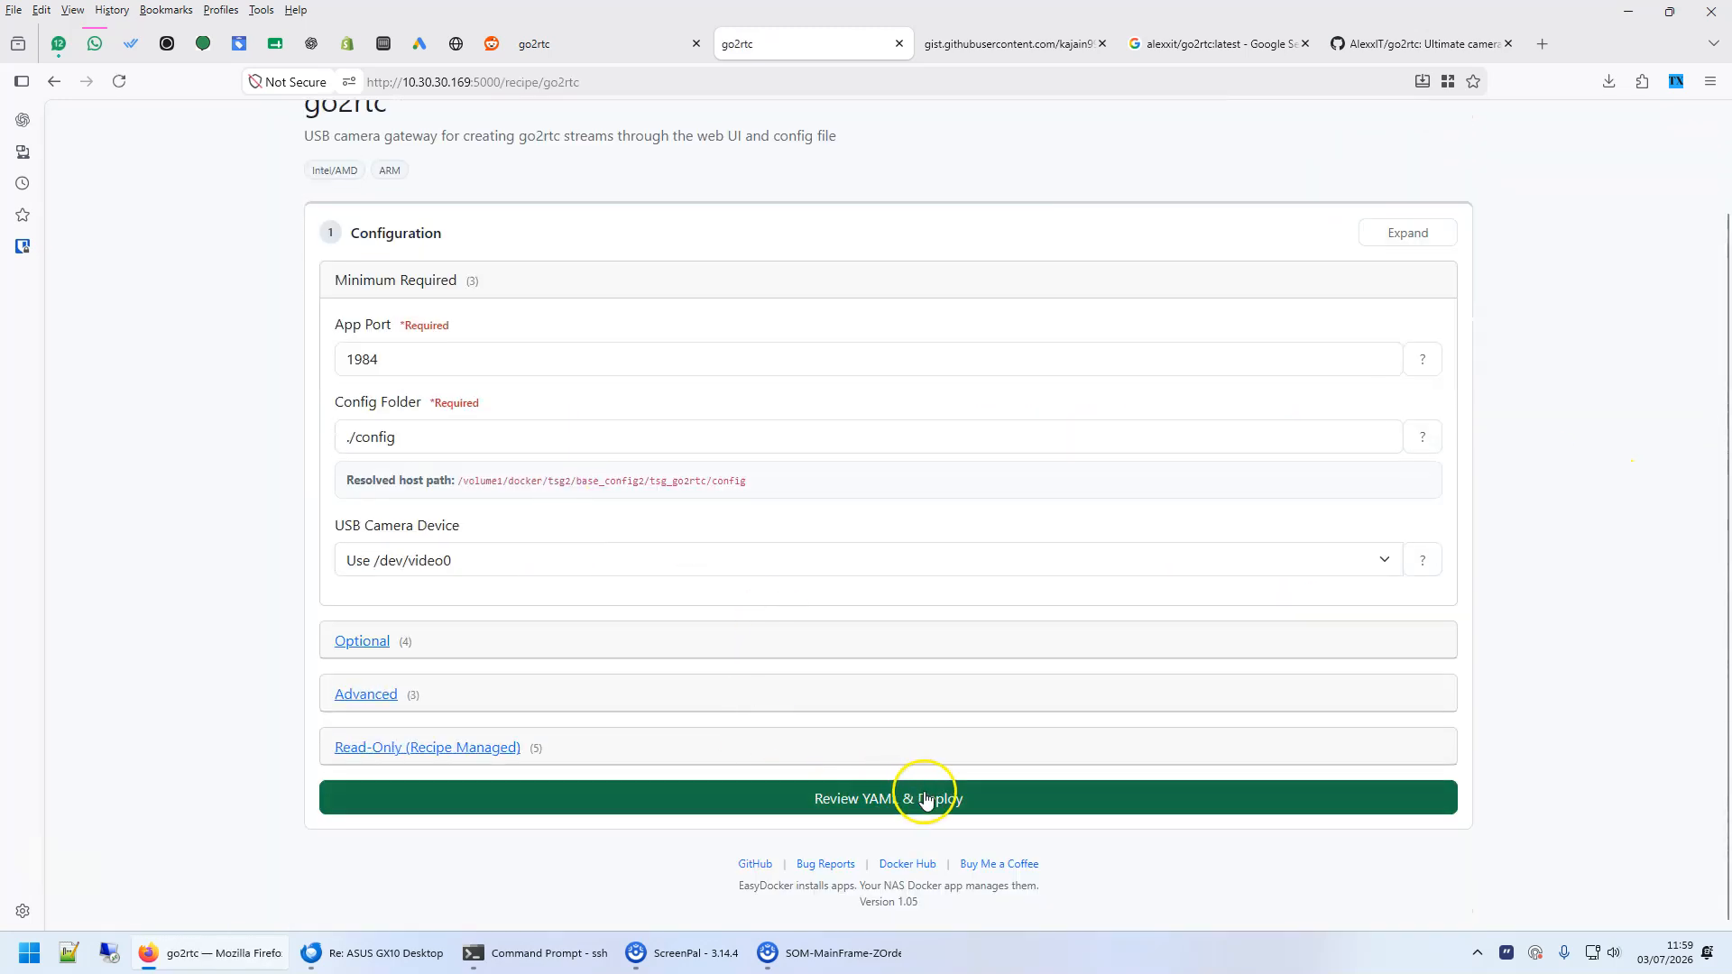